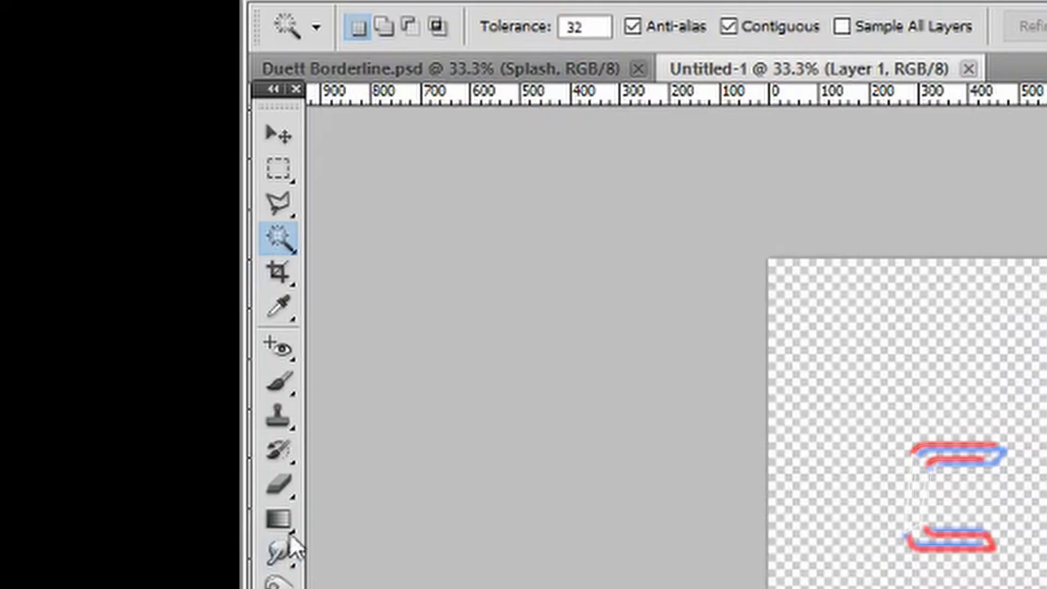
Step: Base the gradient on the Red, Green preset and set its starting color stop to #f4acba
left_click(283, 519)
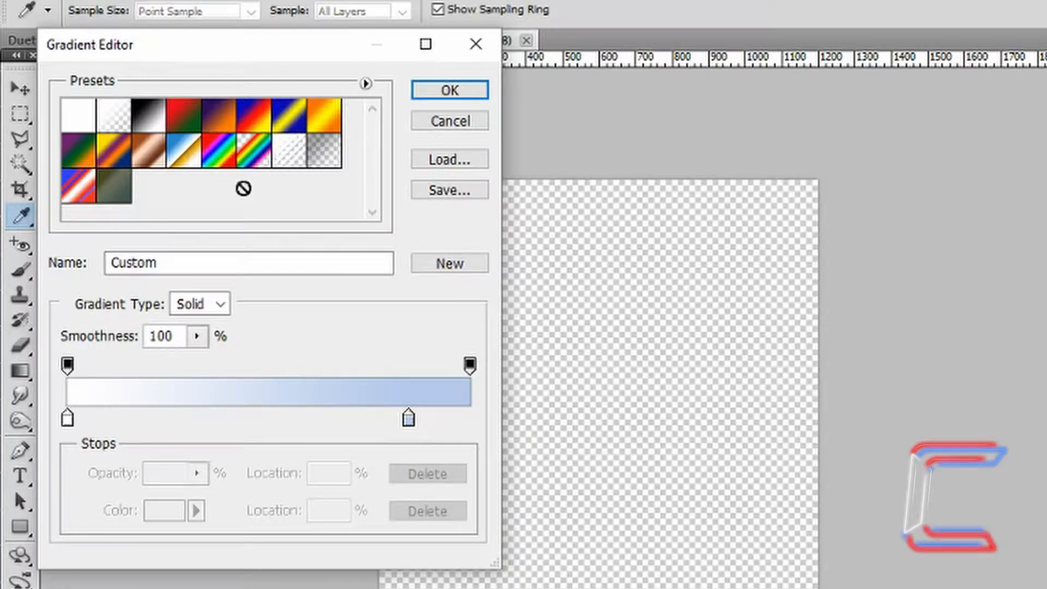
left_click(187, 121)
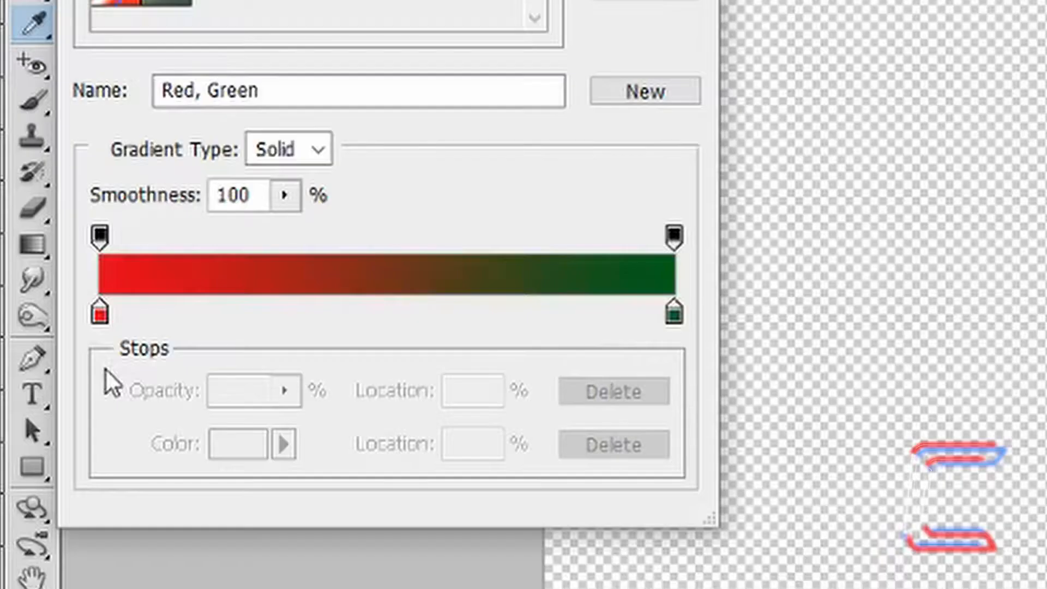
left_click(101, 314)
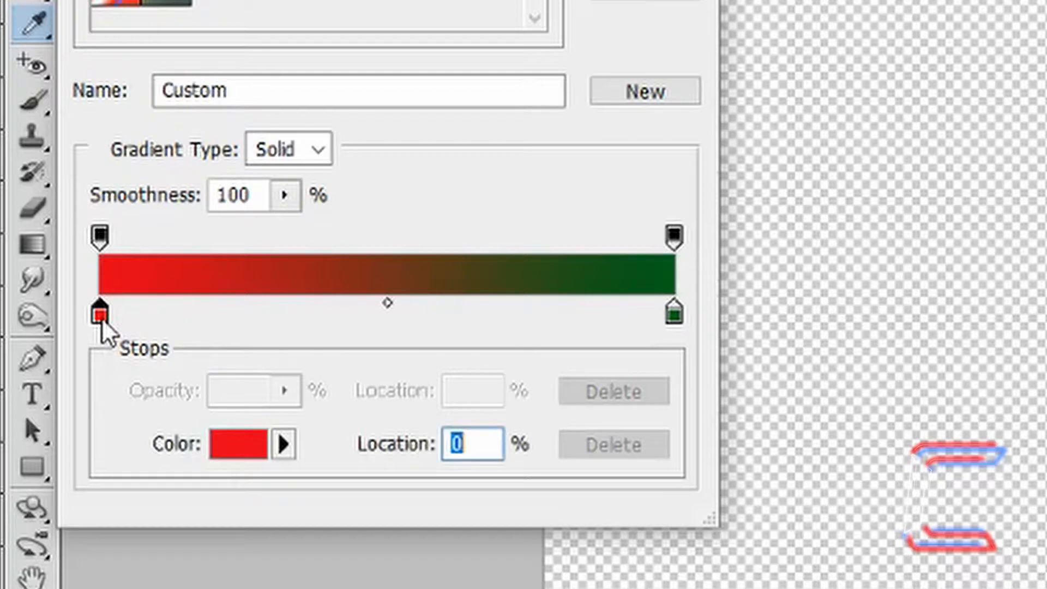
left_click(236, 453)
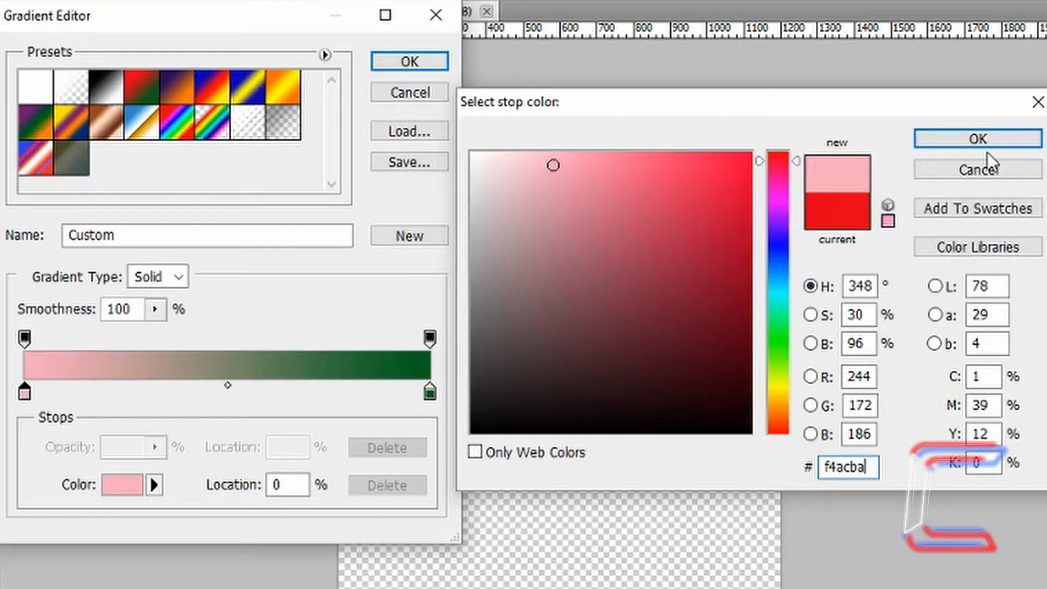
left_click(988, 138)
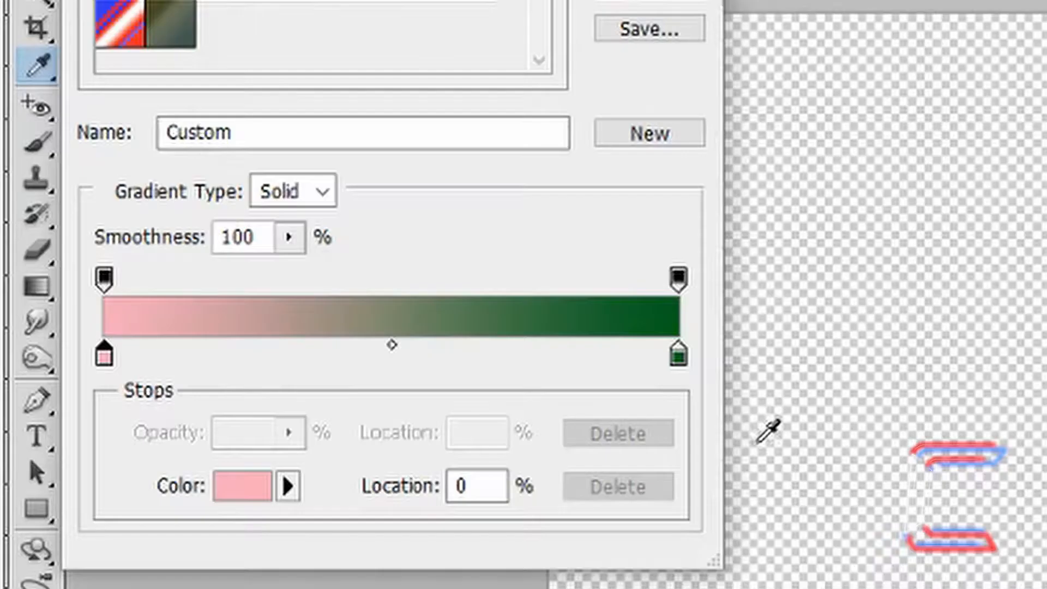
Step: Set the gradient's ending color stop to #cf7cb2 and accept the custom gradient
left_click(679, 360)
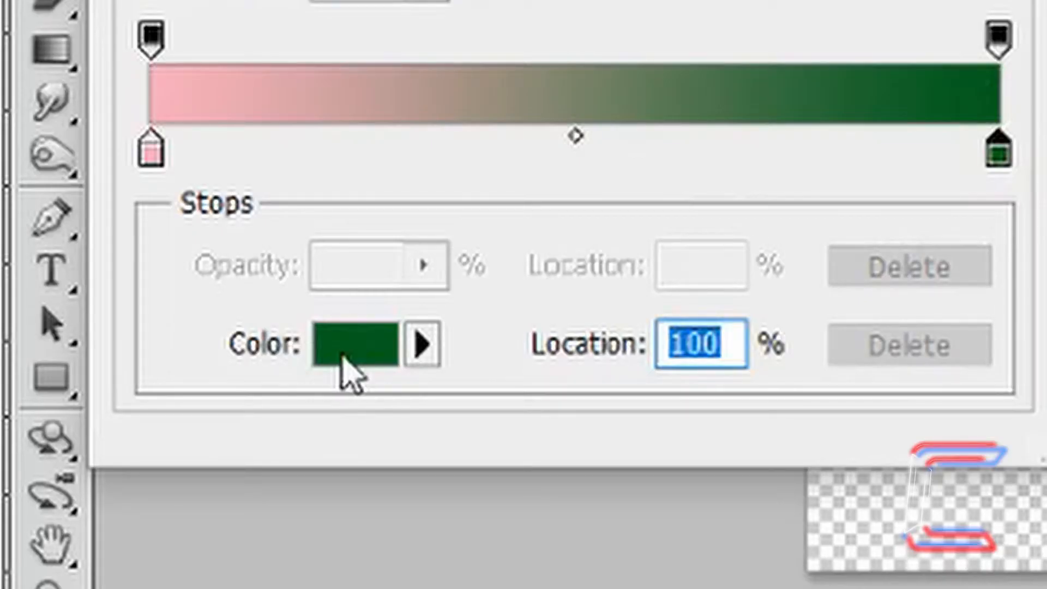
left_click(352, 376)
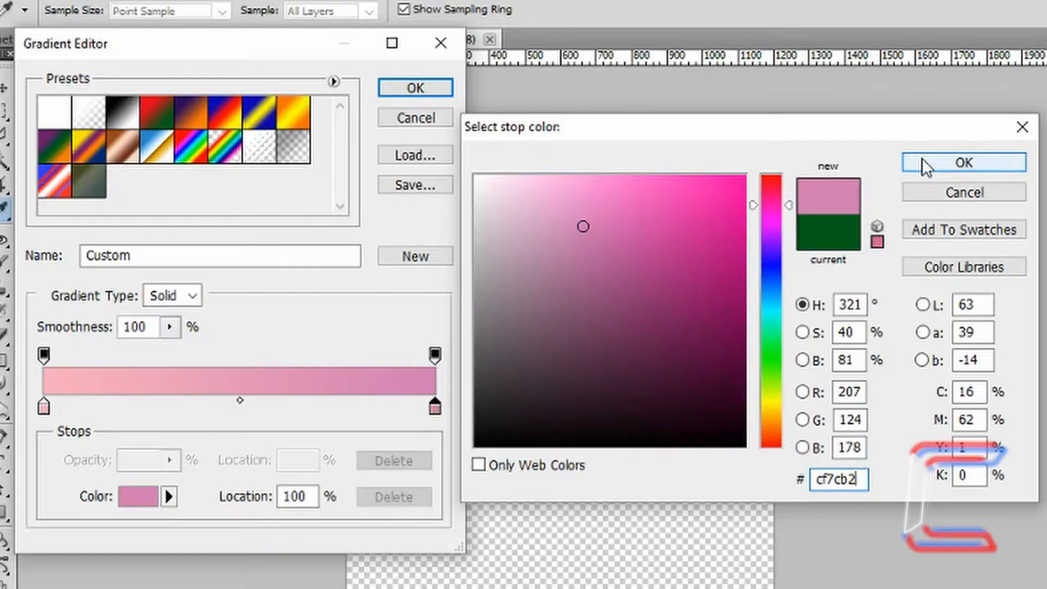
left_click(921, 159)
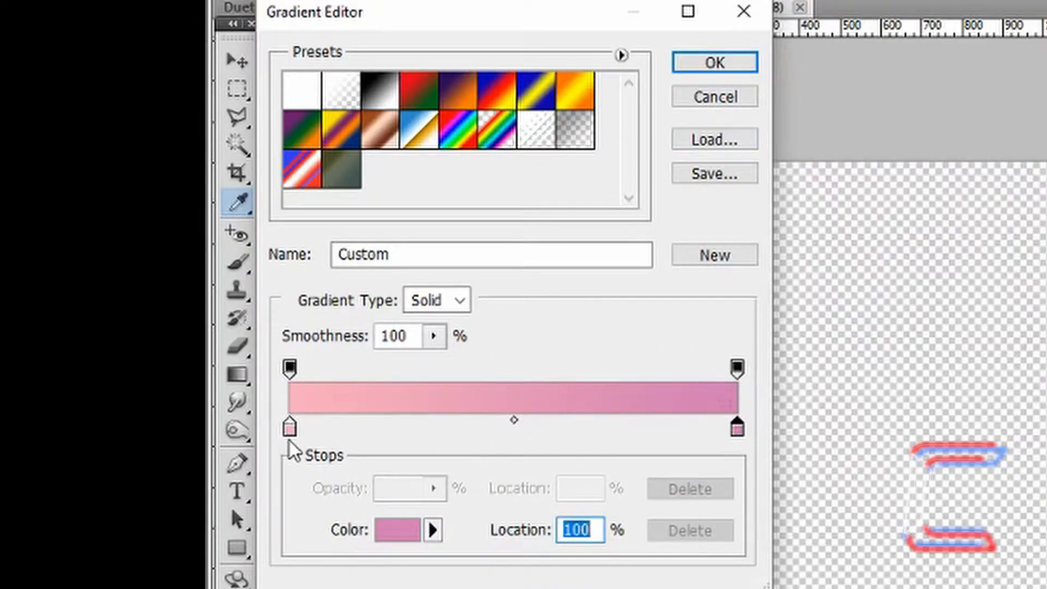
left_click(744, 59)
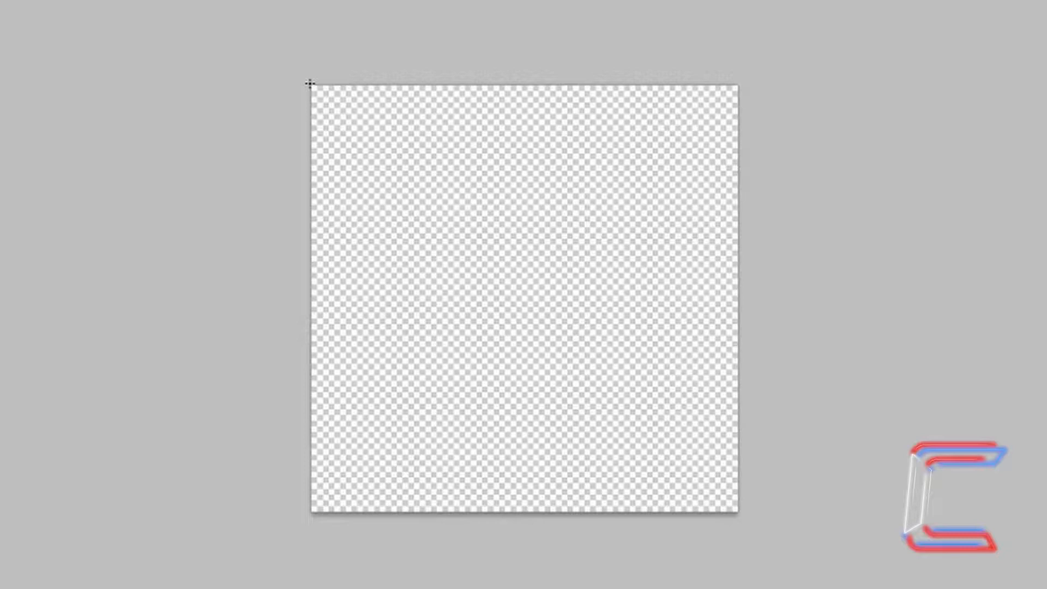
Step: Fill Layer 1 with the gradient diagonally from the canvas's upper-left corner to its lower-right corner
left_click_drag(309, 83, 739, 515)
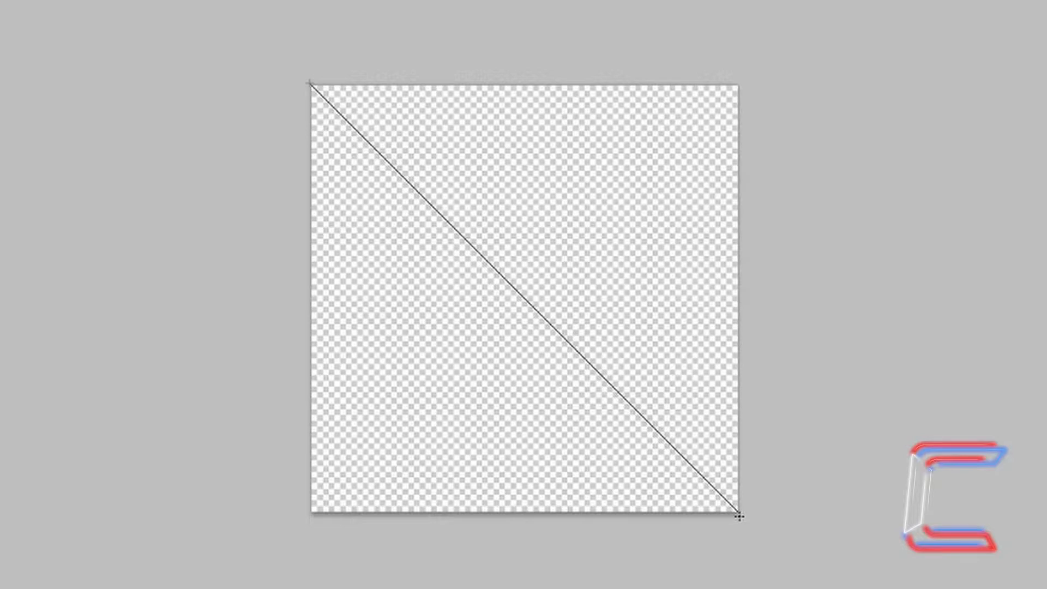
left_click_drag(739, 516, 738, 510)
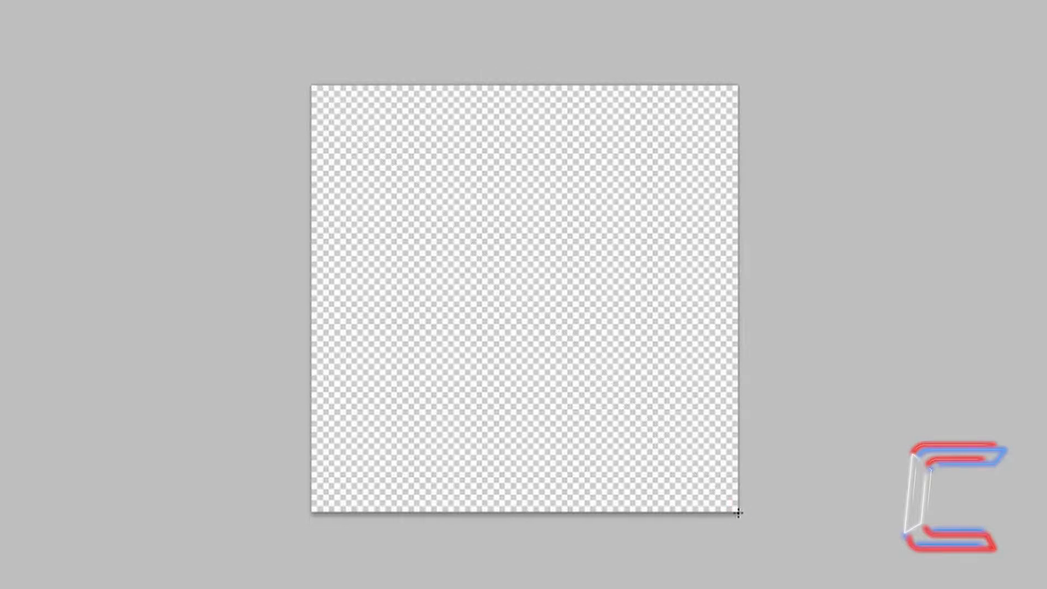
Step: Configure the grid preferences with light gray lines, a gridline every 299 pixels and 11 subdivisions
left_click(79, 7)
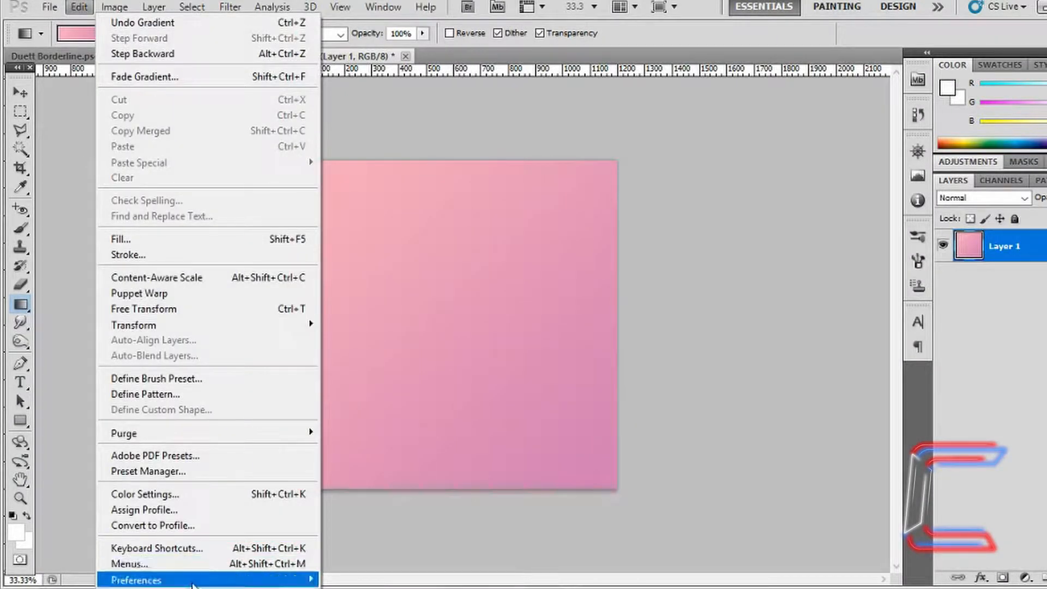
mouse_move(208, 580)
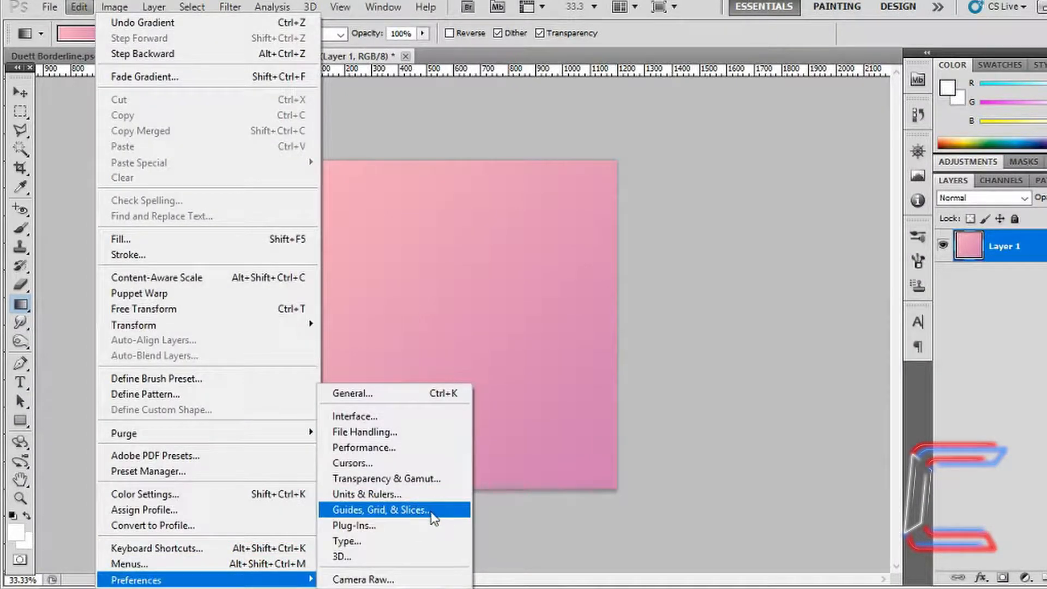
left_click(431, 513)
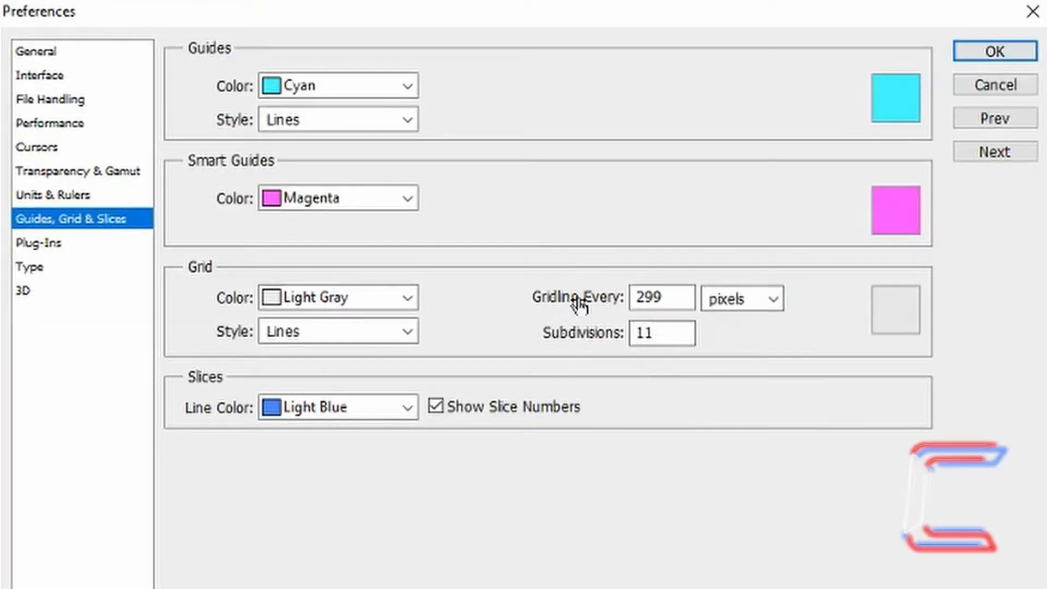
left_click(642, 334)
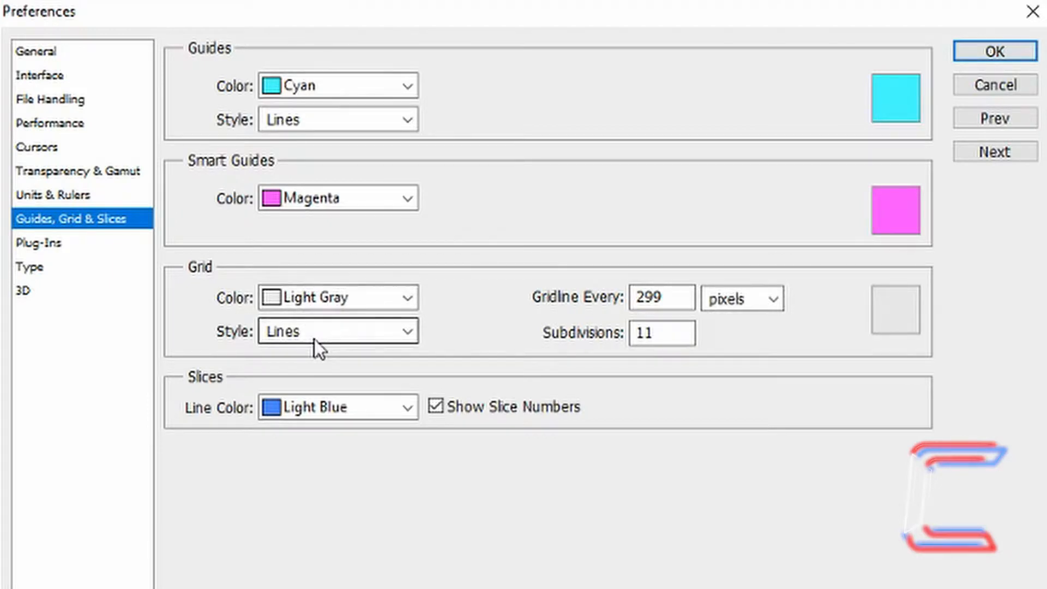
left_click(1025, 54)
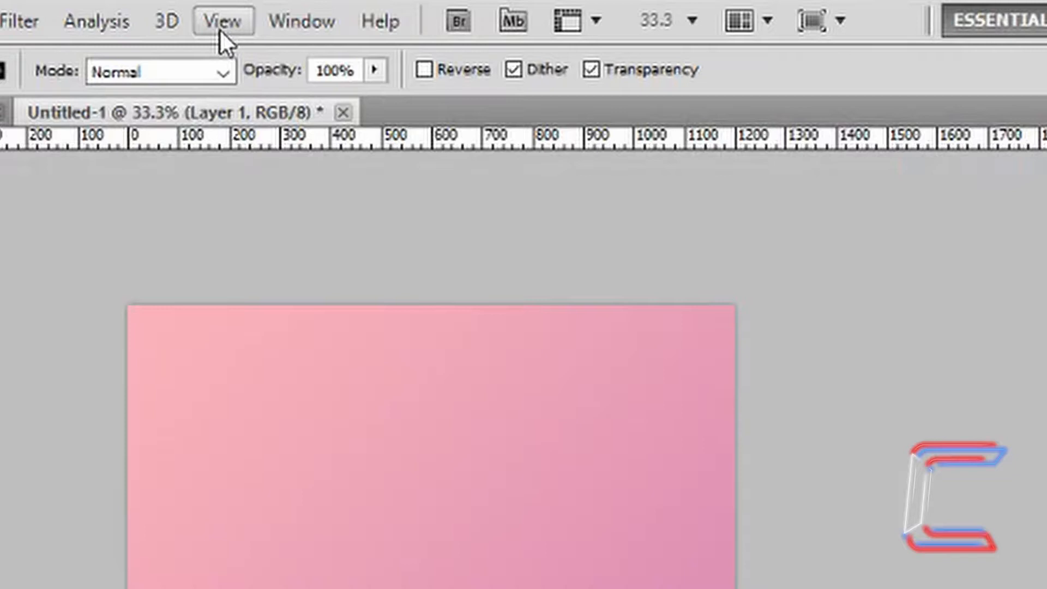
Step: Display the grid over the canvas
left_click(221, 23)
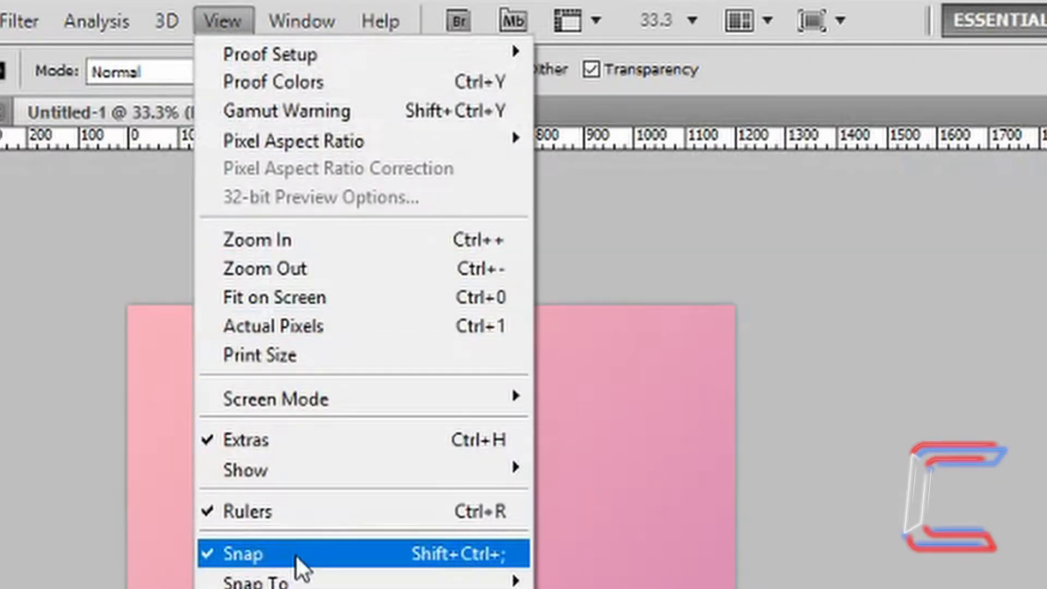
mouse_move(442, 481)
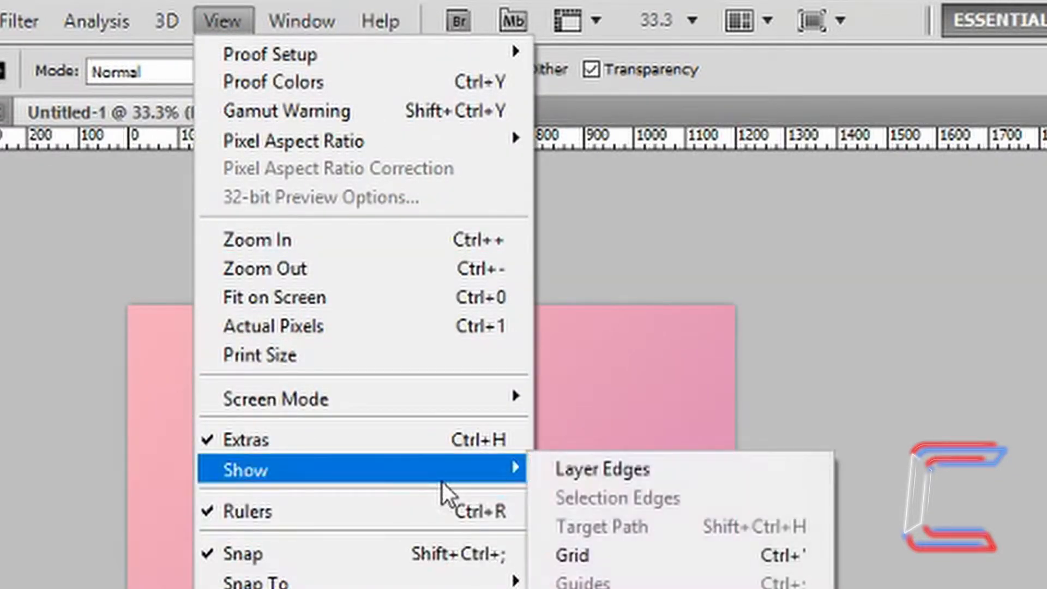
left_click(624, 558)
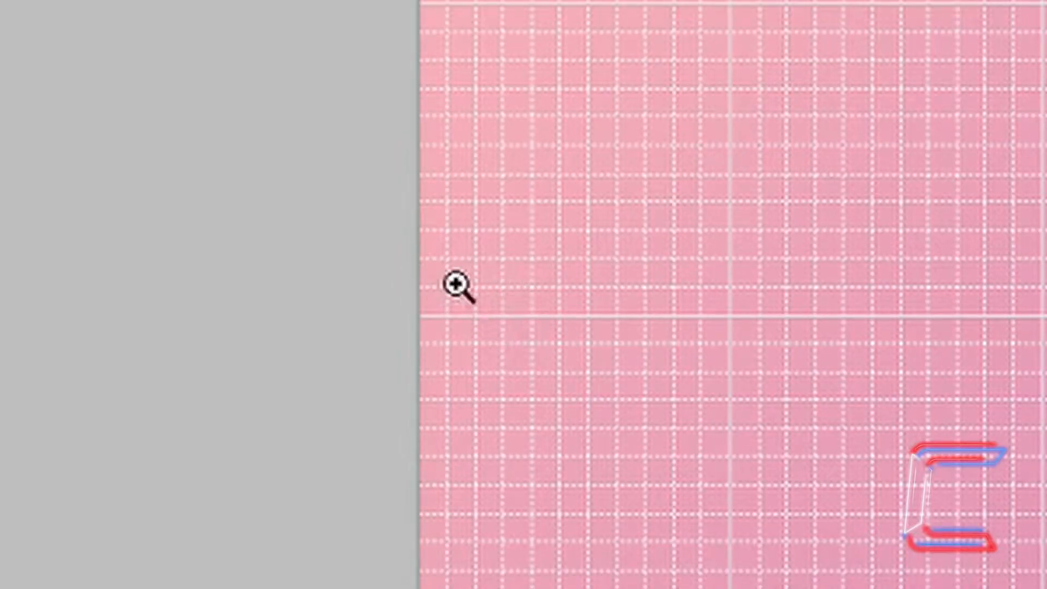
Step: Draw a straight white horizontal line across the full canvas width, one grid subdivision above the middle gridline, using the Line tool
left_click(143, 136)
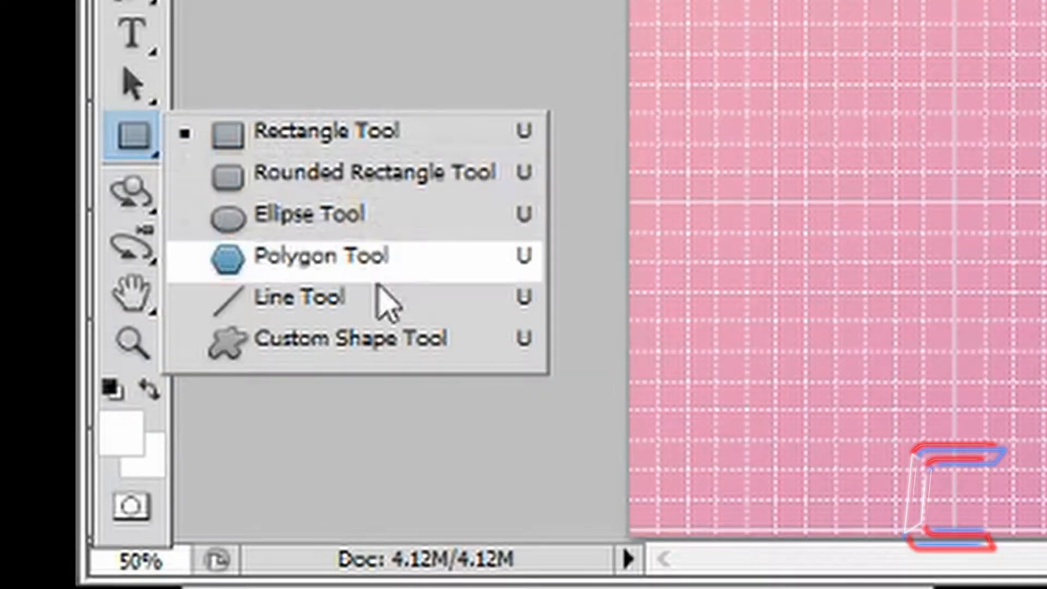
left_click(390, 309)
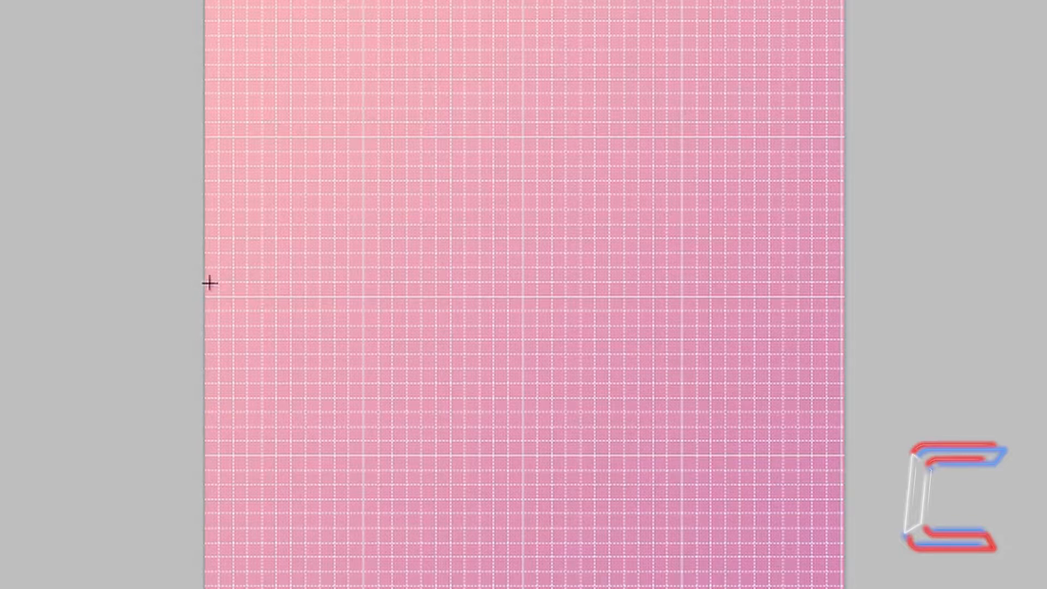
mouse_move(208, 283)
left_mouse_down()
mouse_move(343, 278)
mouse_move(522, 295)
mouse_move(604, 276)
mouse_move(801, 293)
mouse_move(860, 283)
left_mouse_up()
mouse_move(651, 313)
left_mouse_down()
mouse_move(627, 309)
mouse_move(667, 307)
left_mouse_up()
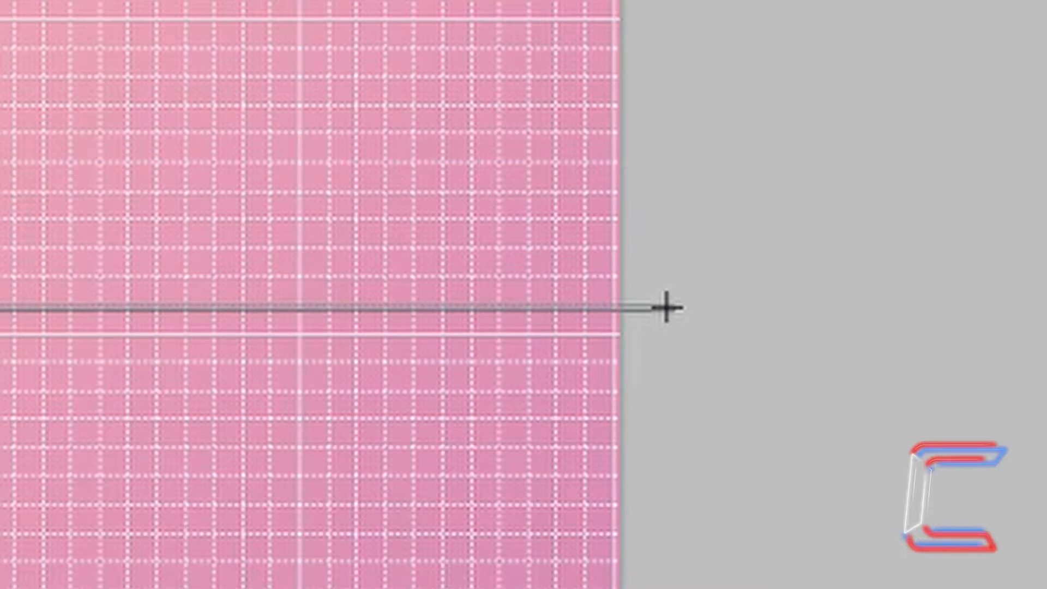
left_click_drag(667, 308, 610, 309)
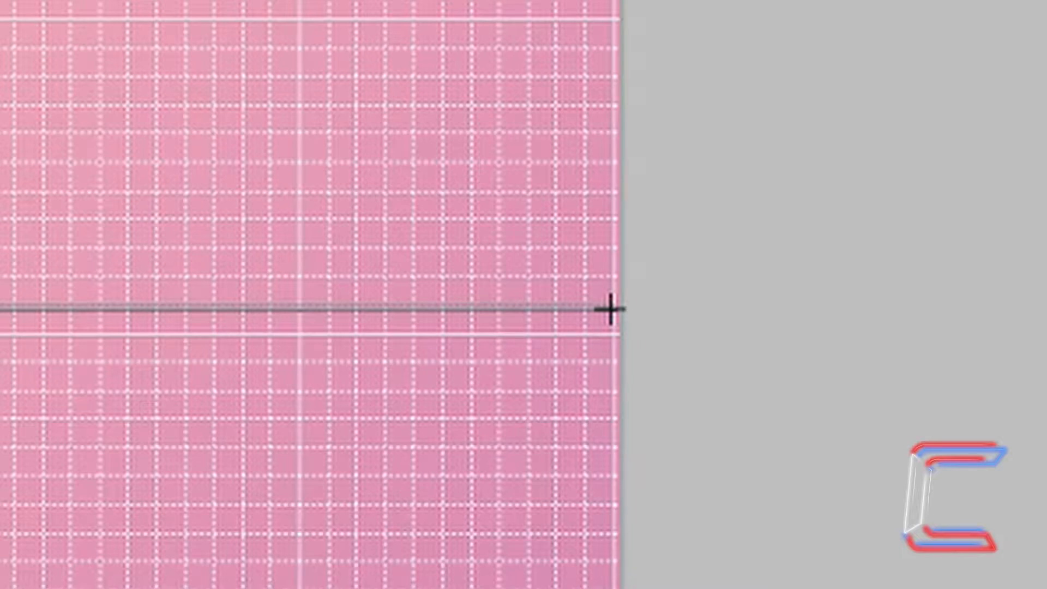
left_click_drag(611, 309, 679, 319)
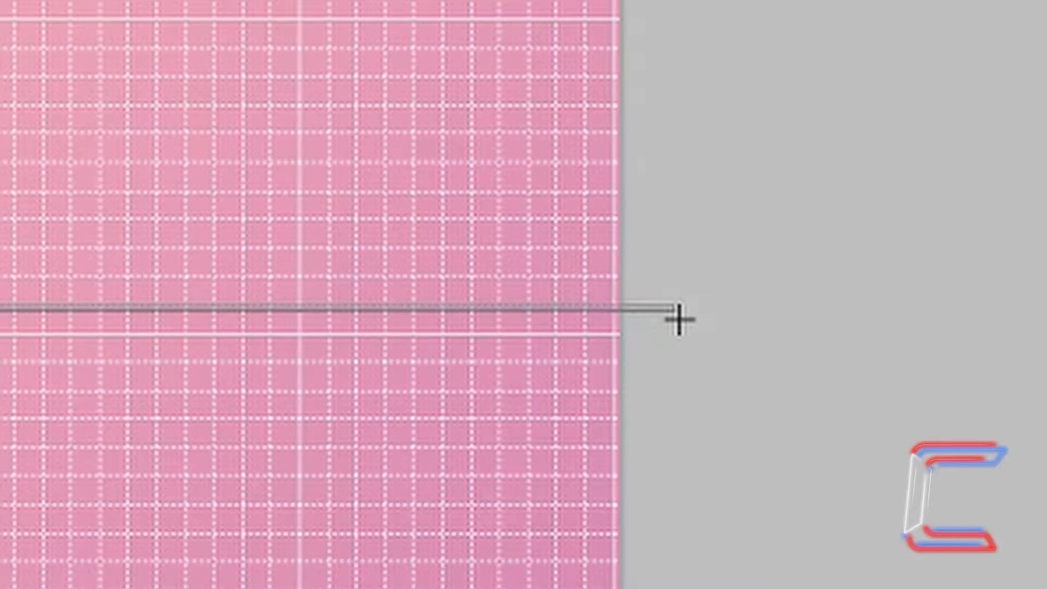
left_click_drag(679, 319, 678, 316)
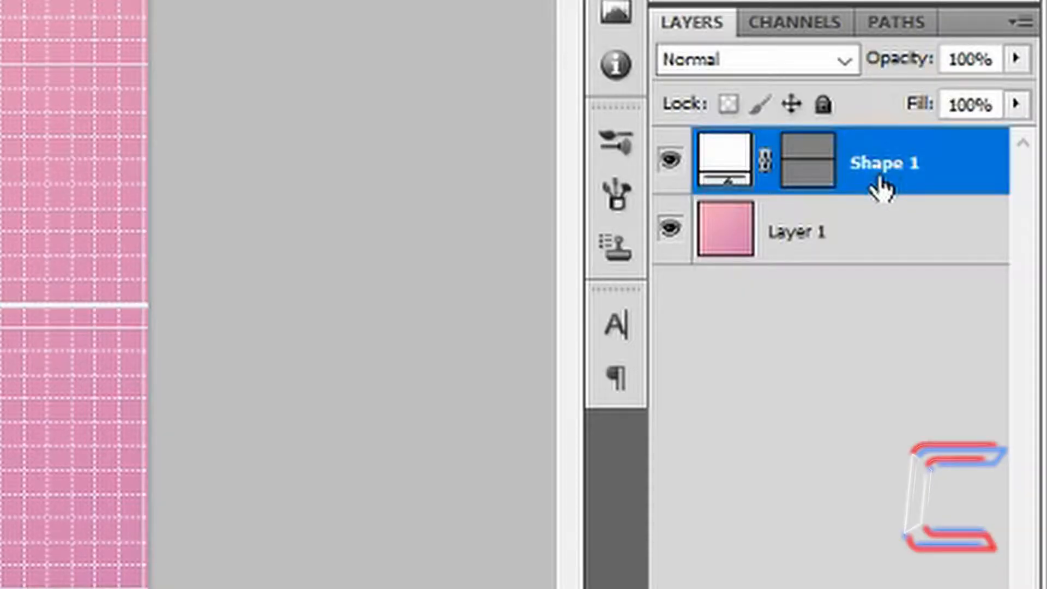
Step: Duplicate the line layer as Shape 1 copy and move the copy down by about one grid subdivision
right_click(881, 183)
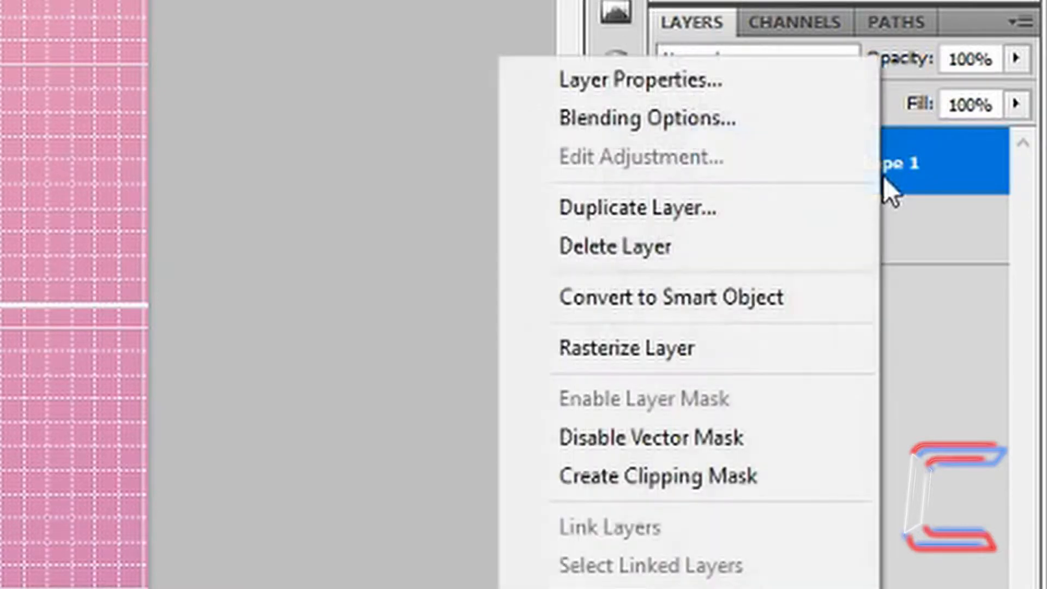
left_click(798, 212)
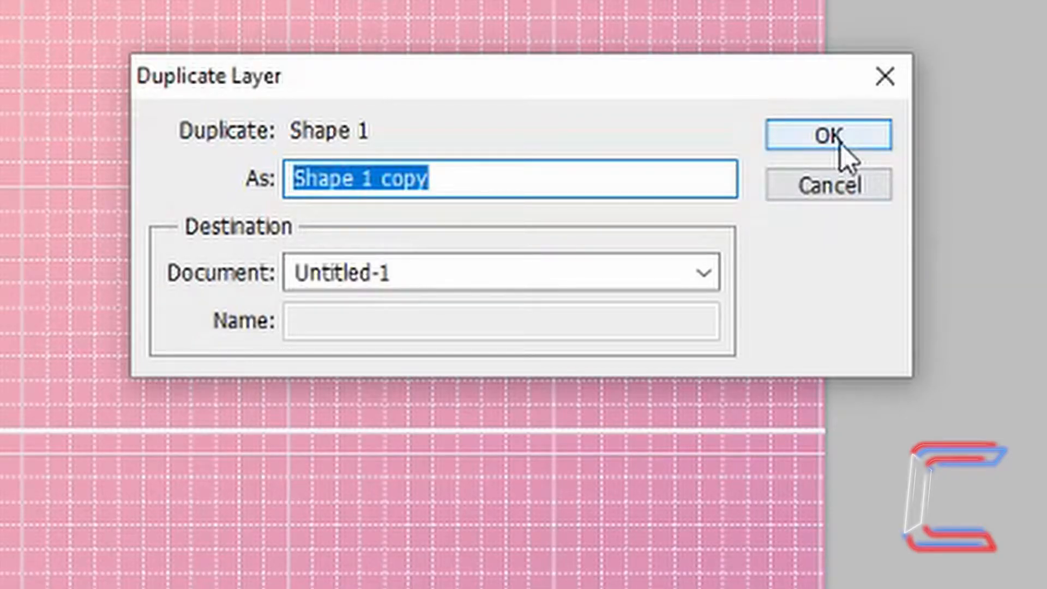
left_click(845, 158)
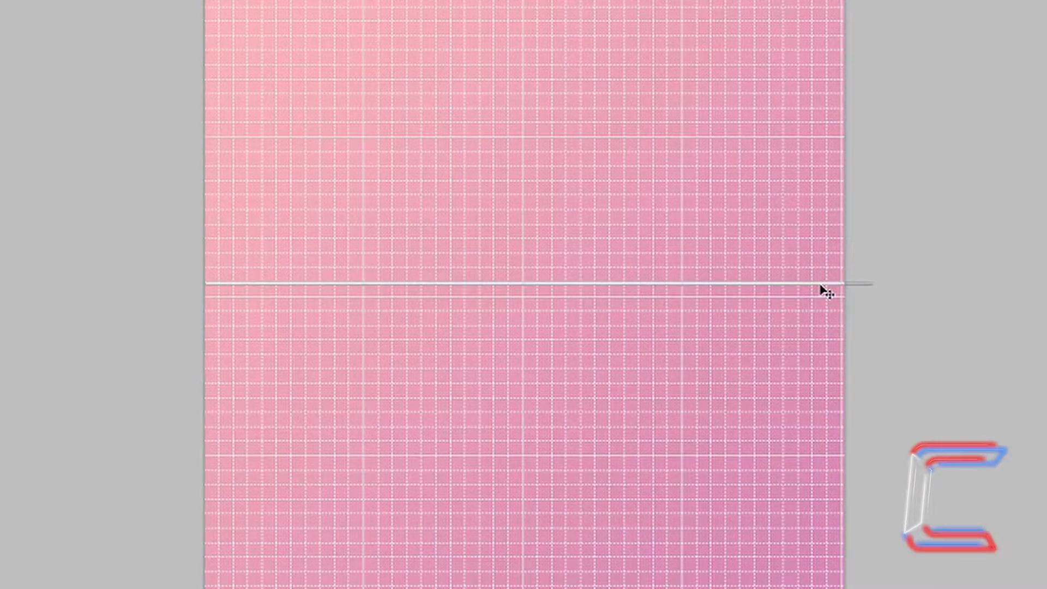
left_click_drag(827, 292, 826, 309)
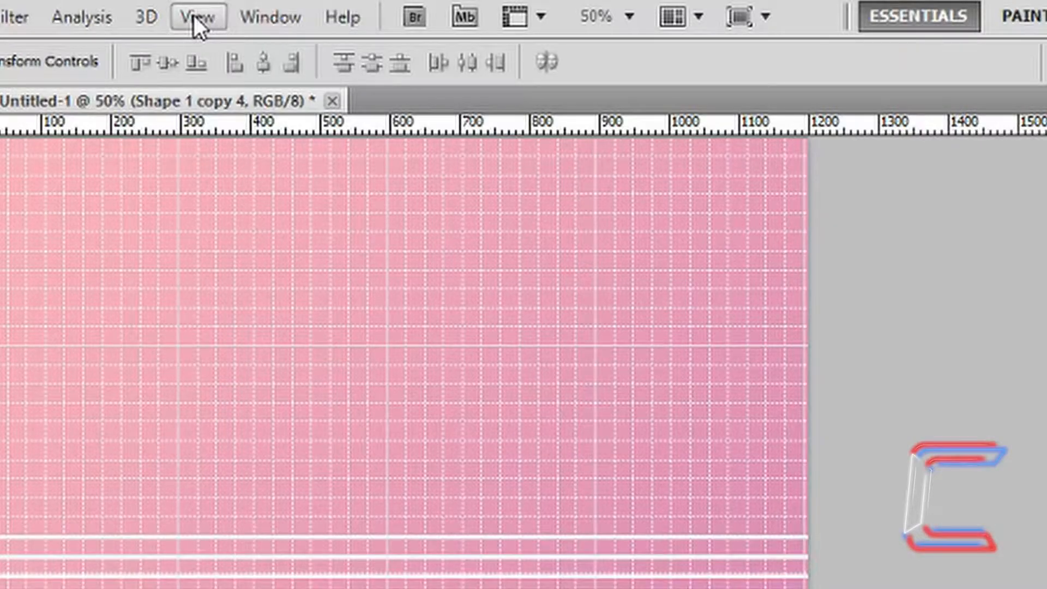
Step: Hide the grid on the canvas
left_click(197, 16)
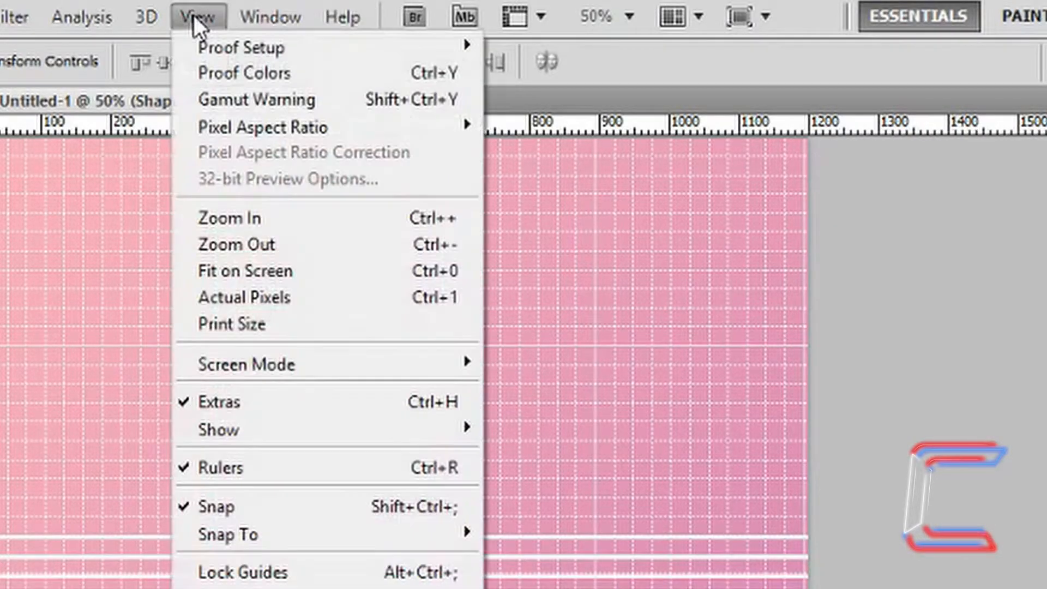
mouse_move(314, 437)
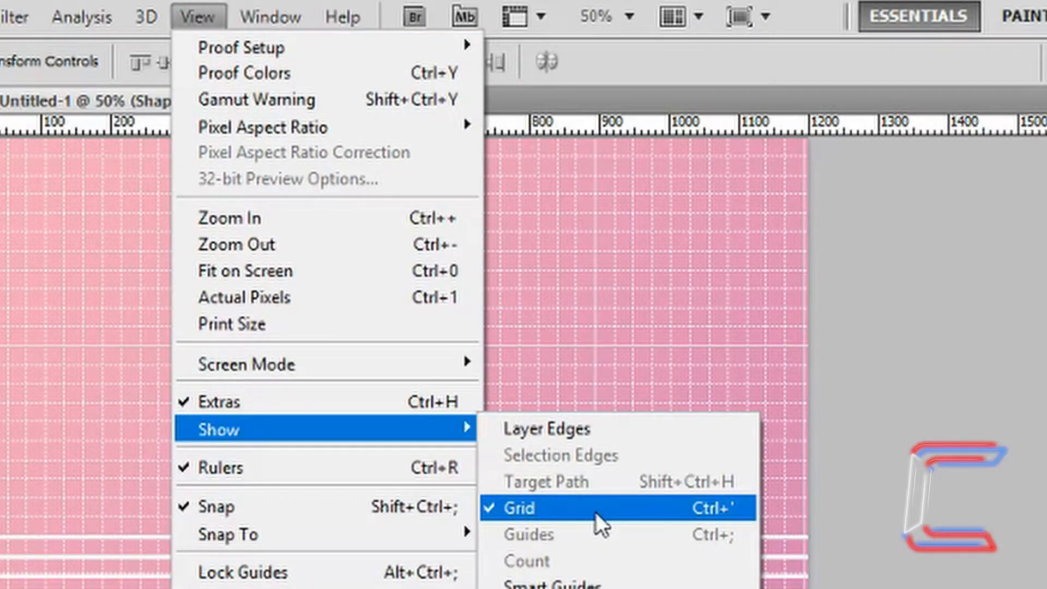
left_click(595, 512)
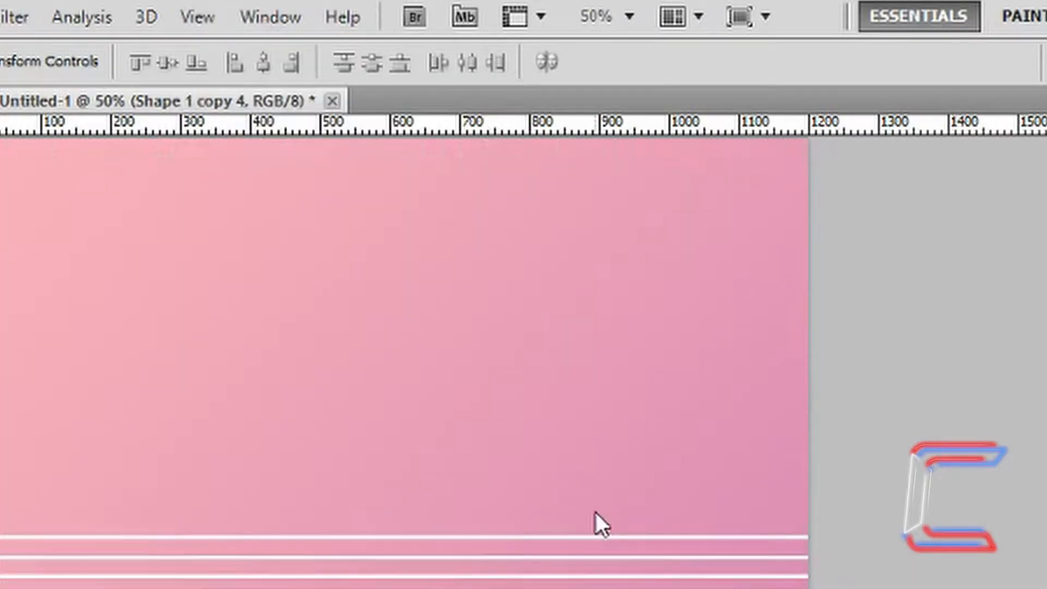
Step: Show the Info panel and draw a white circle above the horizontal lines in the canvas's upper-left area using the Ellipse tool
left_click(289, 13)
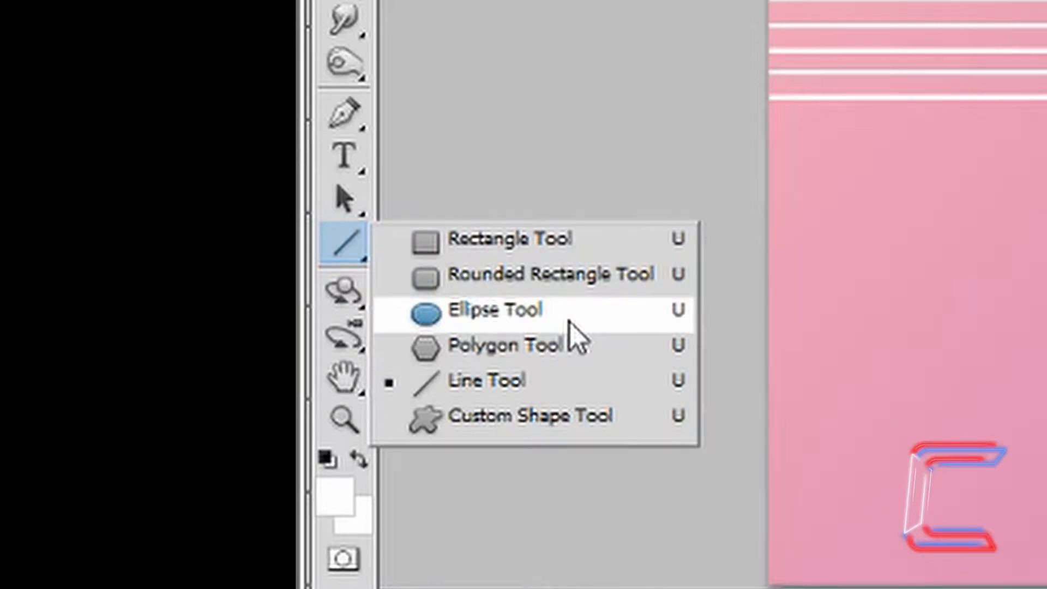
left_click(571, 323)
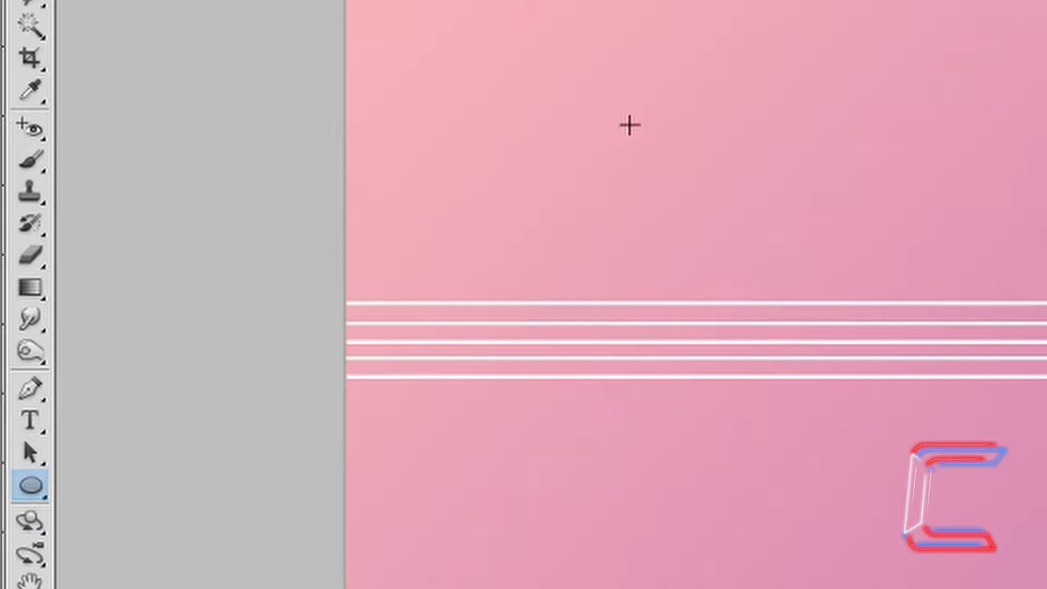
left_click_drag(630, 124, 735, 205)
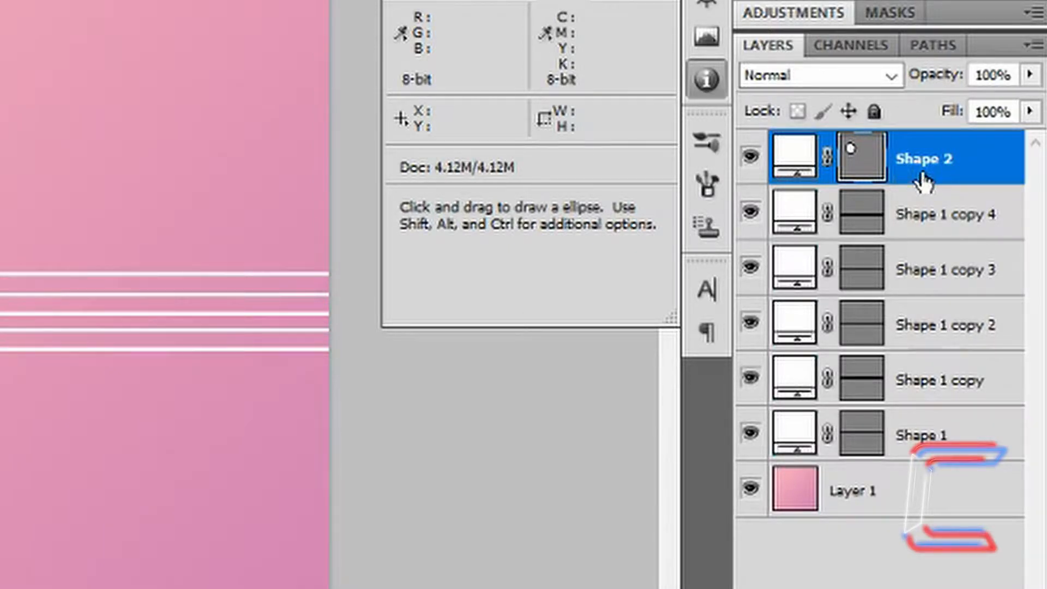
Step: Rasterize the white circle's Shape 2 layer and rename it Sun
right_click(924, 176)
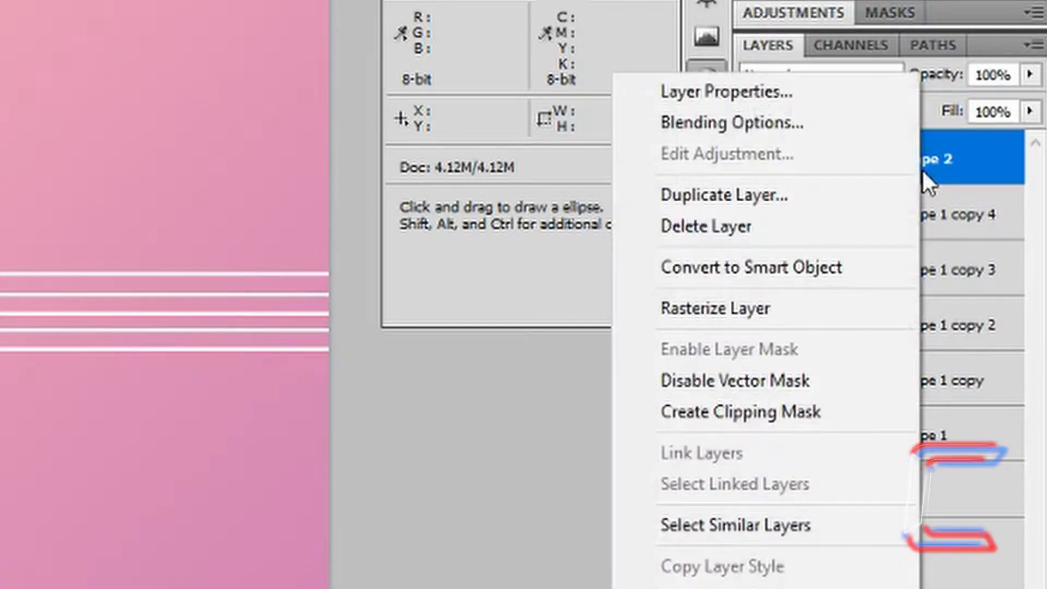
left_click(793, 307)
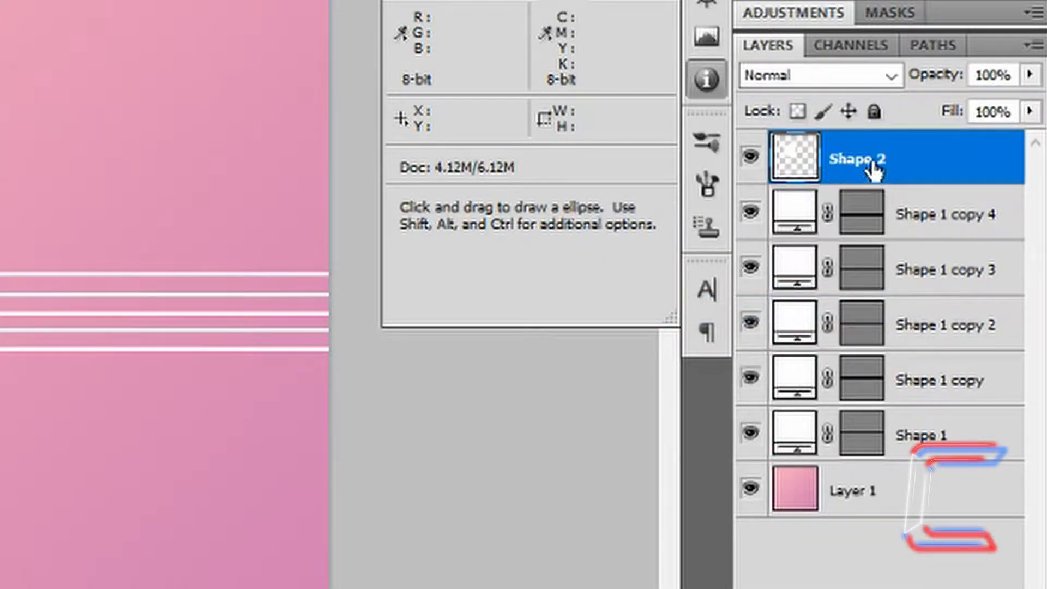
double_click(871, 167)
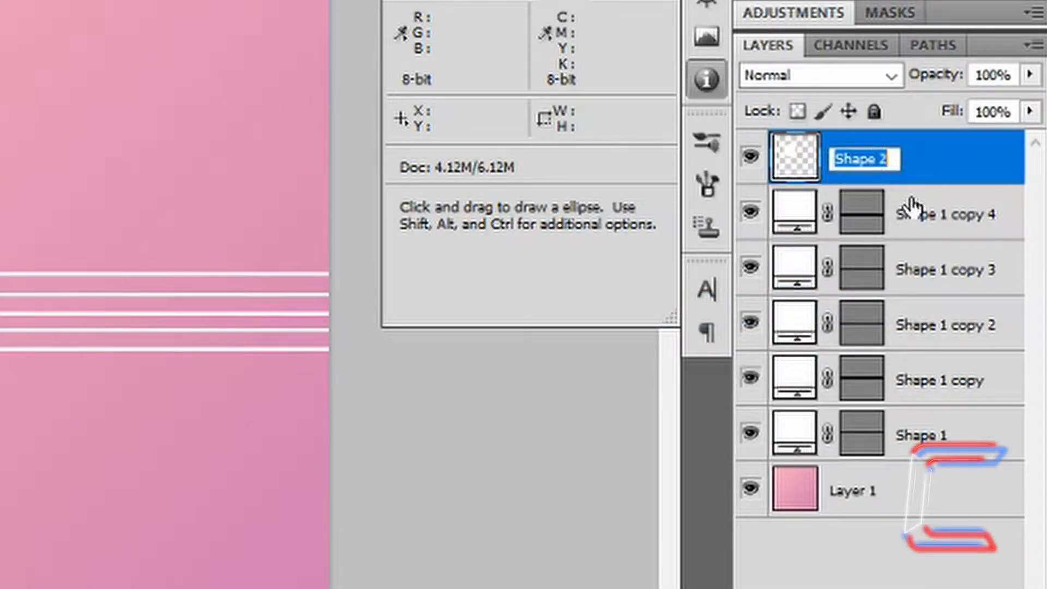
type("Sun")
key("Return")
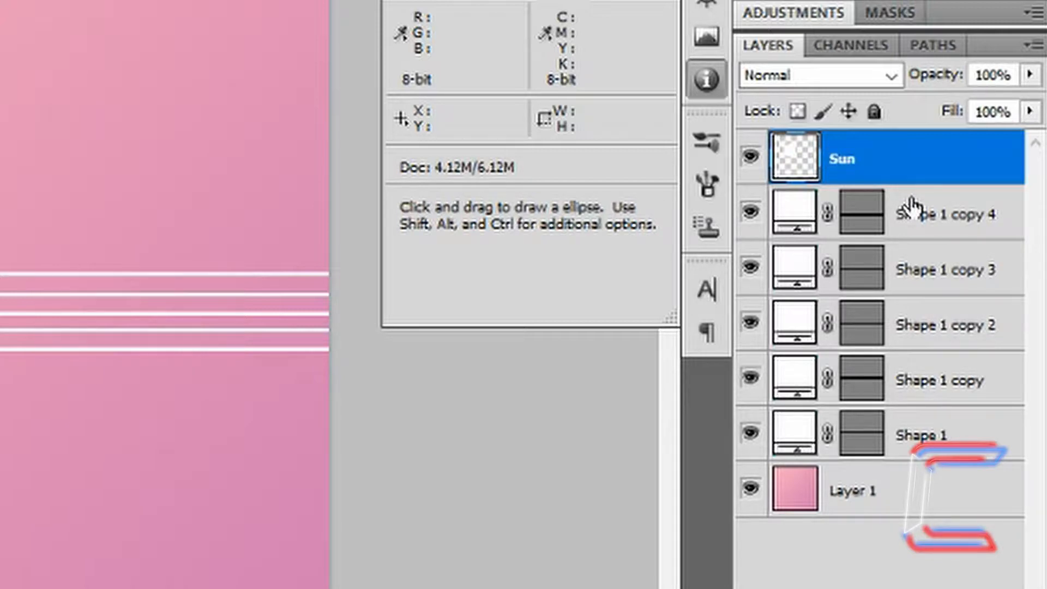
Step: Bring up the free transform box around the Sun circle to check its size and position
key("v")
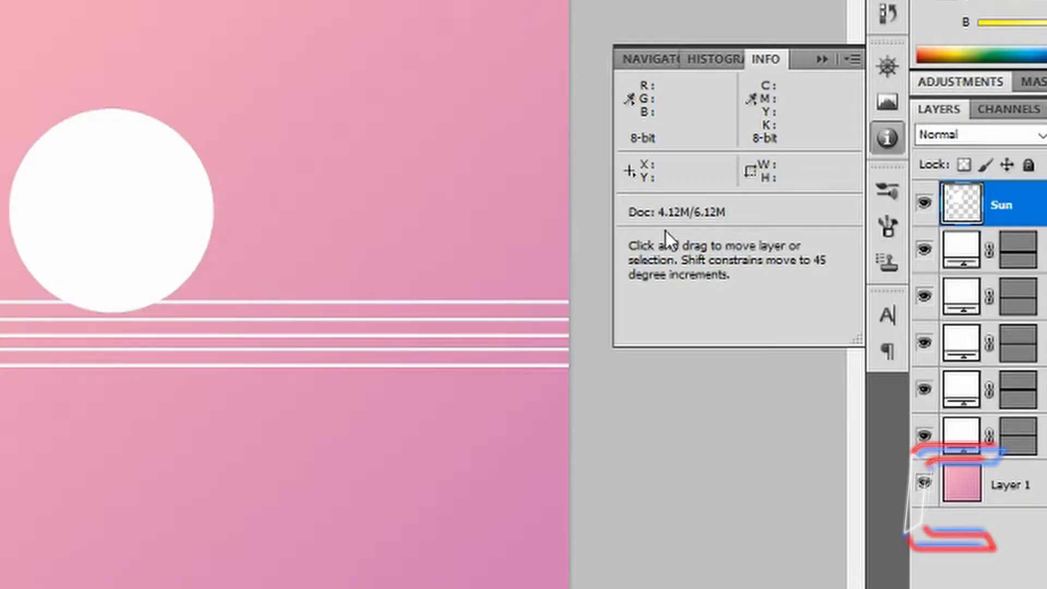
key("ctrl+t")
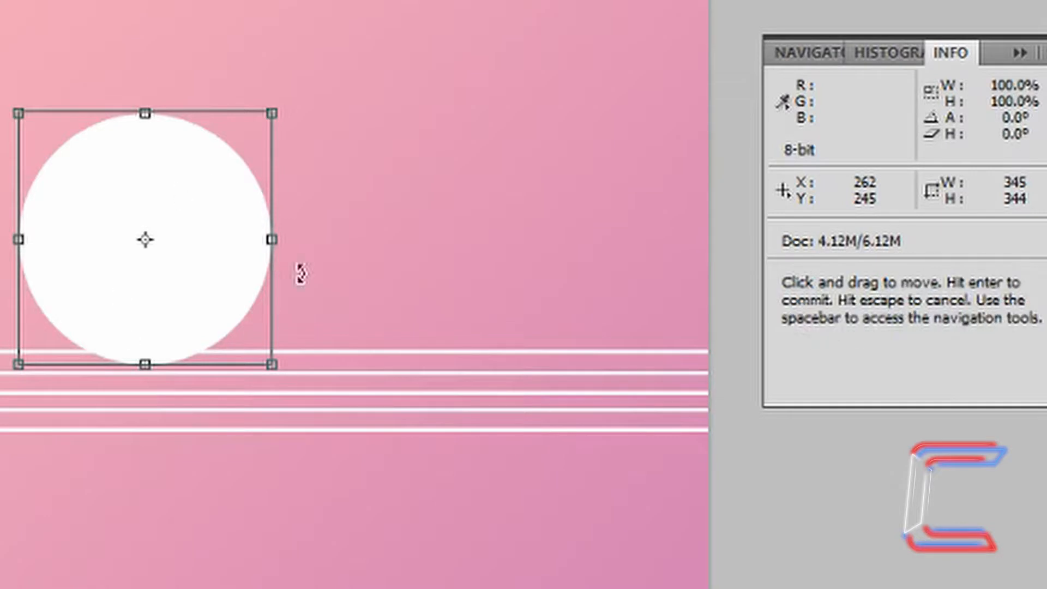
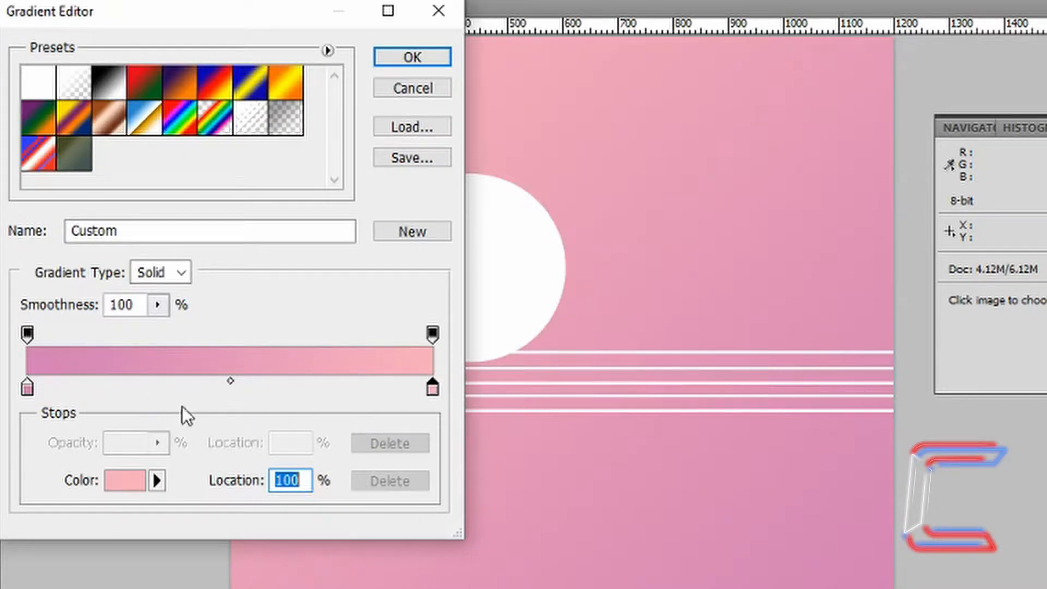
Step: Fill the Sun circle diagonally from upper left to lower right with the purple-to-pink gradient, and clear the selection
double_click(27, 389)
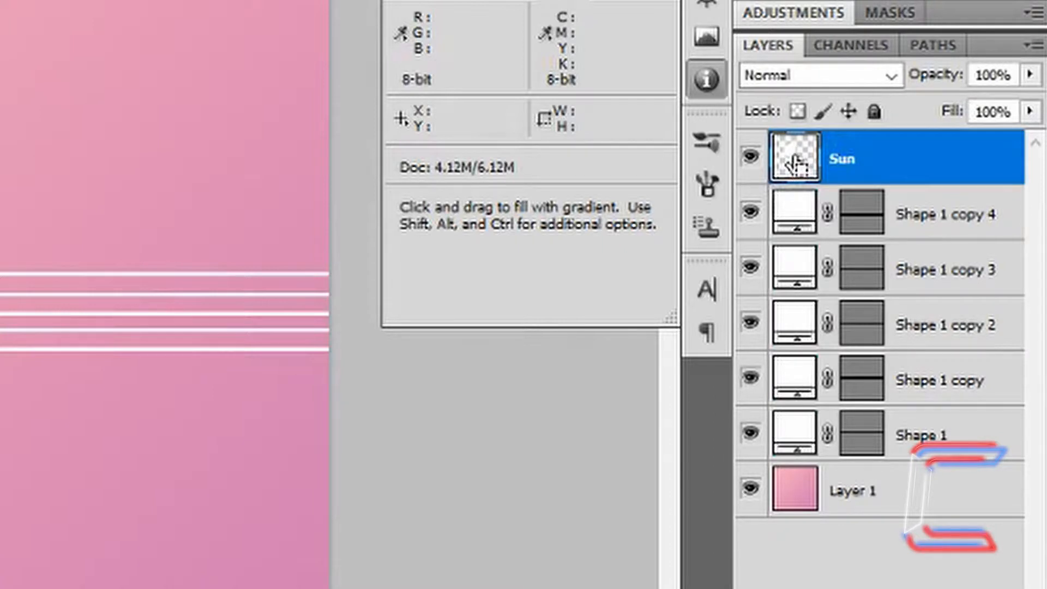
left_click(795, 161, "ctrl")
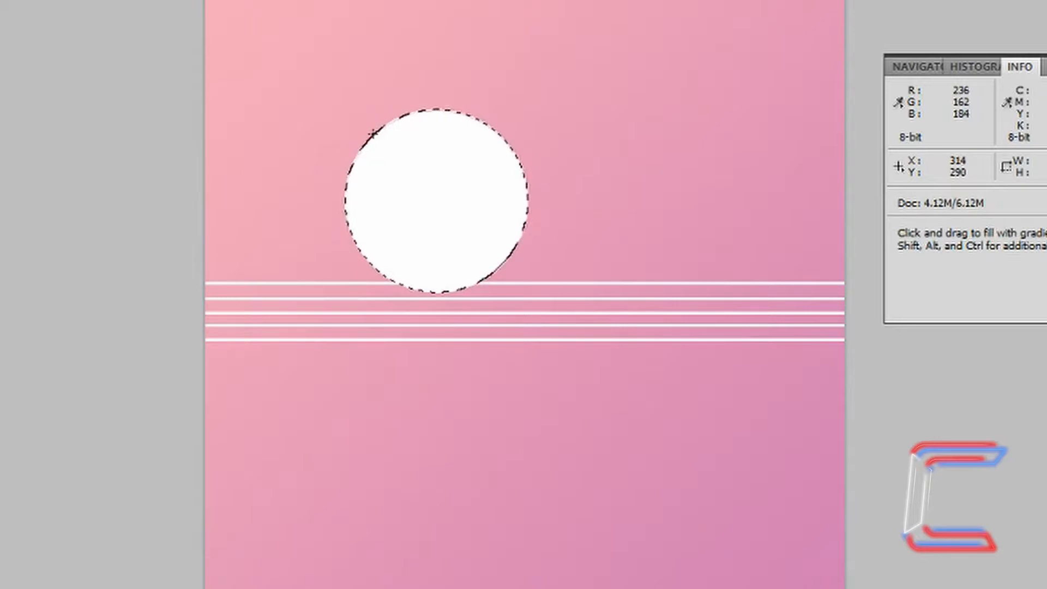
left_click_drag(372, 133, 504, 264)
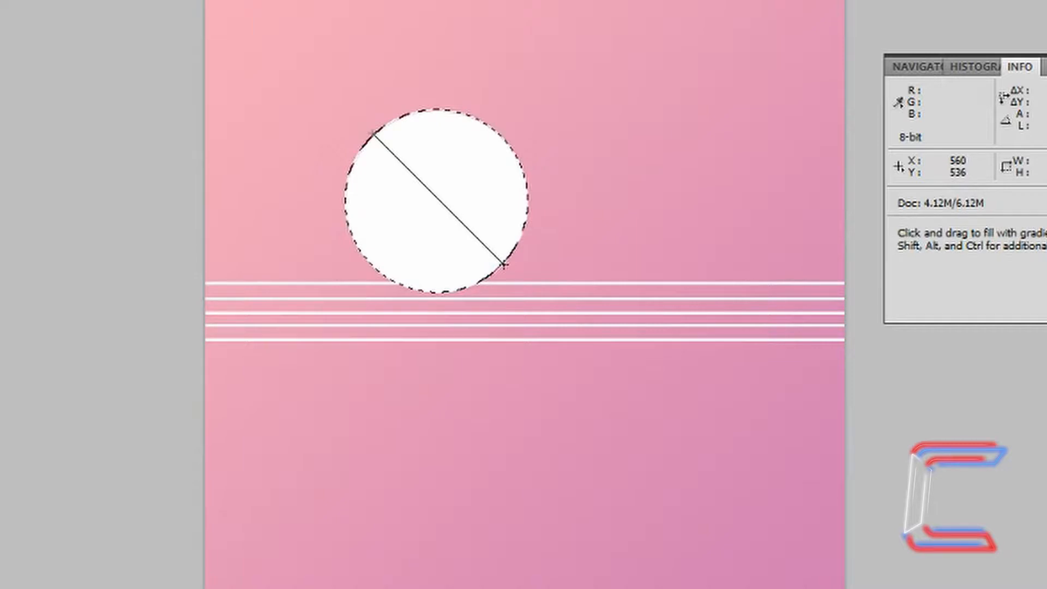
left_click_drag(503, 264, 504, 264)
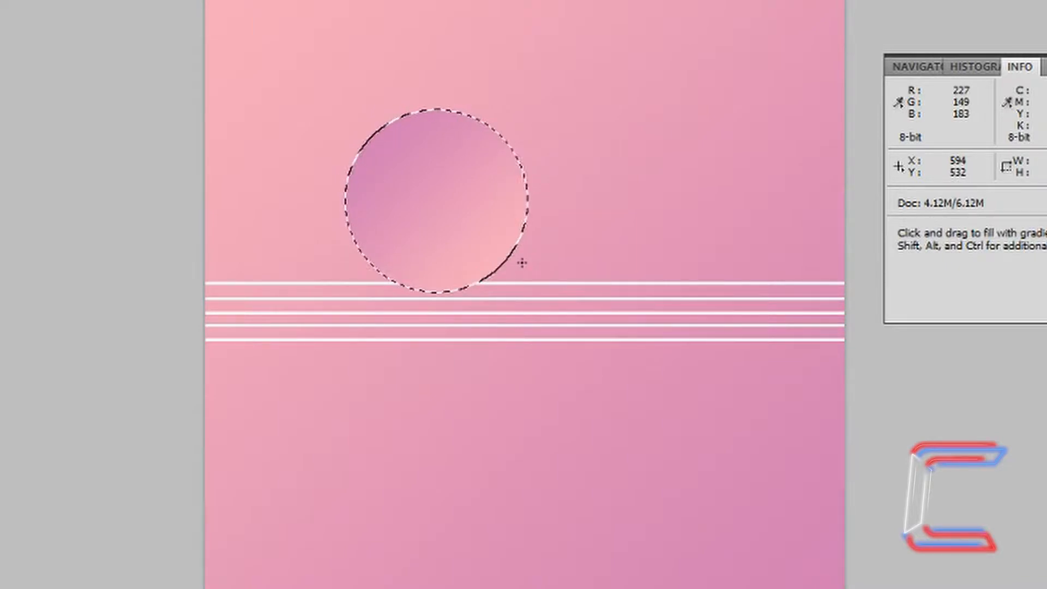
key("v")
key("ctrl+d")
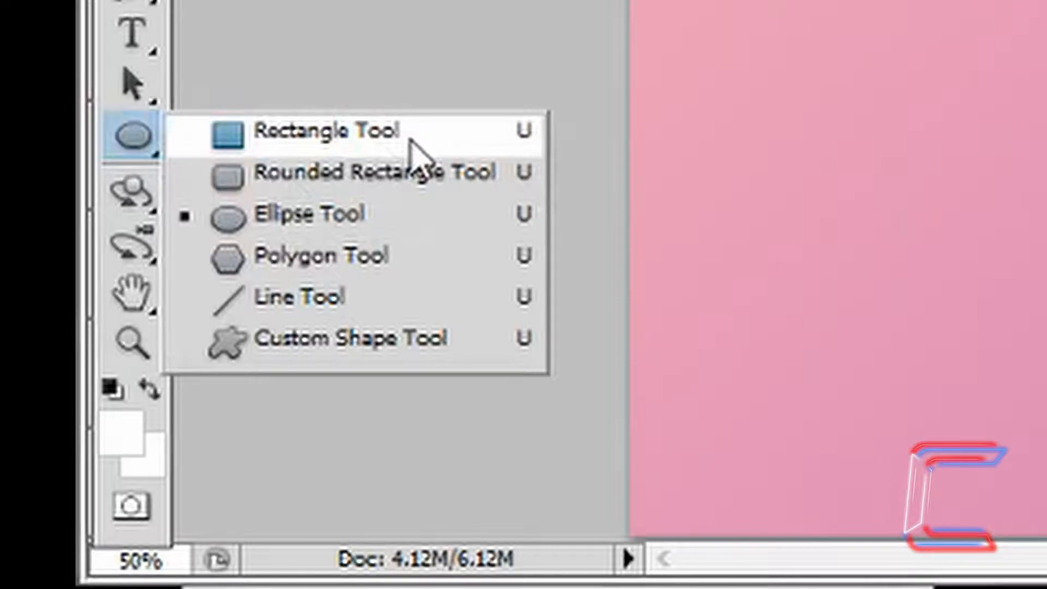
Step: Draw a white square about 765 px wide in the middle of the canvas with the Rectangle tool, at about X 206, Y 220
left_click(415, 146)
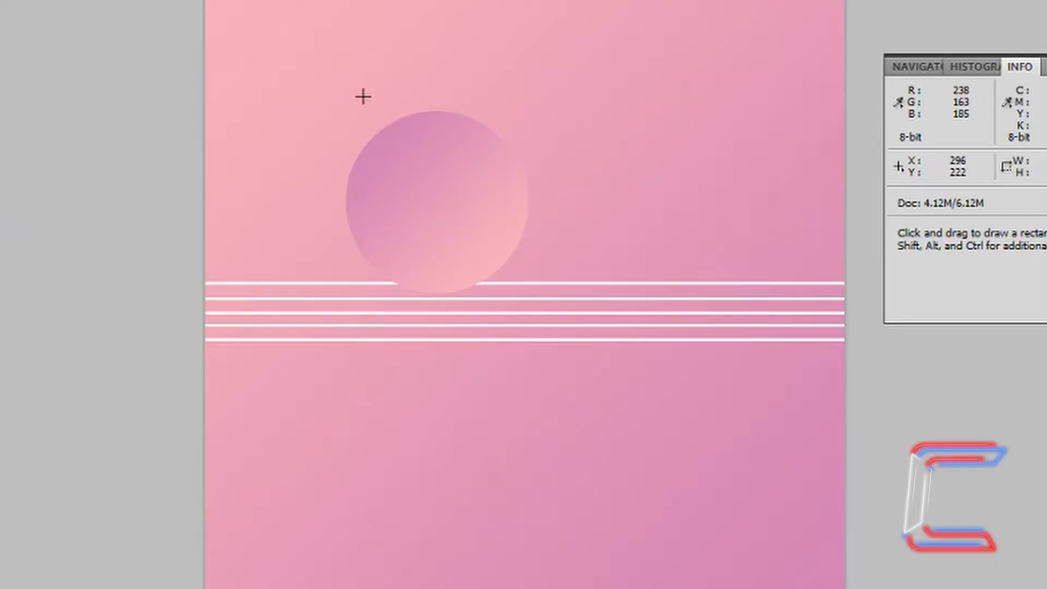
mouse_move(363, 96)
left_mouse_down()
mouse_move(554, 236)
mouse_move(613, 292)
mouse_move(641, 377)
mouse_move(378, 110)
mouse_move(699, 414)
left_mouse_up()
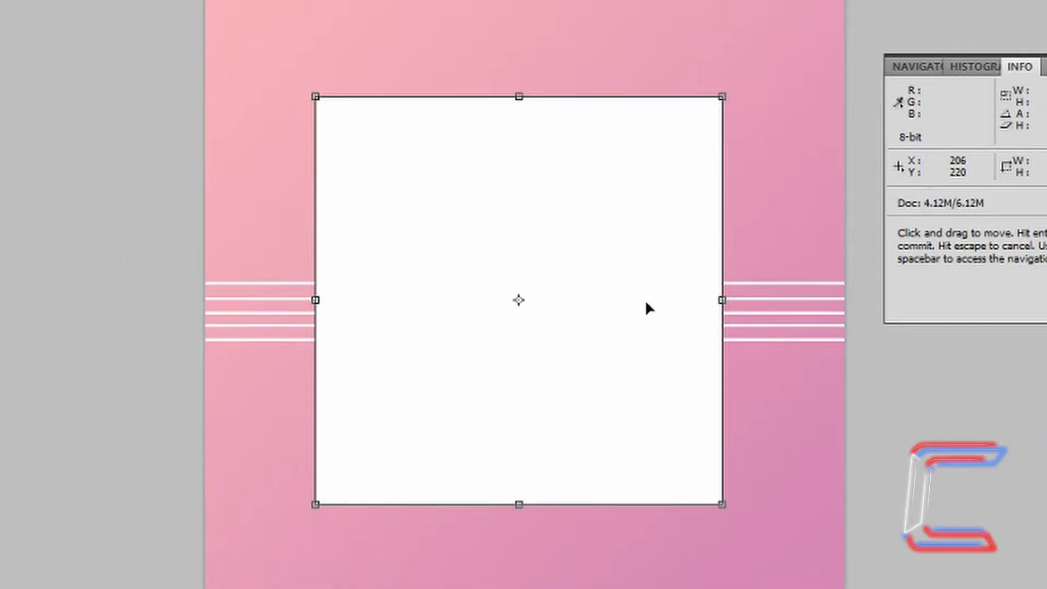
key("Return")
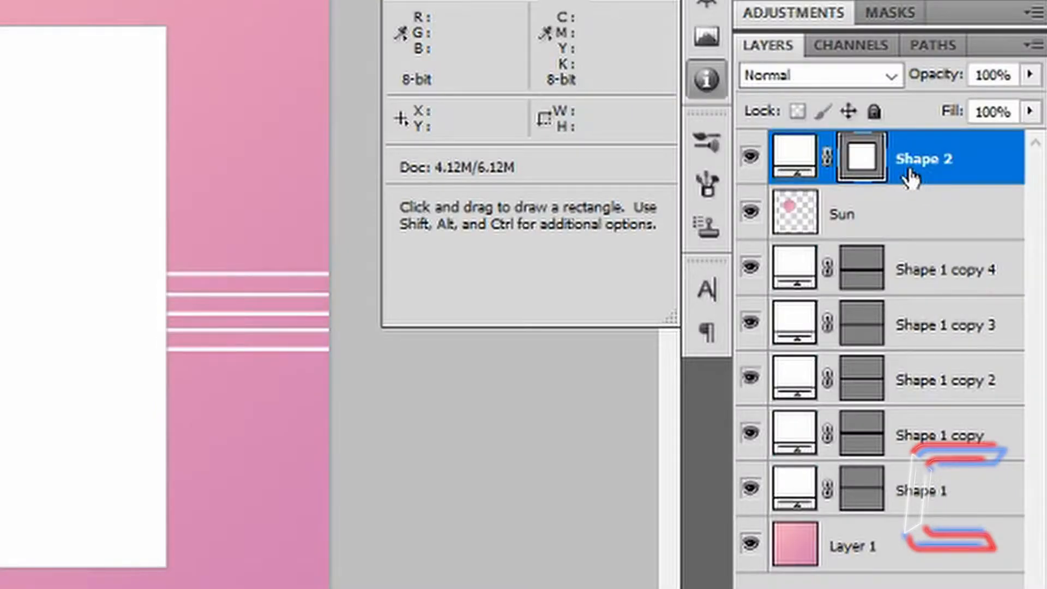
Step: Rasterize the white square's Shape 2 layer and rename it Sea
right_click(907, 175)
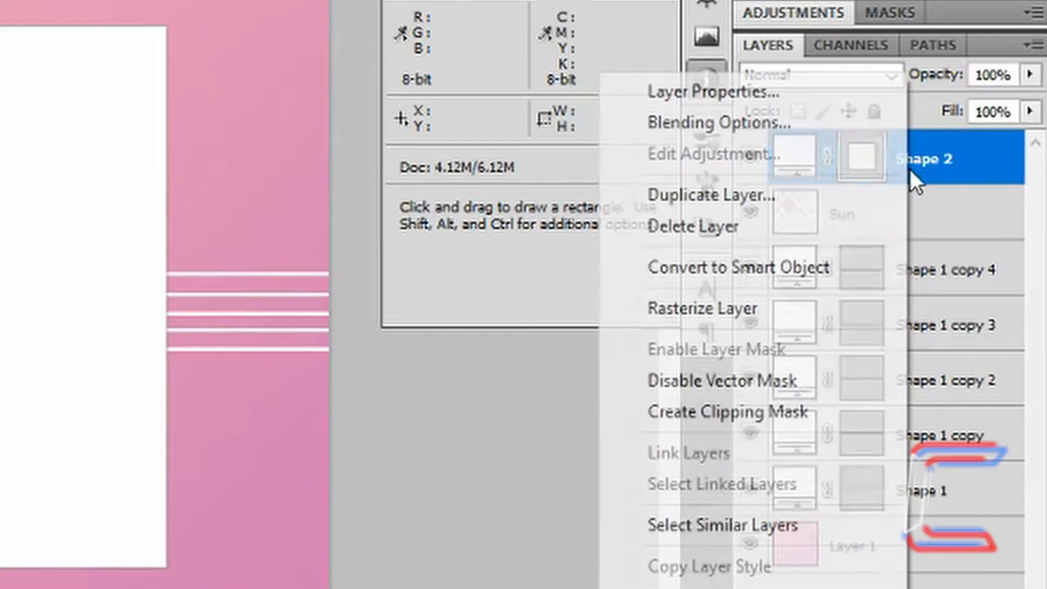
left_click(732, 311)
double_click(852, 171)
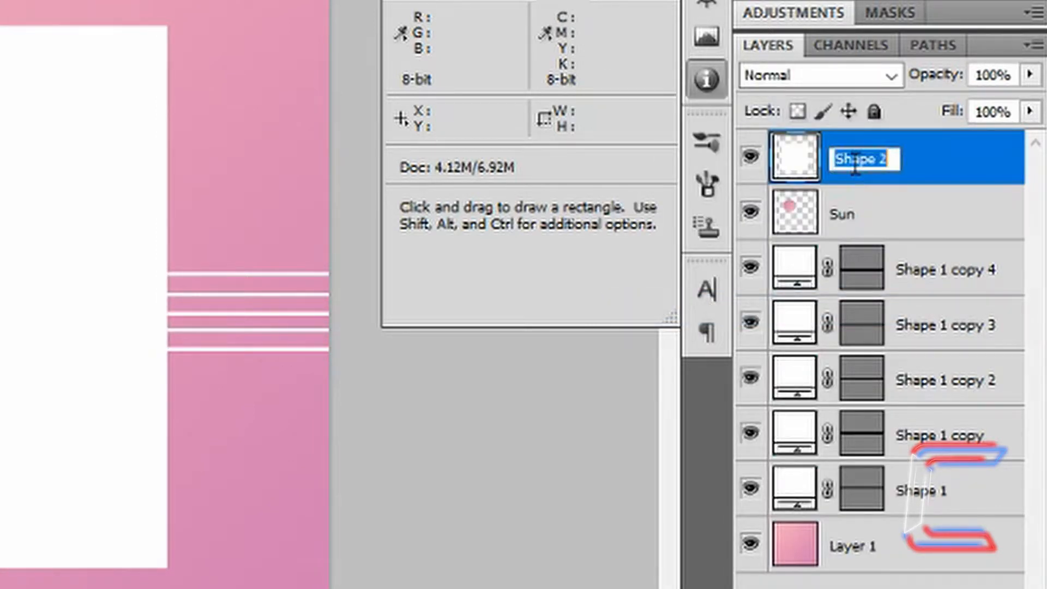
type("Sea")
key("Return")
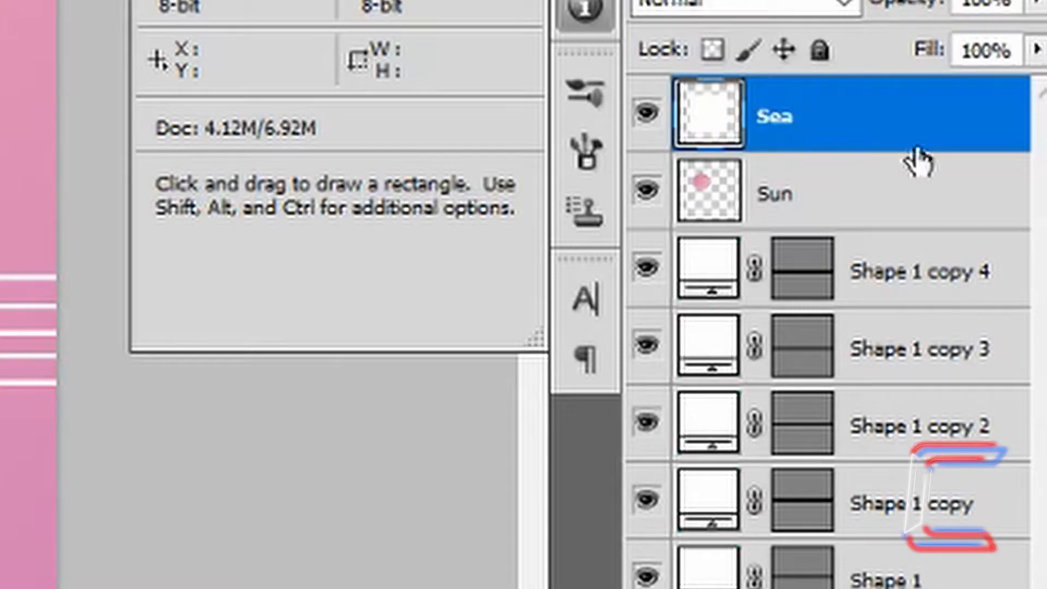
Step: With the Gradient tool, load the Blue, Yellow, Blue preset in the Gradient Editor
left_click(279, 275)
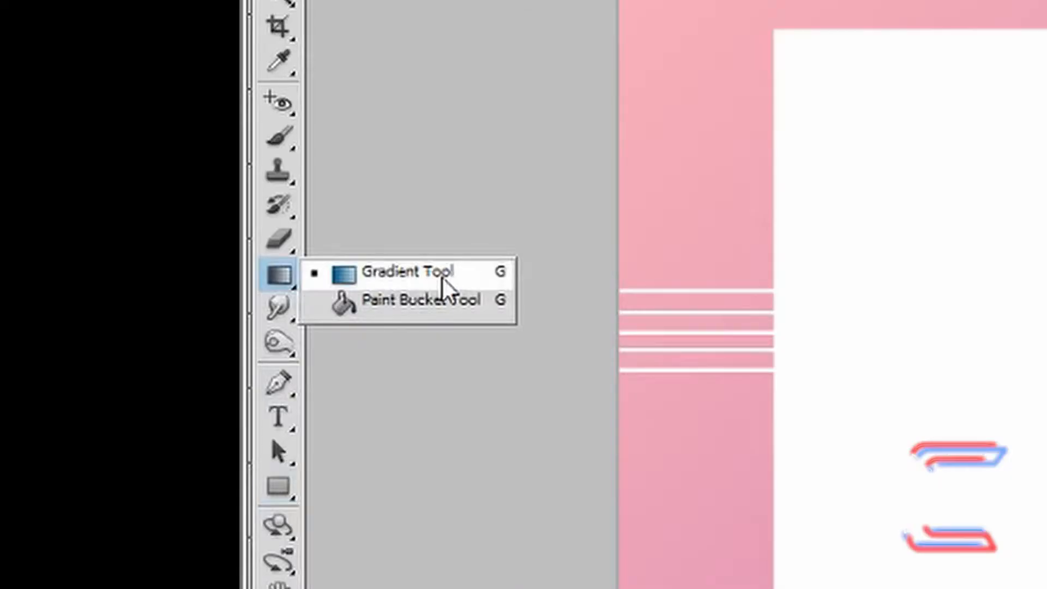
left_click(443, 278)
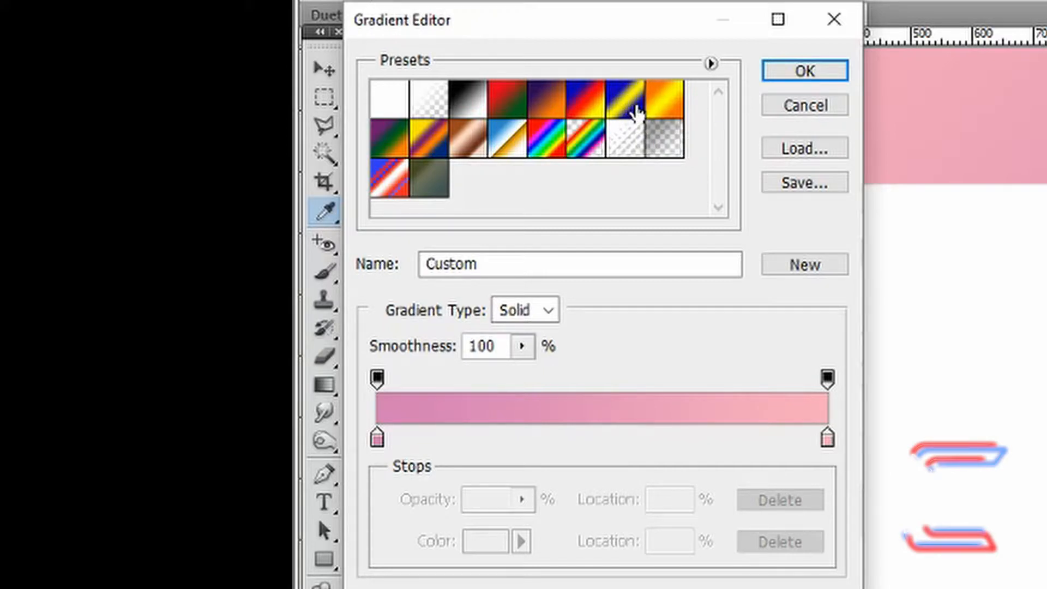
left_click(637, 112)
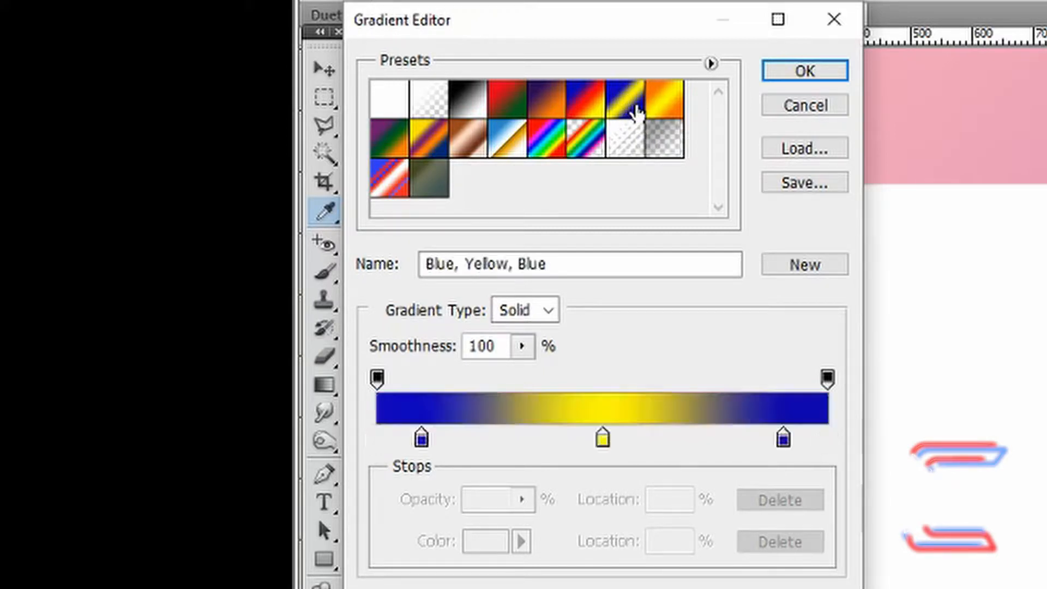
Step: Add an extra blue colour stop at 76% on the gradient and delete it again
left_click(784, 438)
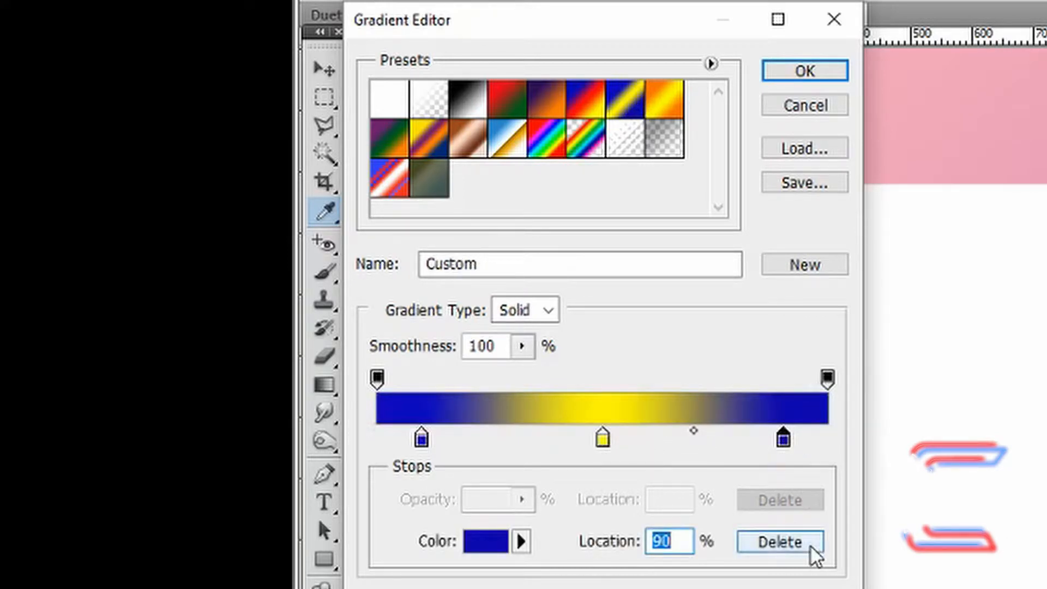
left_click(722, 443)
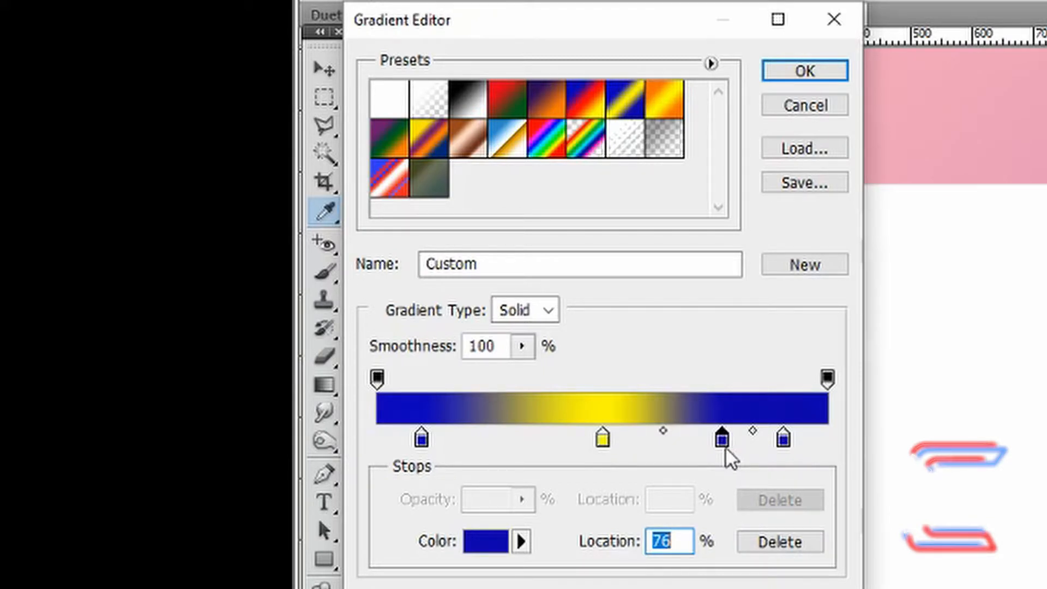
left_click(804, 544)
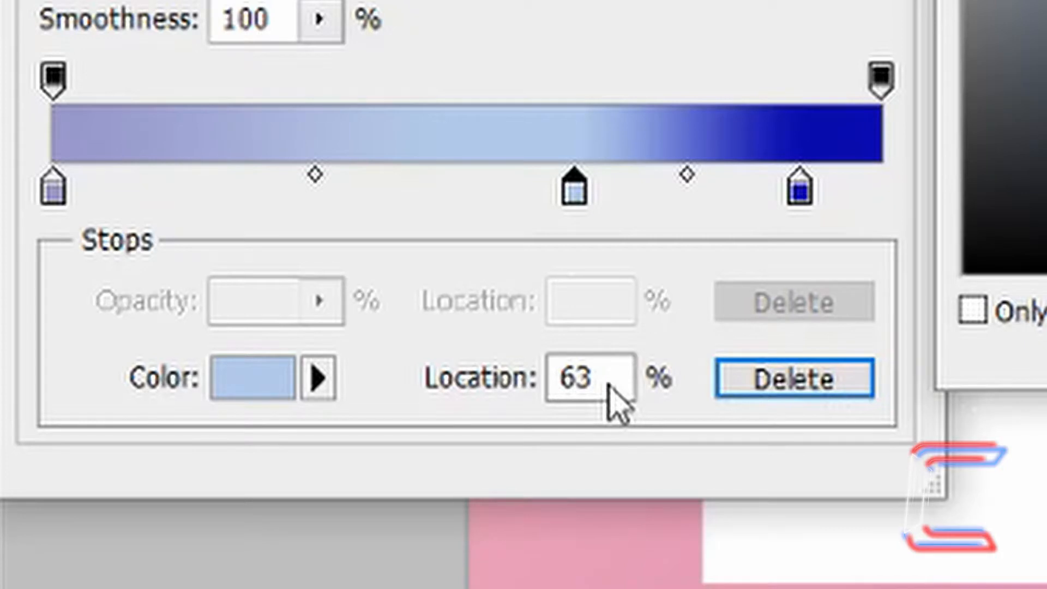
Step: Set the gradient's middle stop to light blue at 63% and its end stop to #9794c9 at 69%, and accept the gradient
double_click(585, 202)
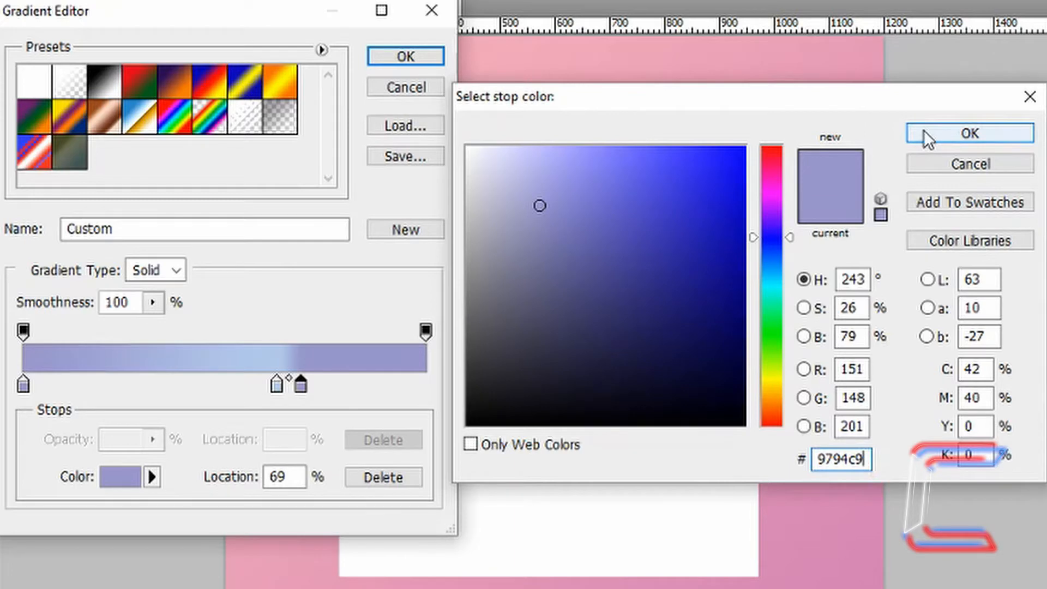
left_click(924, 131)
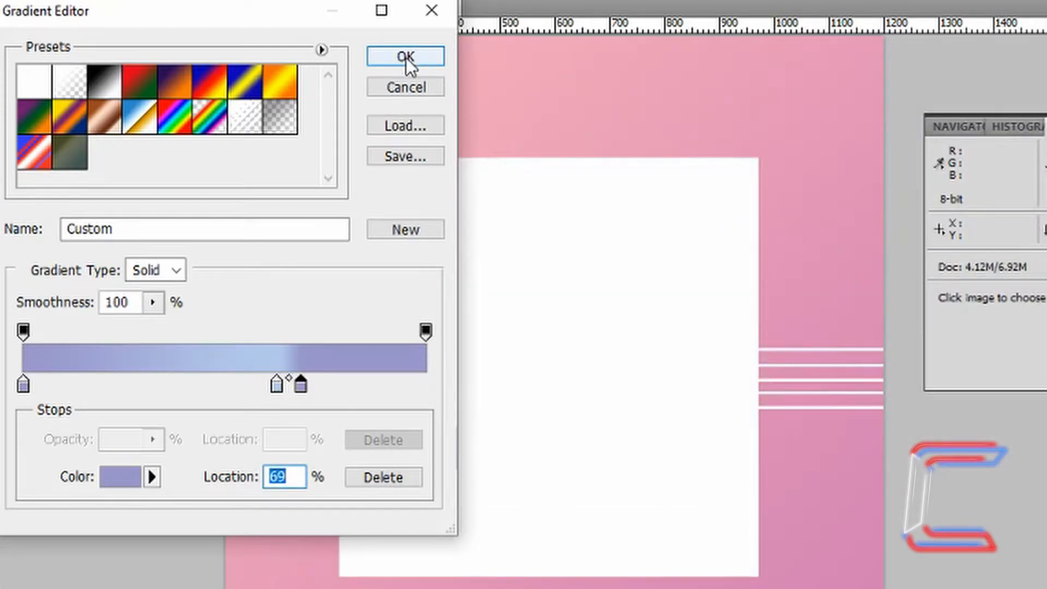
left_click(406, 57)
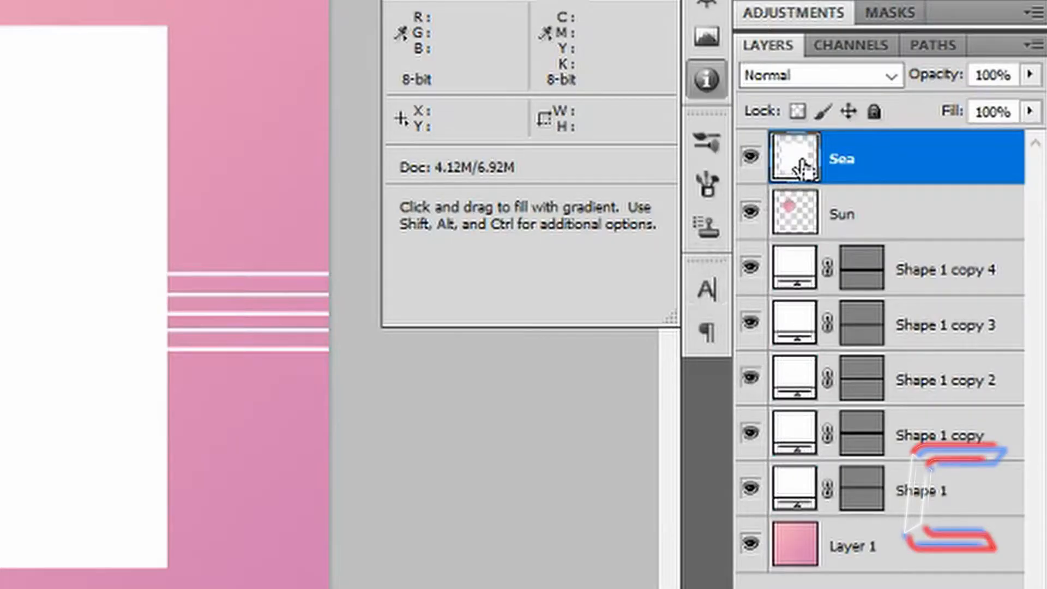
Step: Select the Sea square's outline and fill it vertically from its upper edge to its lower edge with the purple-blue gradient
left_click(801, 163, "ctrl")
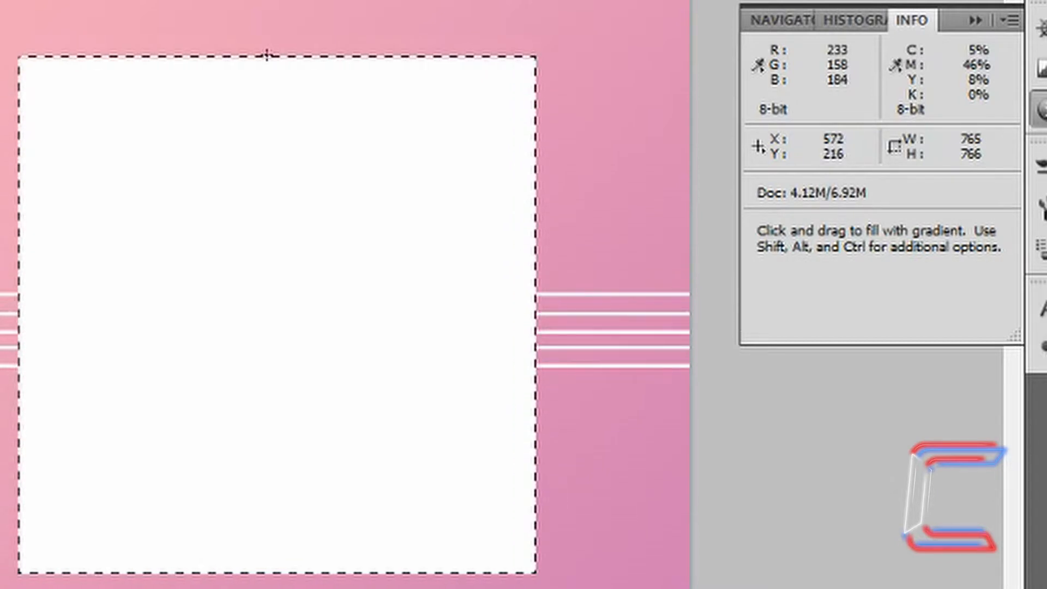
left_click_drag(266, 55, 273, 577)
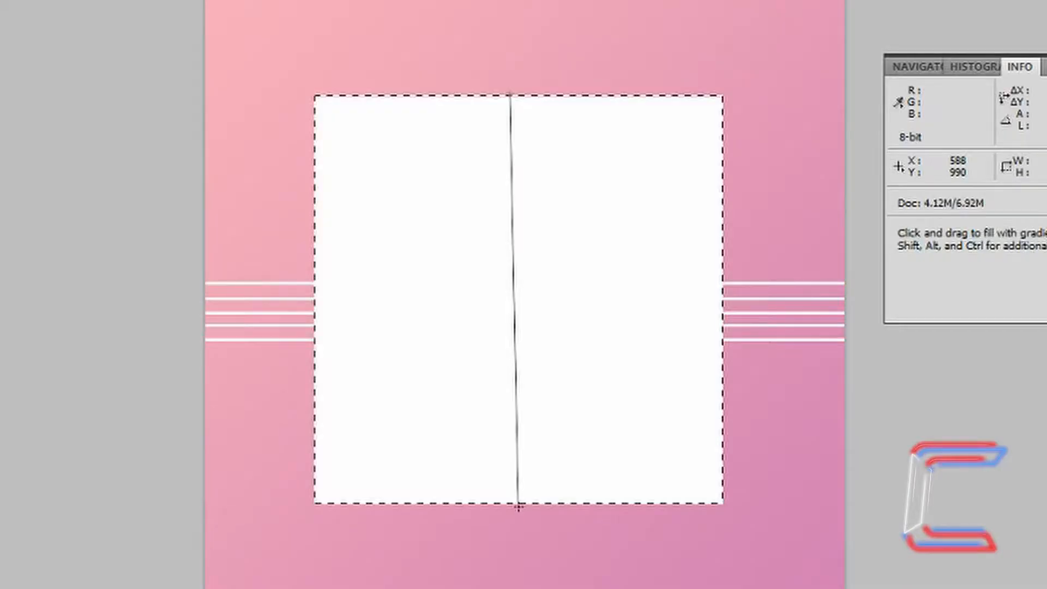
left_click_drag(518, 508, 518, 508)
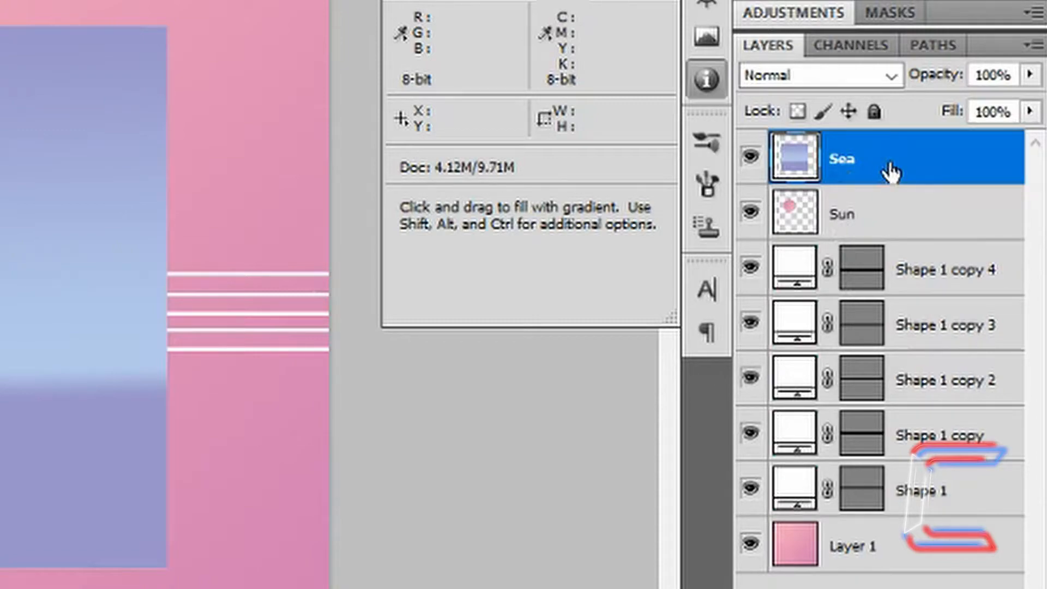
Step: Add a white (#ffffff) 3 px outside stroke to the Sea layer through its layer style
double_click(876, 164)
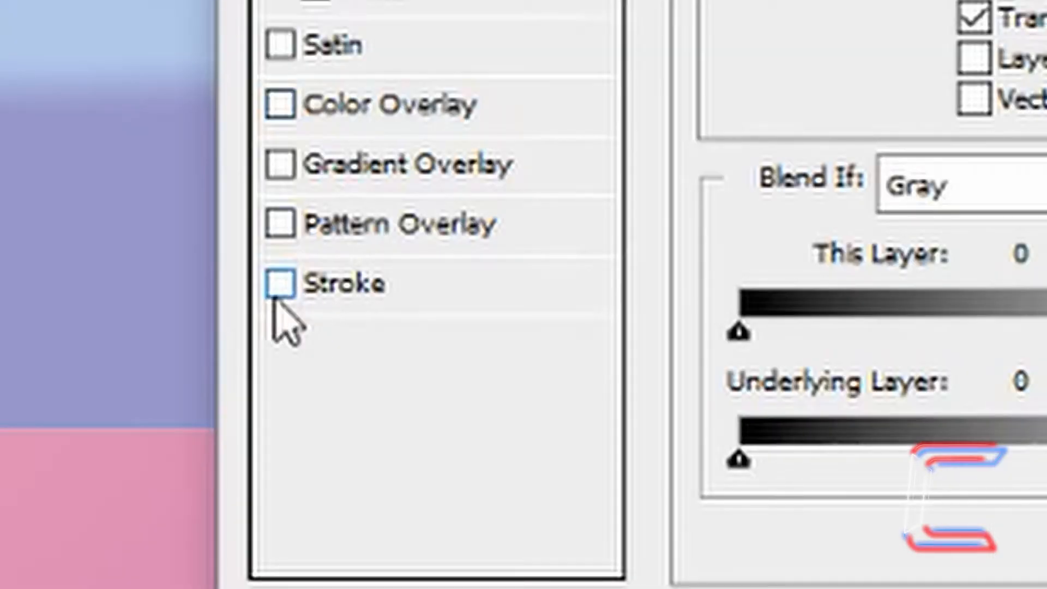
left_click(152, 458)
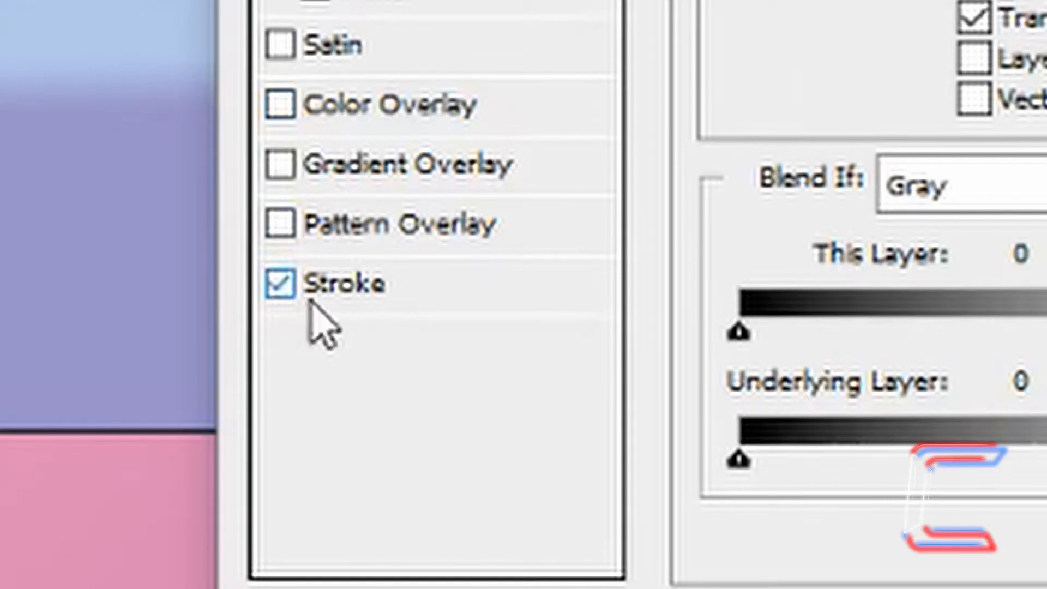
left_click(326, 293)
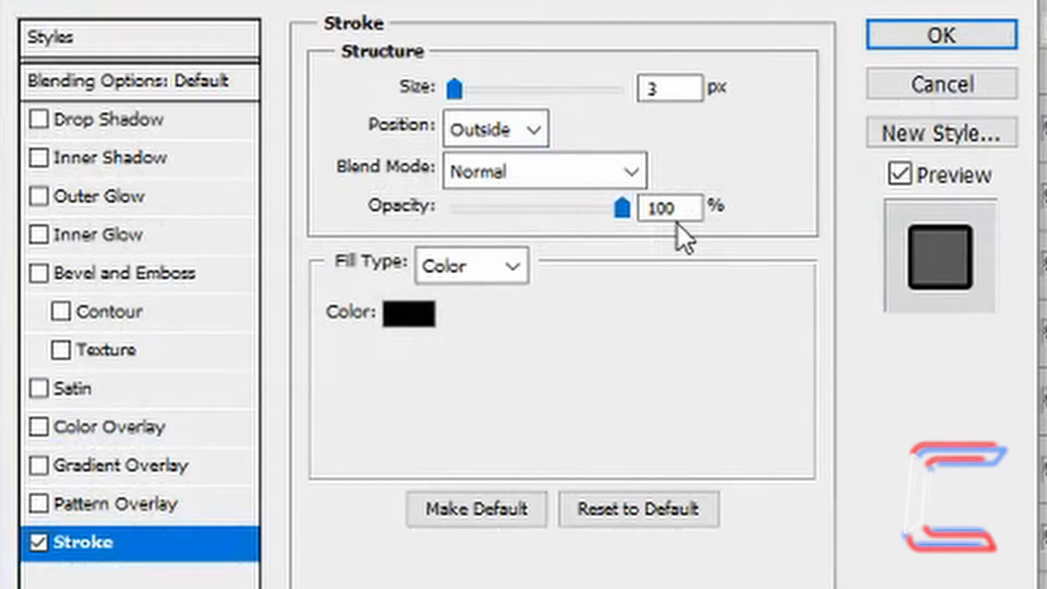
left_click(420, 317)
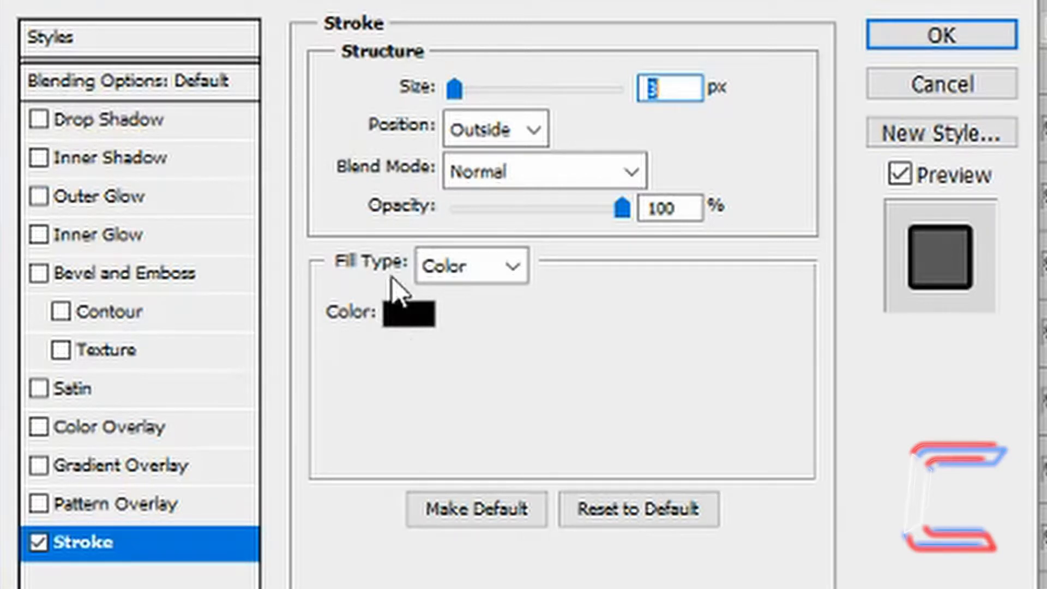
left_click(415, 316)
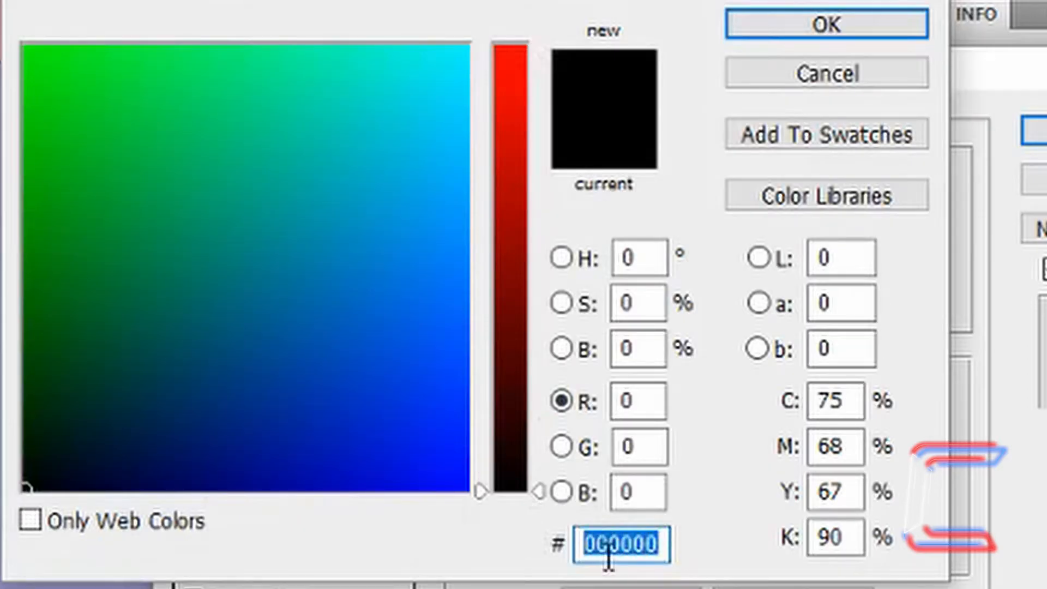
type("ffffff")
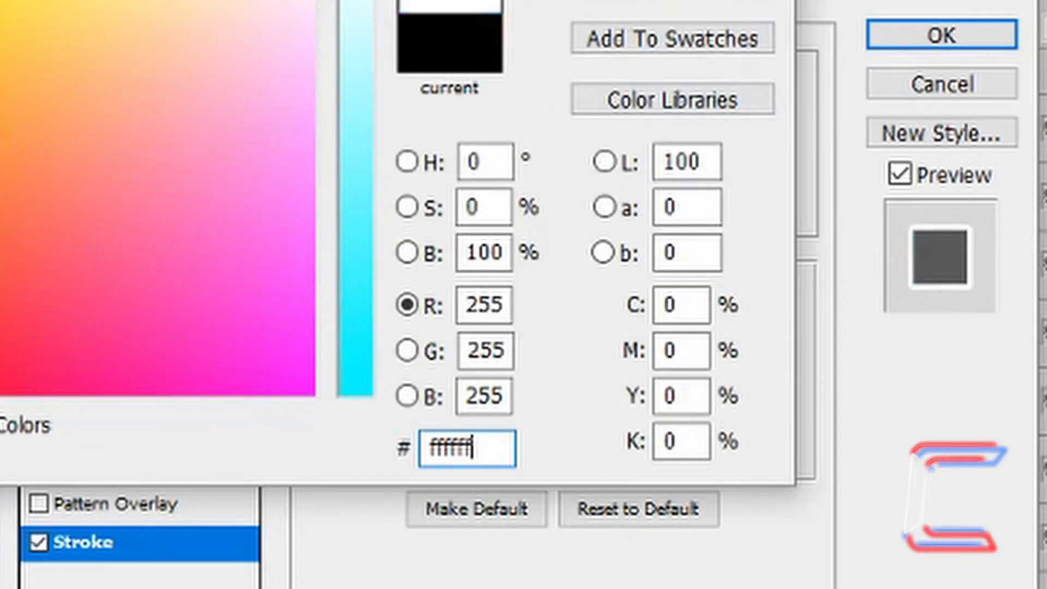
key("Return")
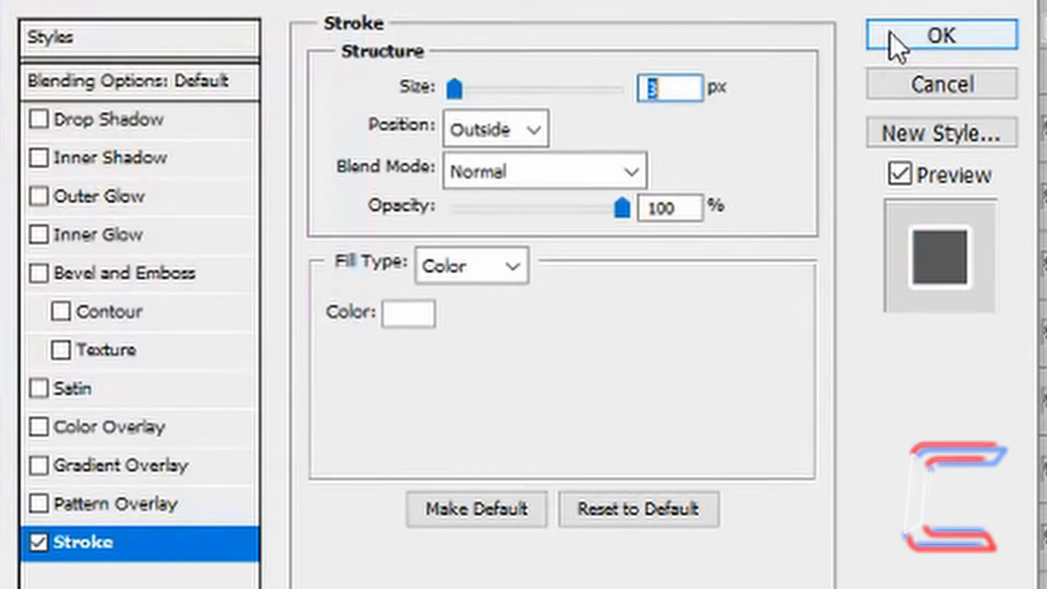
left_click(891, 33)
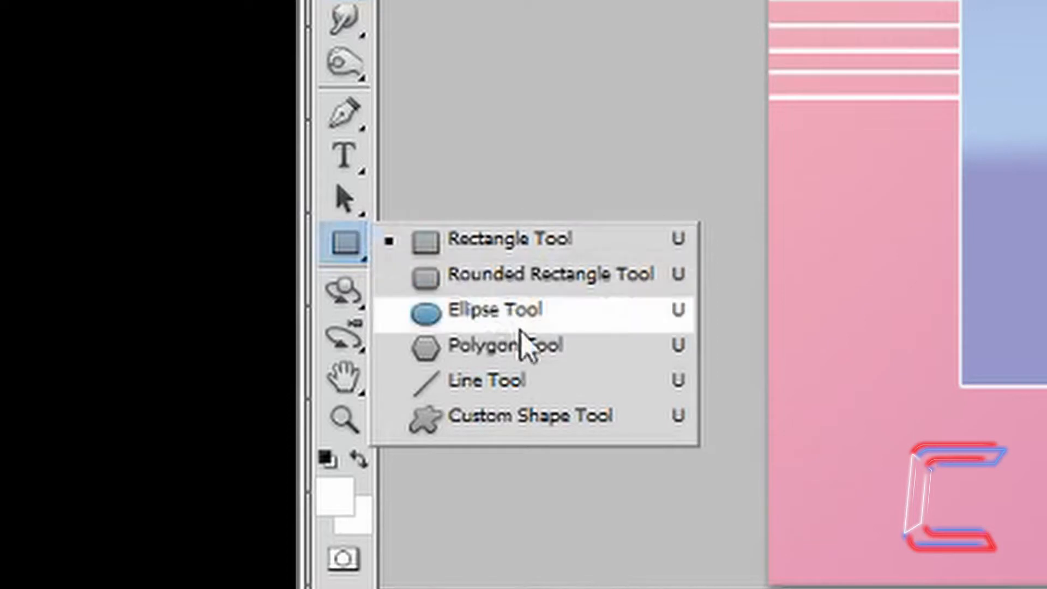
Step: Draw a white three-sided polygon pointing upward in the upper middle of the Sea square and rasterize its layer
left_click(553, 352)
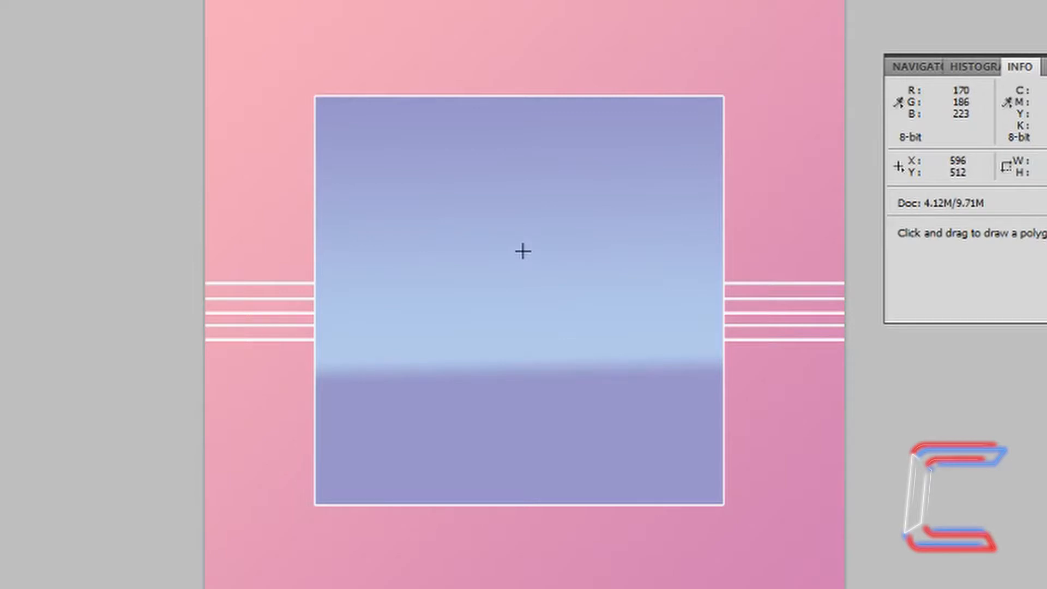
left_click_drag(523, 251, 525, 147)
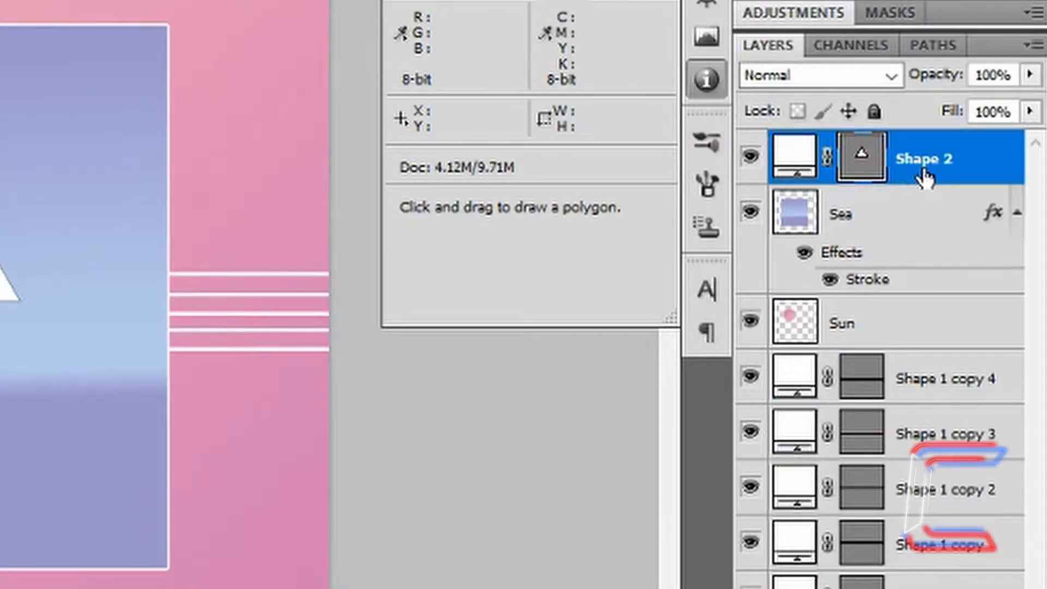
right_click(926, 175)
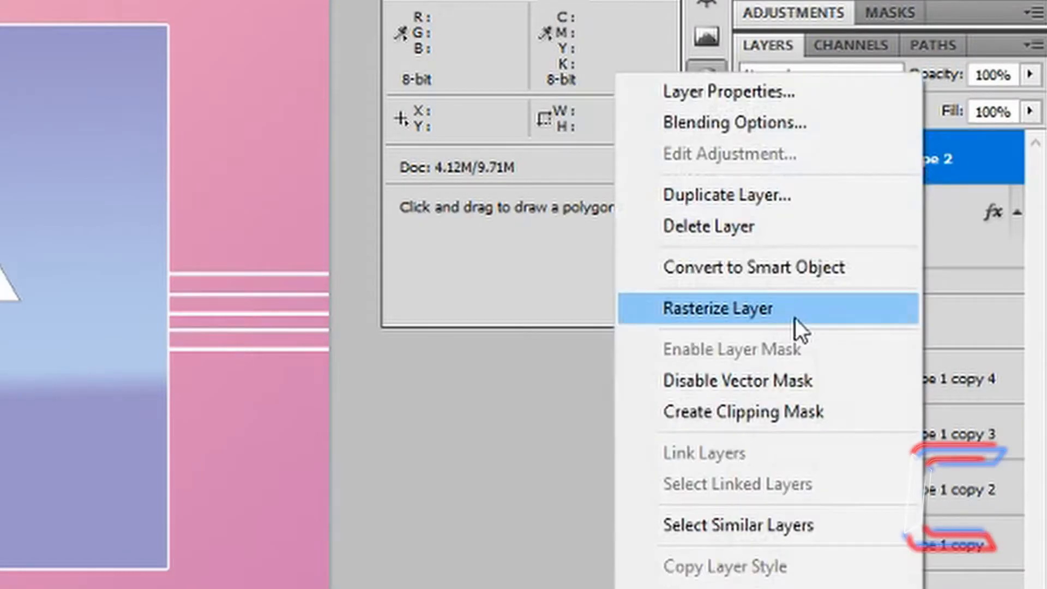
left_click(795, 319)
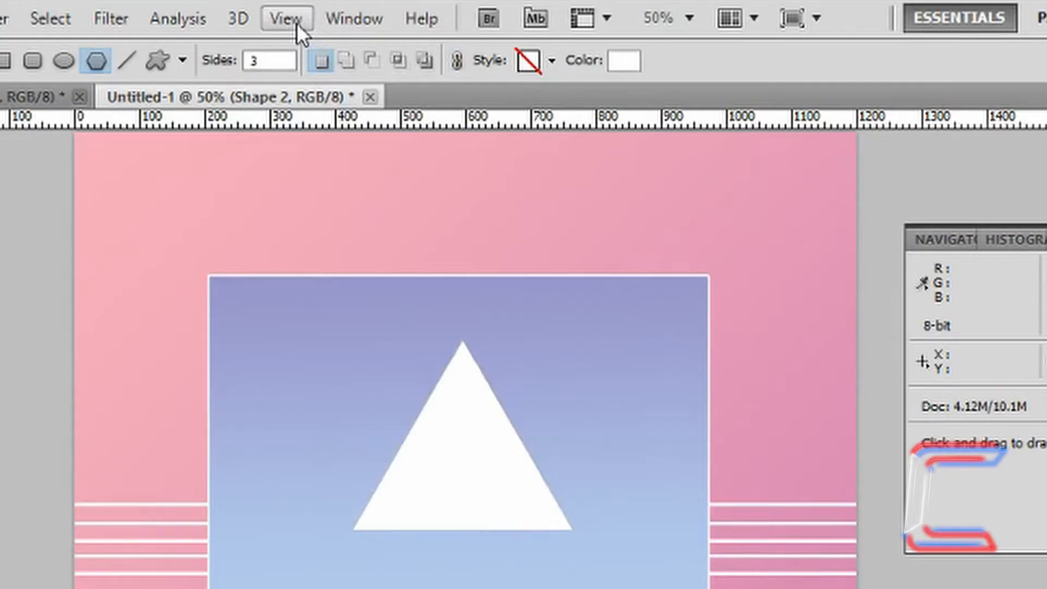
Step: Show the grid and change its line colour to black in the Guides, Grid & Slices preferences
left_click(295, 22)
mouse_move(376, 417)
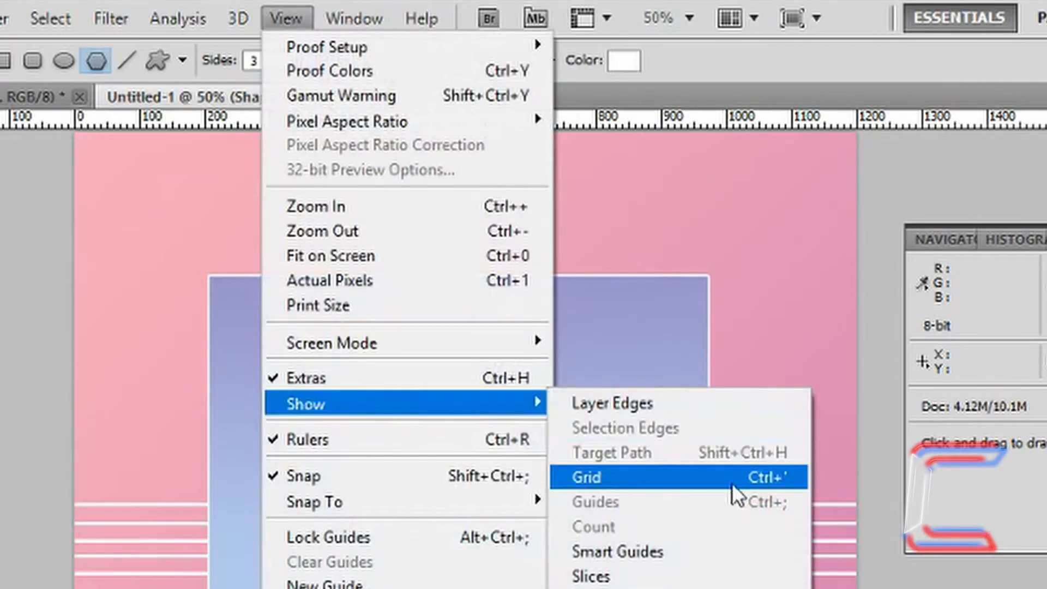
left_click(723, 480)
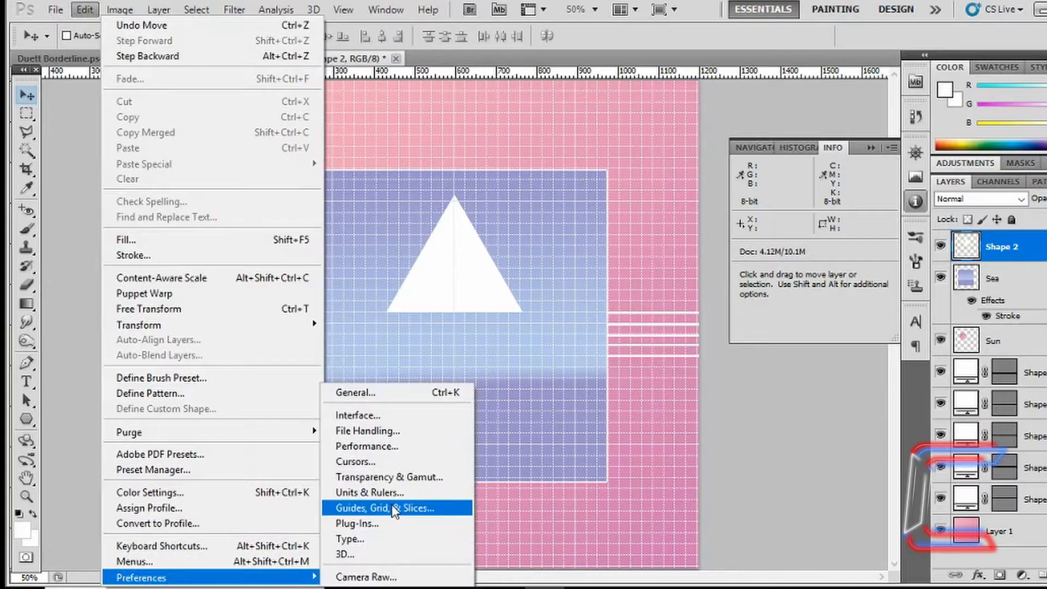
left_click(392, 505)
left_click(413, 240)
left_click(396, 505)
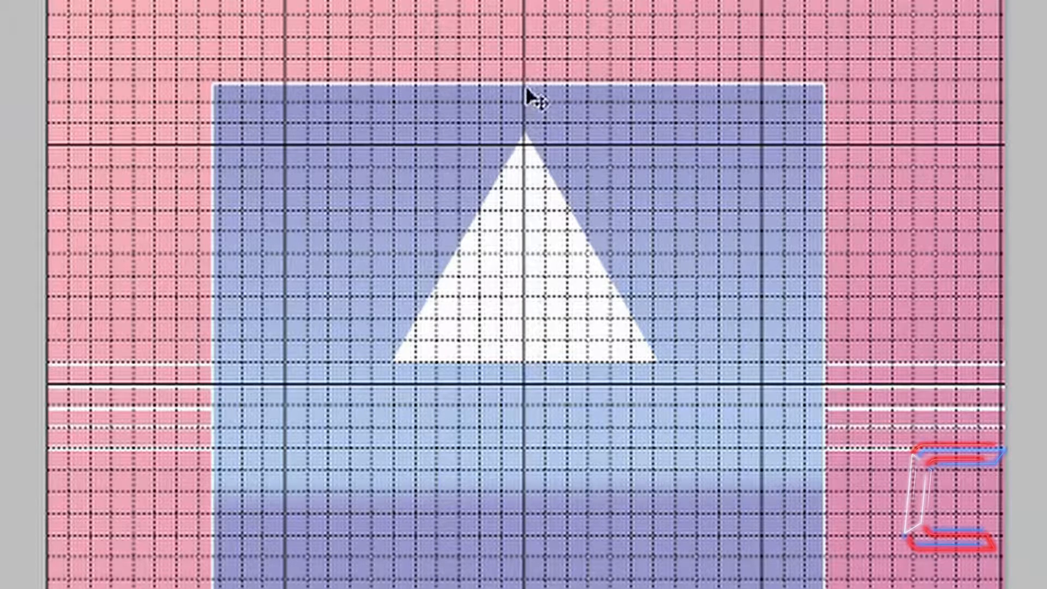
Step: Select the right half of the white triangle along the centre grid line with the Rectangular Marquee, delete it and deselect
left_click(75, 99)
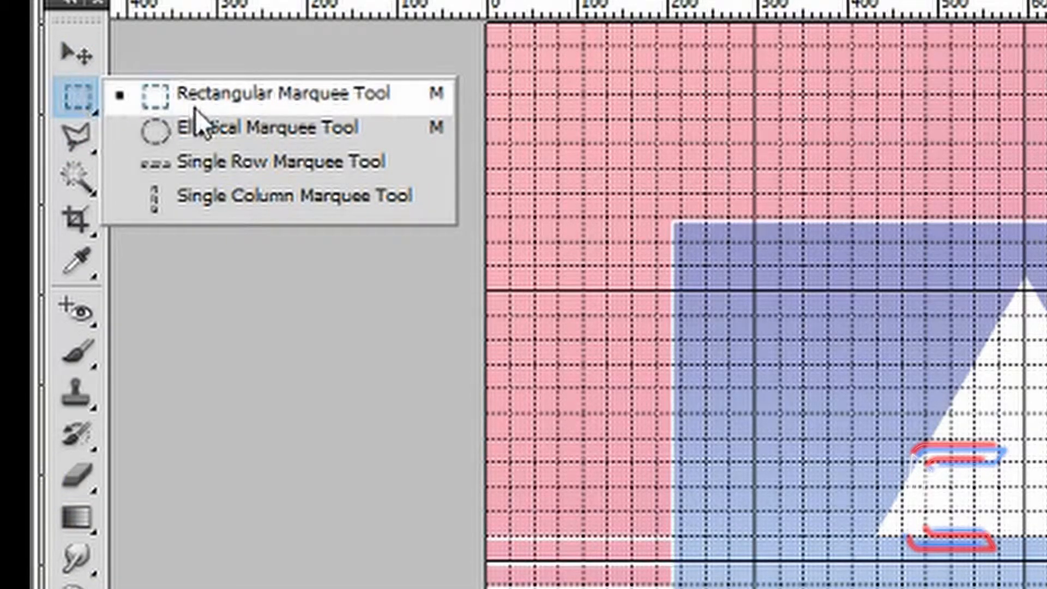
left_click(234, 107)
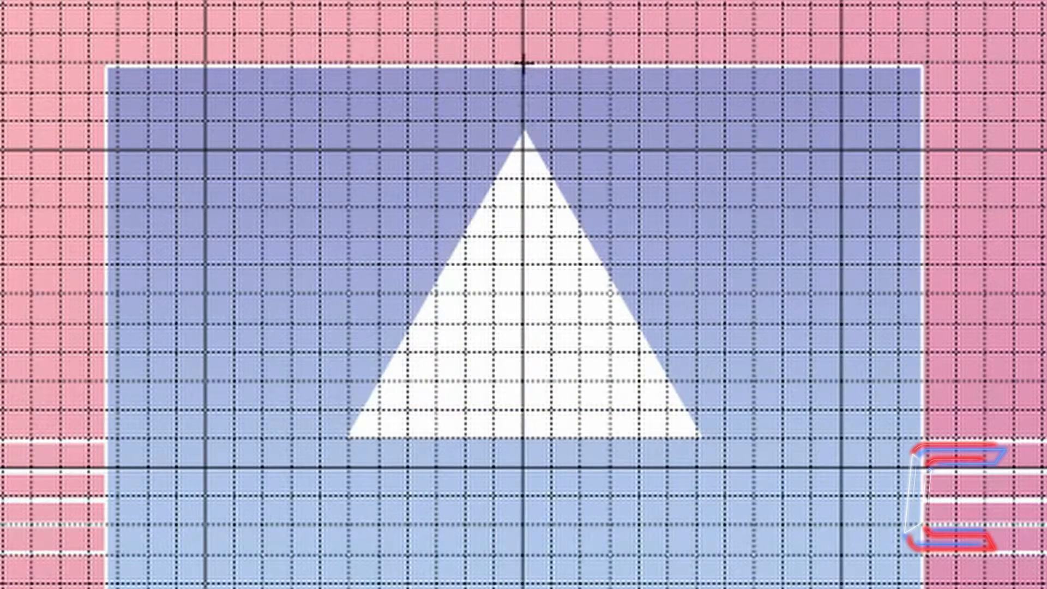
left_click(524, 131)
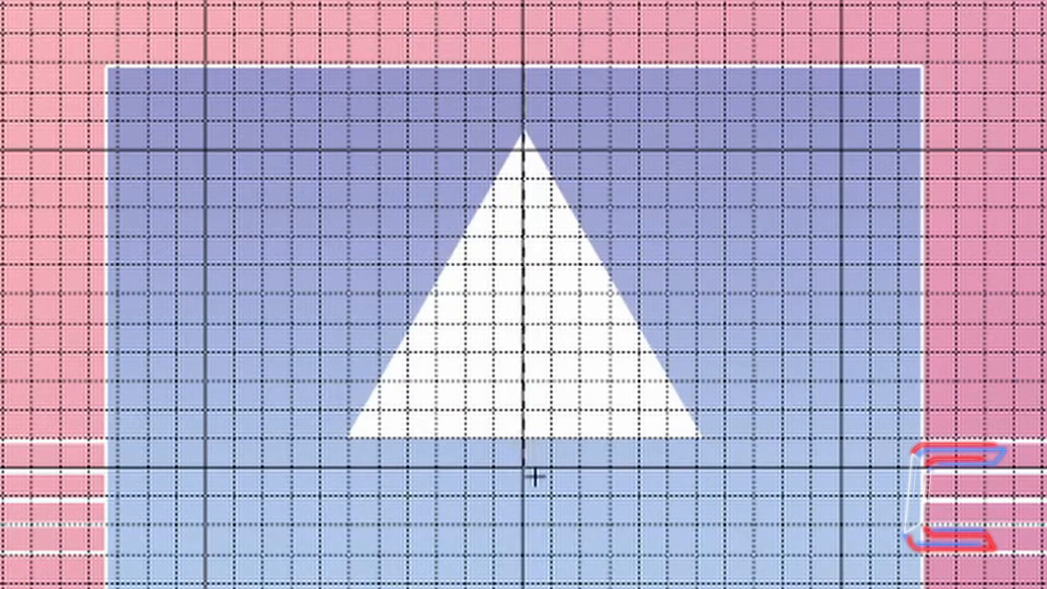
left_click(731, 455)
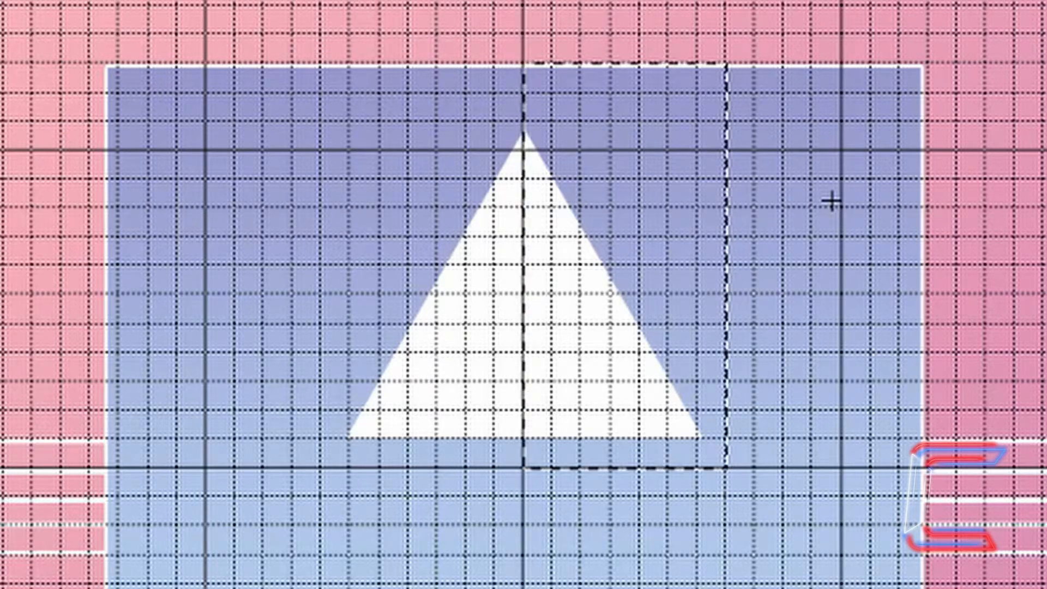
key("Delete")
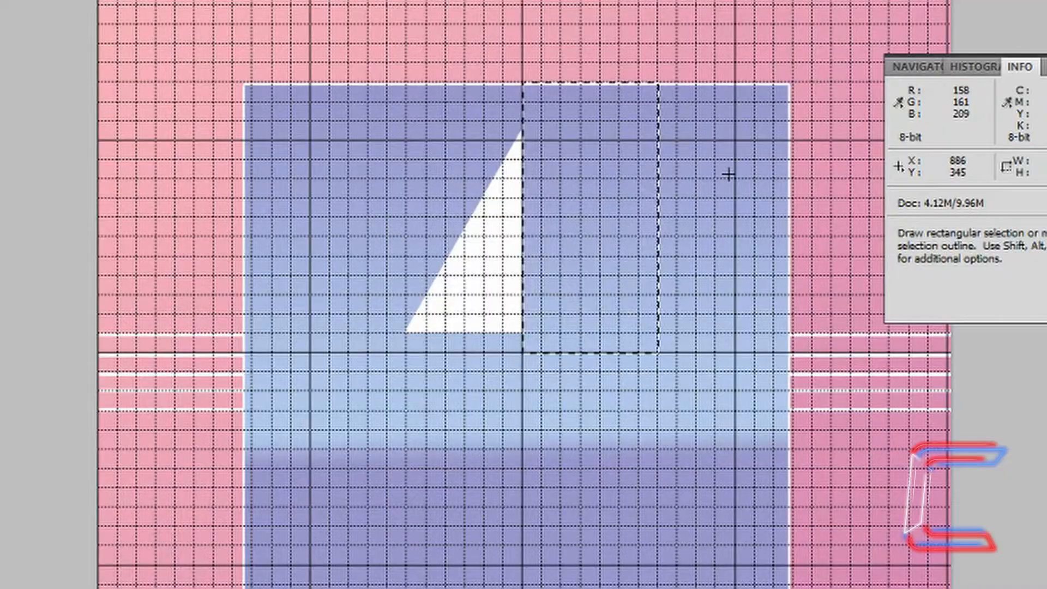
key("ctrl+d")
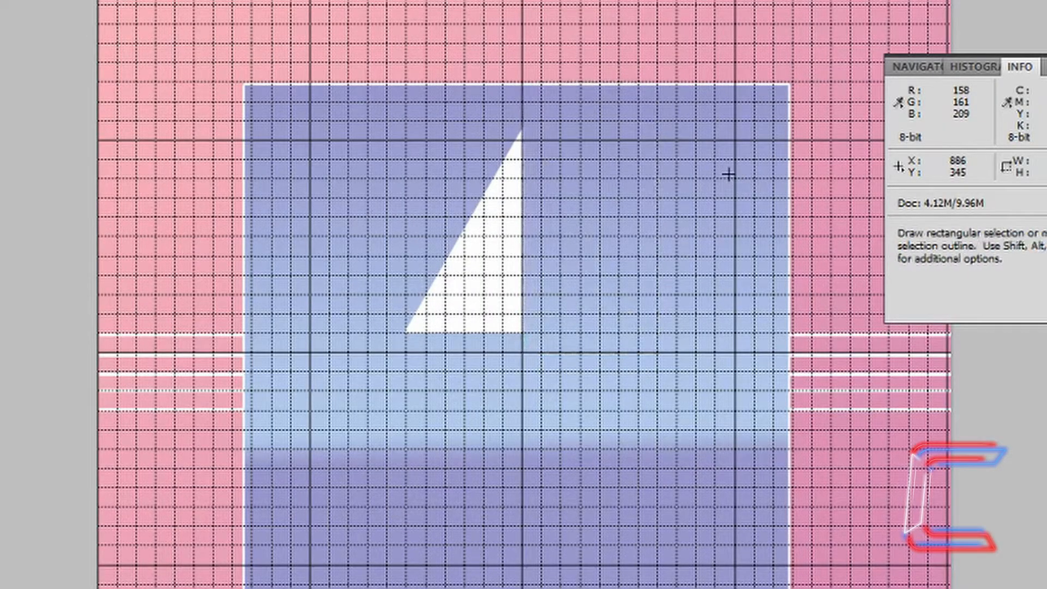
Step: Choose the Paint Bucket tool and set the foreground colour to teal #4abcbd
left_click(280, 266)
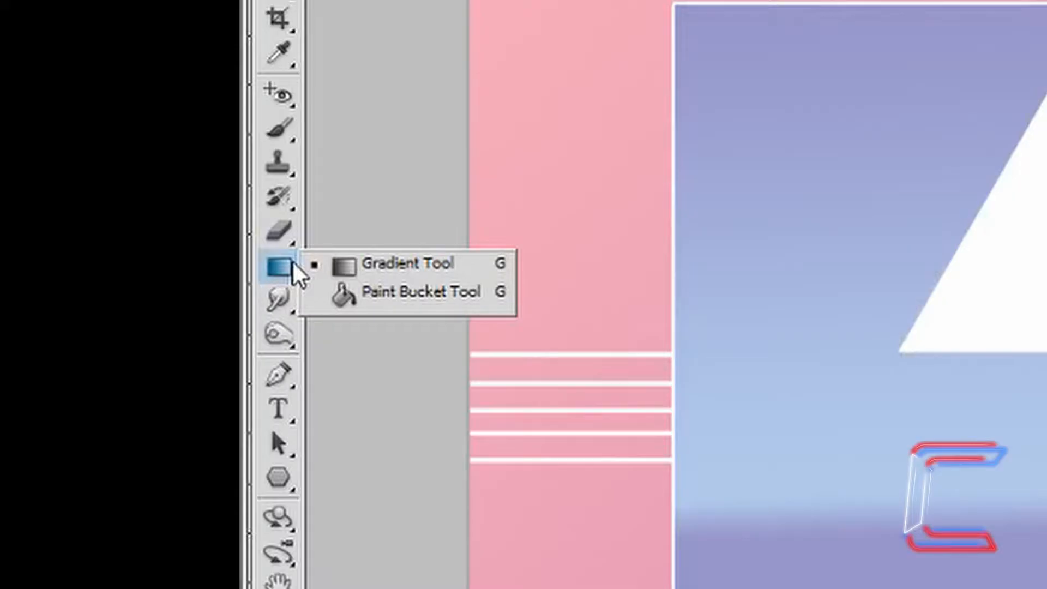
left_click(404, 299)
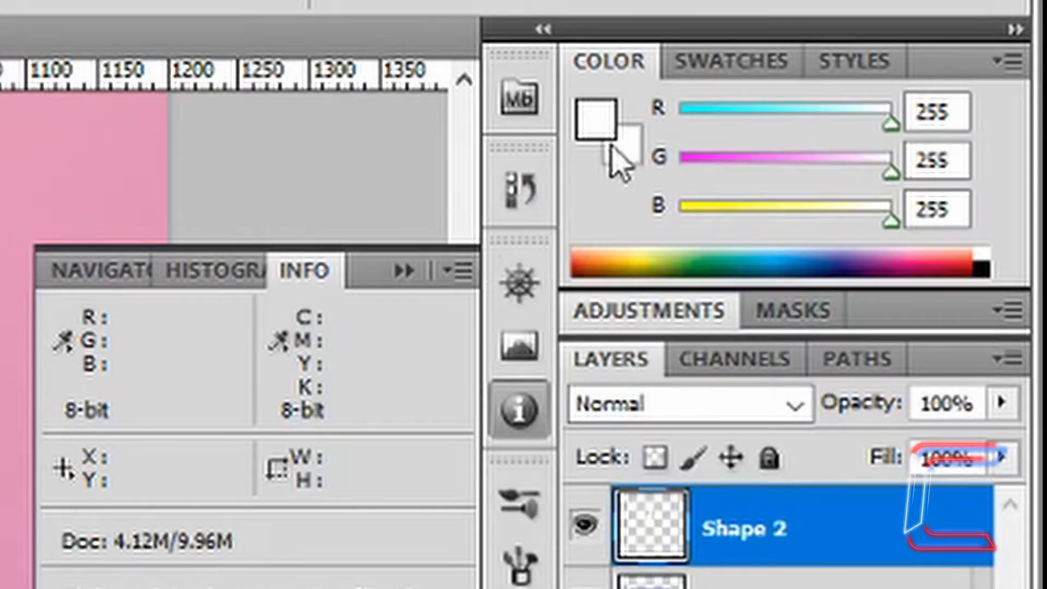
left_click(613, 116)
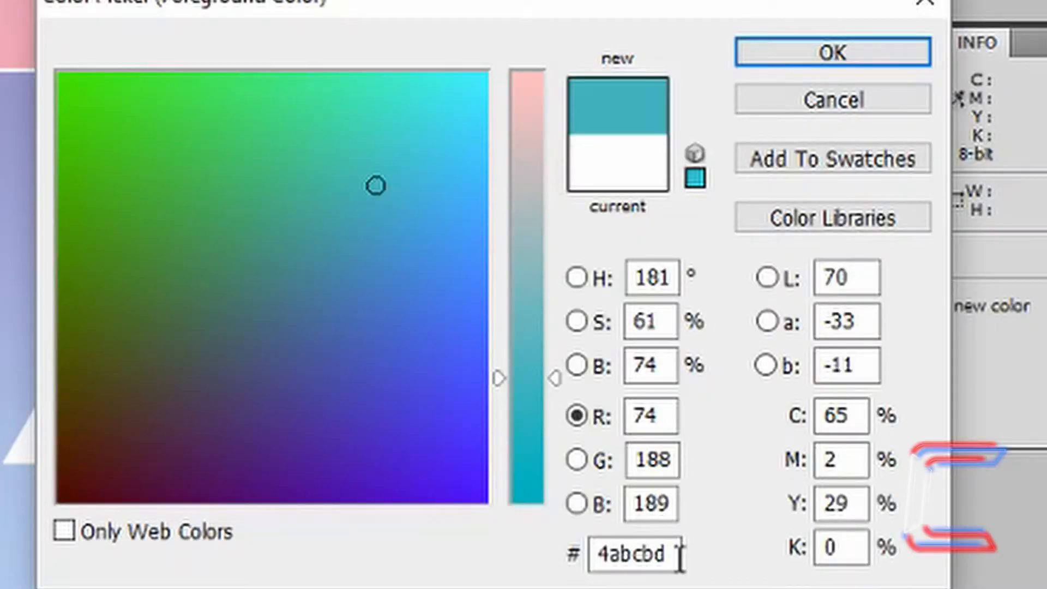
left_click(808, 42)
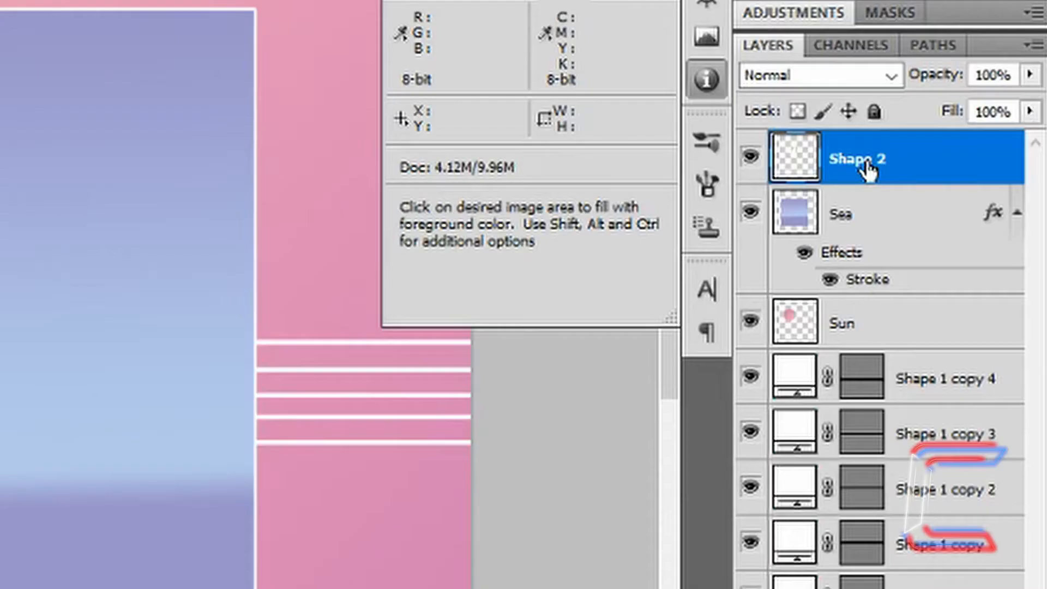
Step: Rename the triangle's Shape 2 layer as Sail
double_click(865, 164)
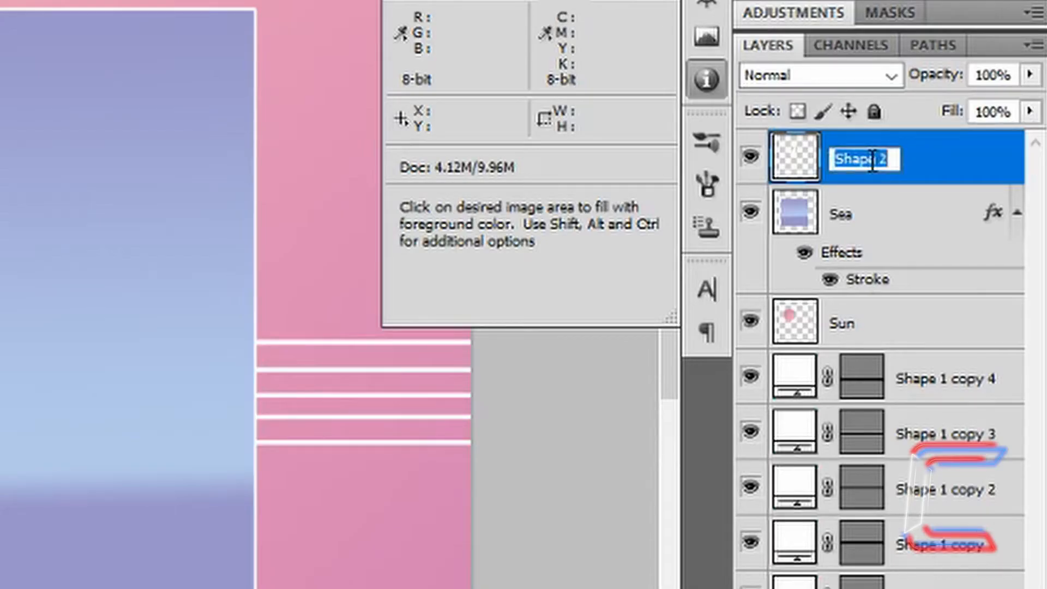
type("Sail")
key("Return")
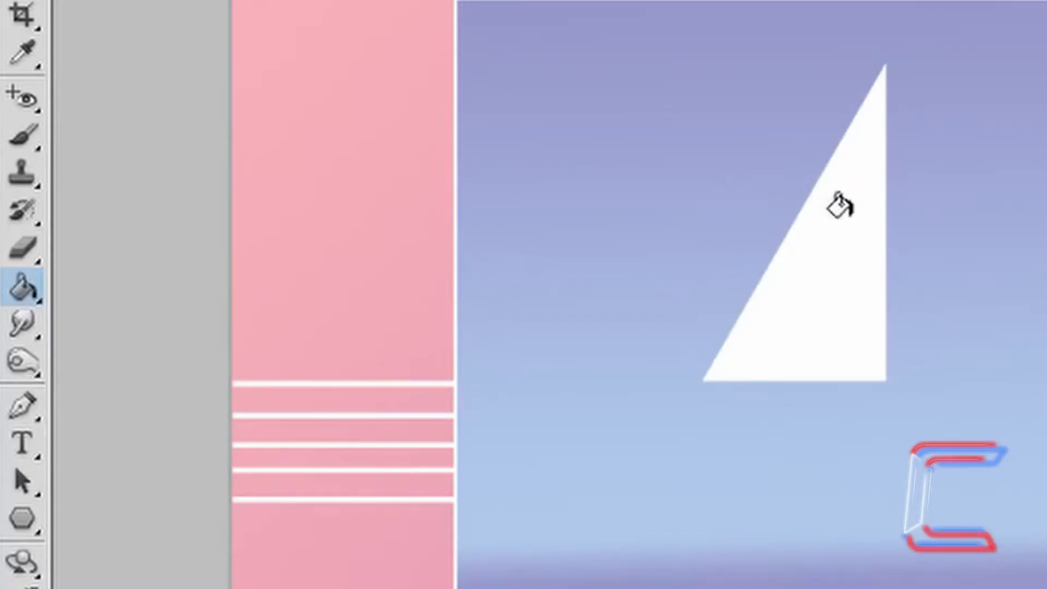
Step: Fill the sail triangle with the teal foreground colour and enlarge it with snapping turned off
left_click(843, 252)
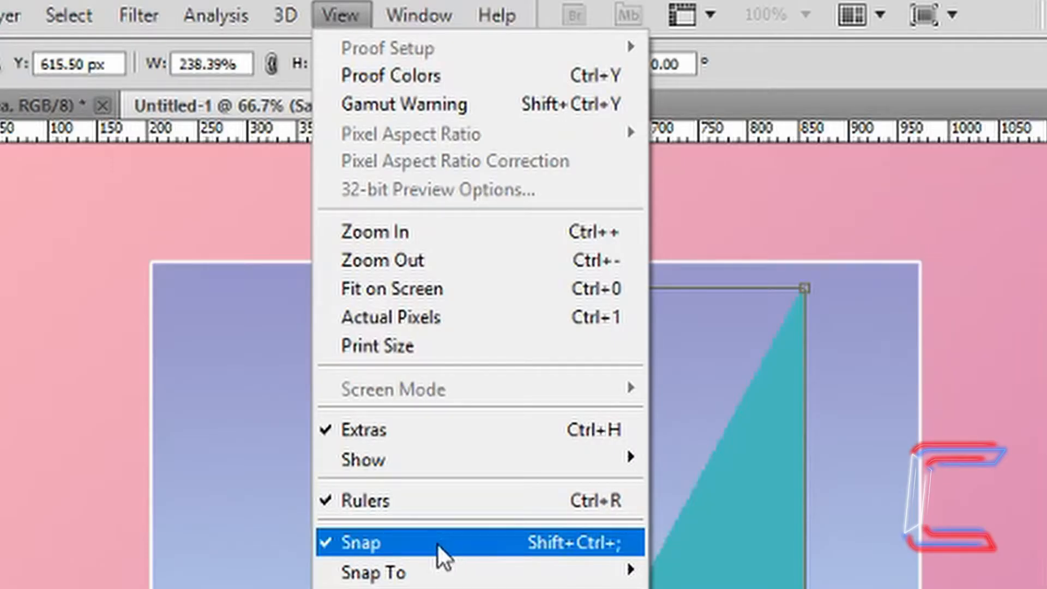
left_click(438, 542)
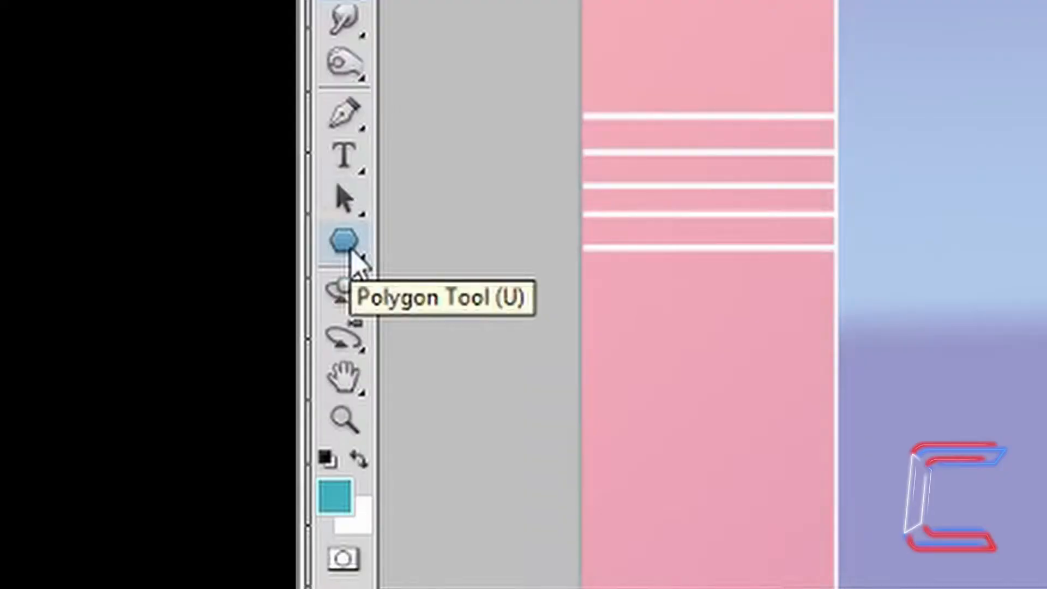
Step: Draw a wide, thin rectangle just beneath the sail with the Rectangle tool and rasterize its layer
left_click(352, 254)
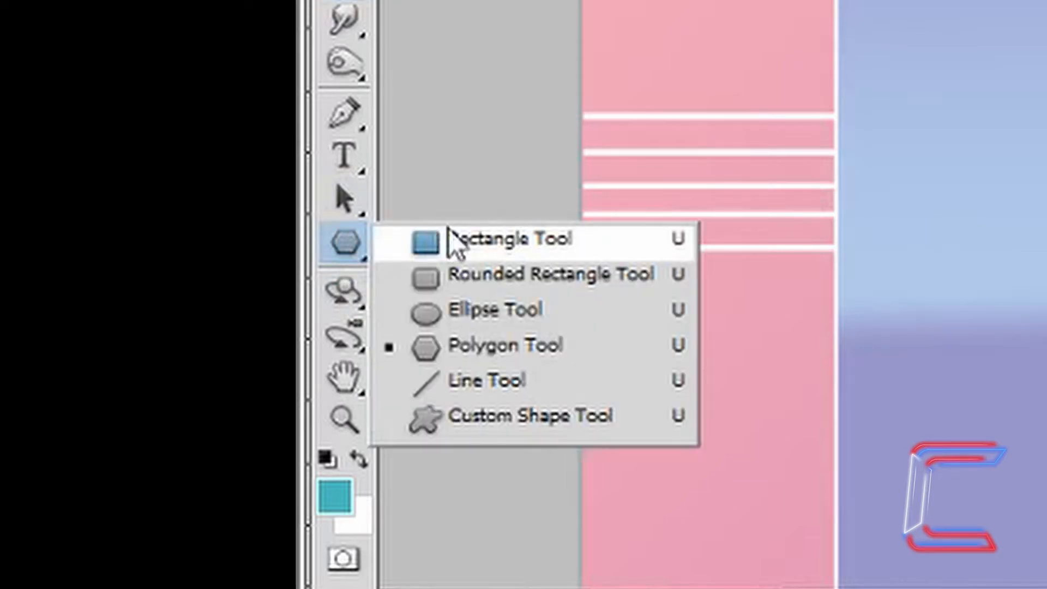
left_click(480, 252)
left_click_drag(299, 319, 722, 360)
left_click_drag(722, 359, 736, 366)
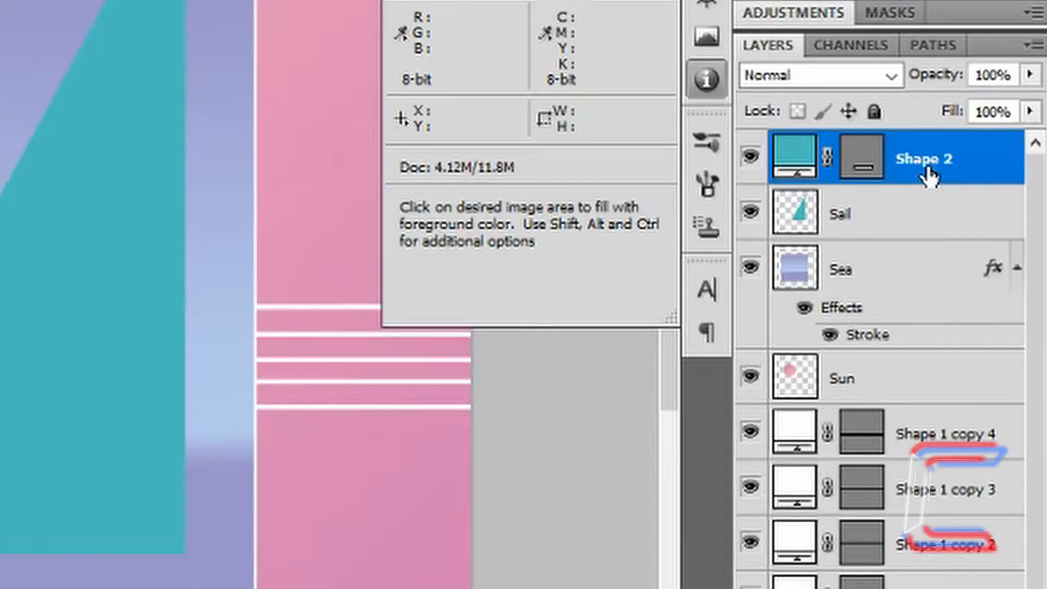
right_click(922, 170)
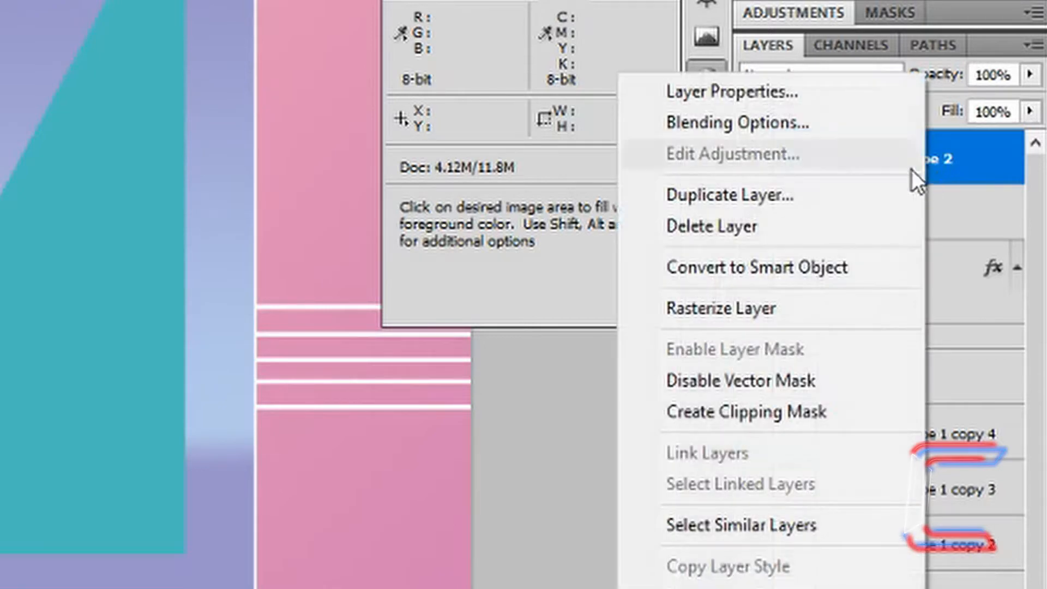
left_click(790, 315)
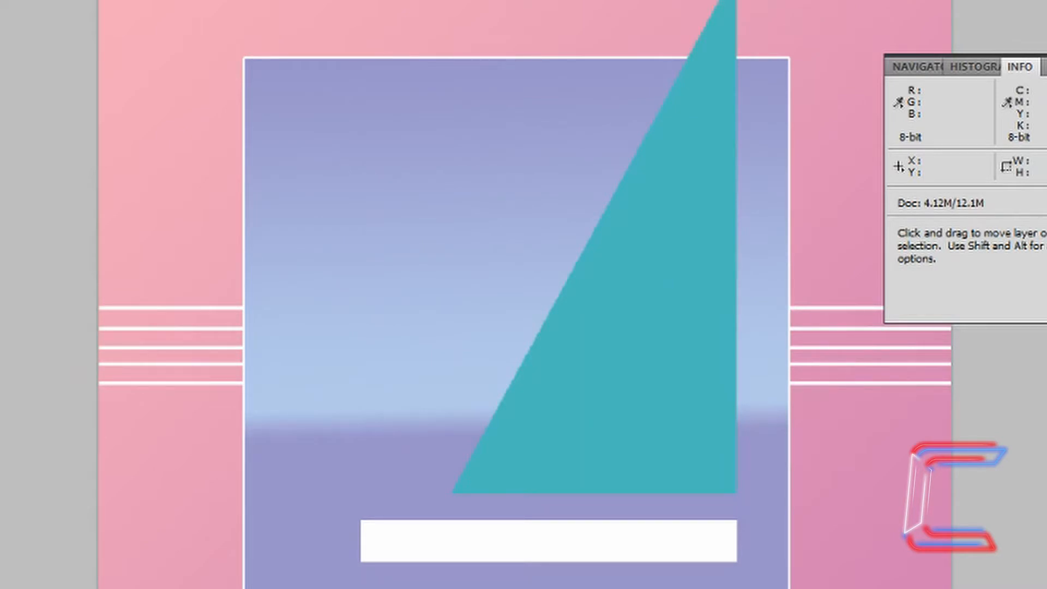
Step: Skew the white boat rectangle by pulling its lower-right corner slightly downward
key("ctrl+t")
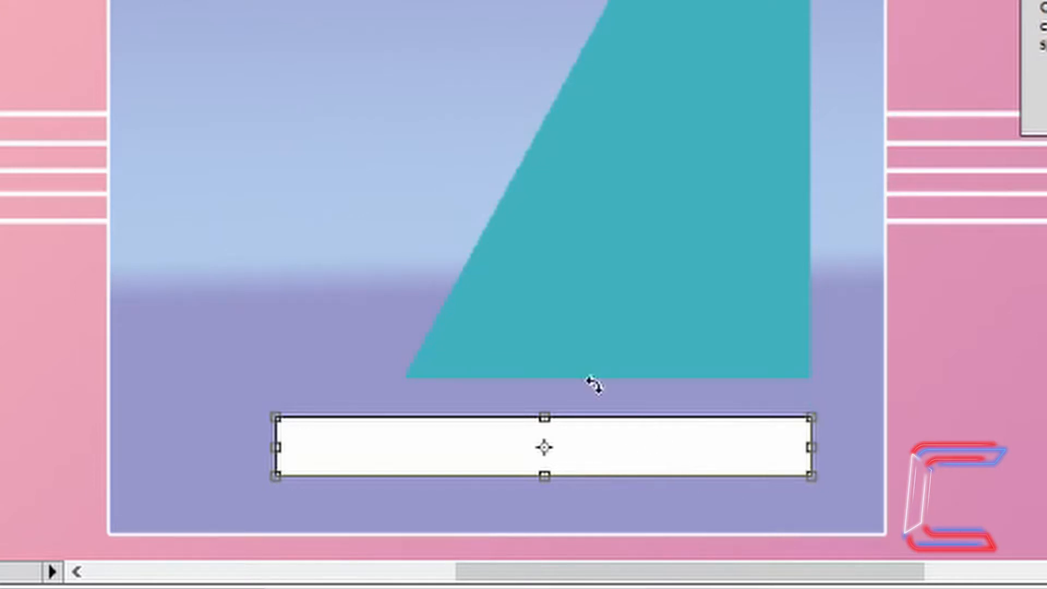
key("ctrl+apostrophe")
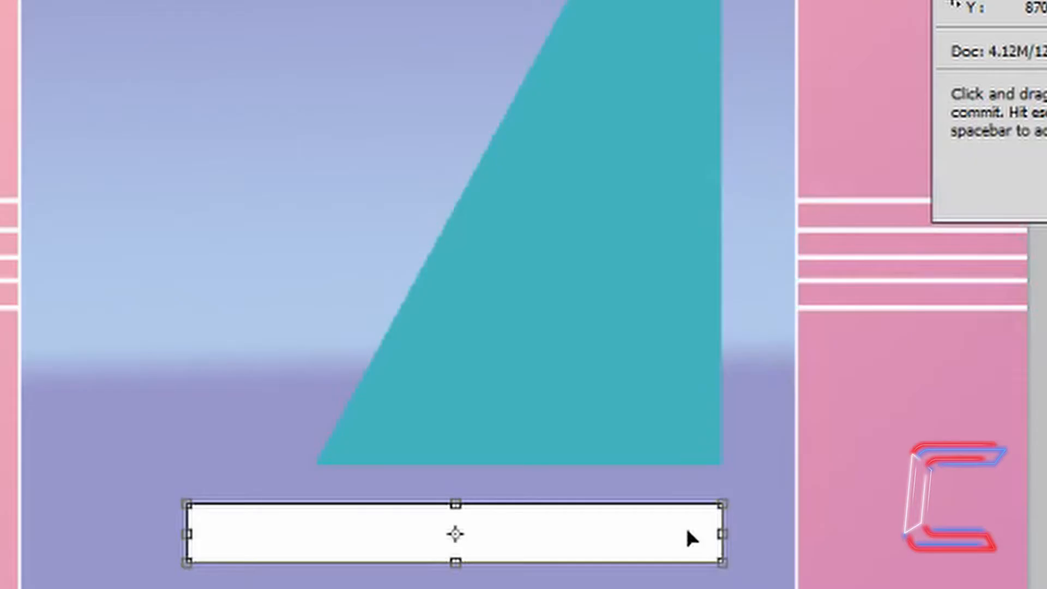
right_click(687, 530)
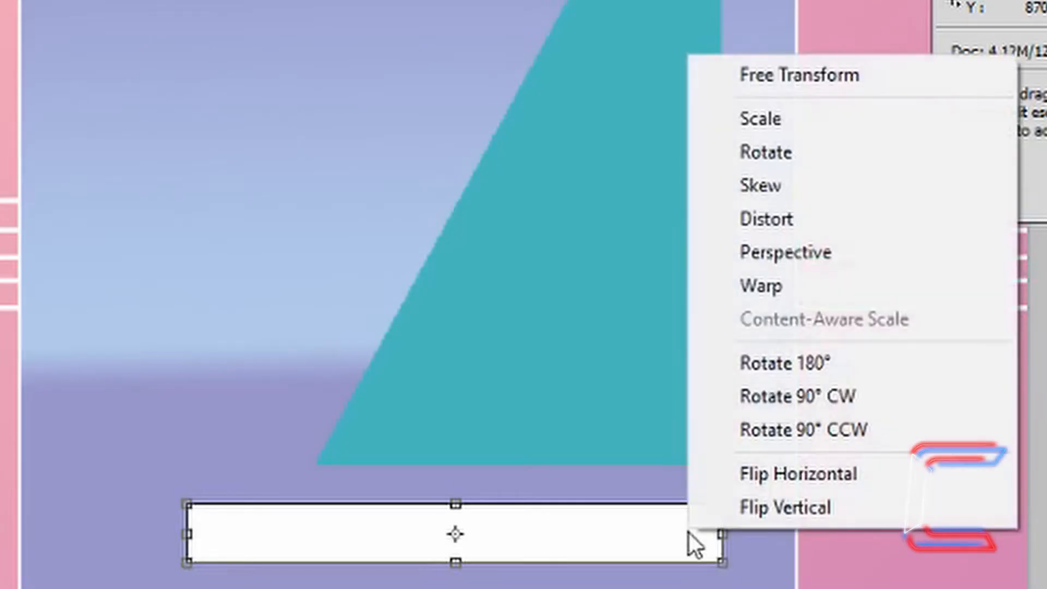
left_click(803, 192)
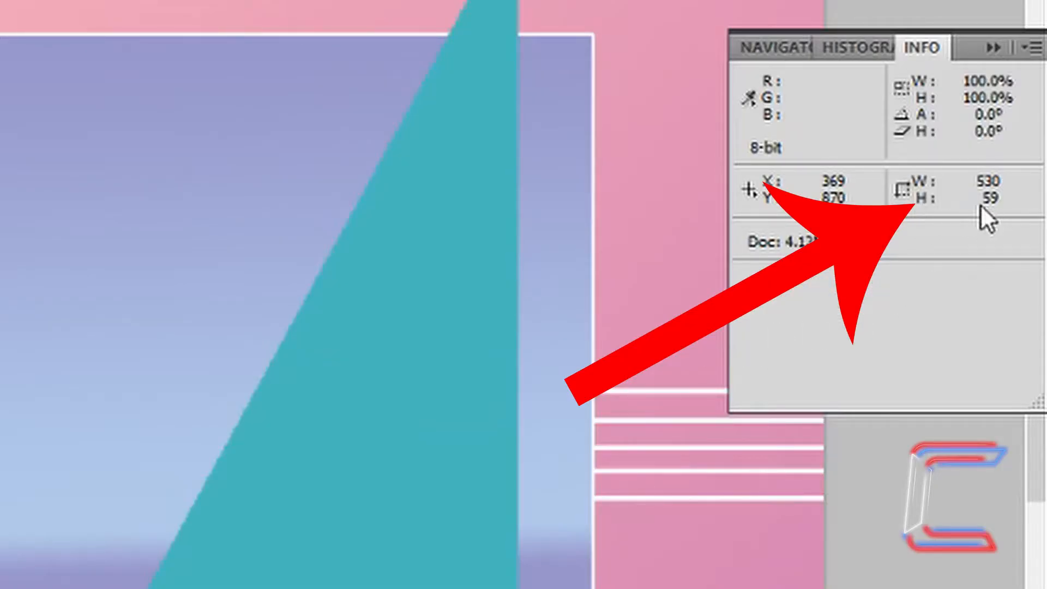
left_click_drag(812, 476, 814, 496)
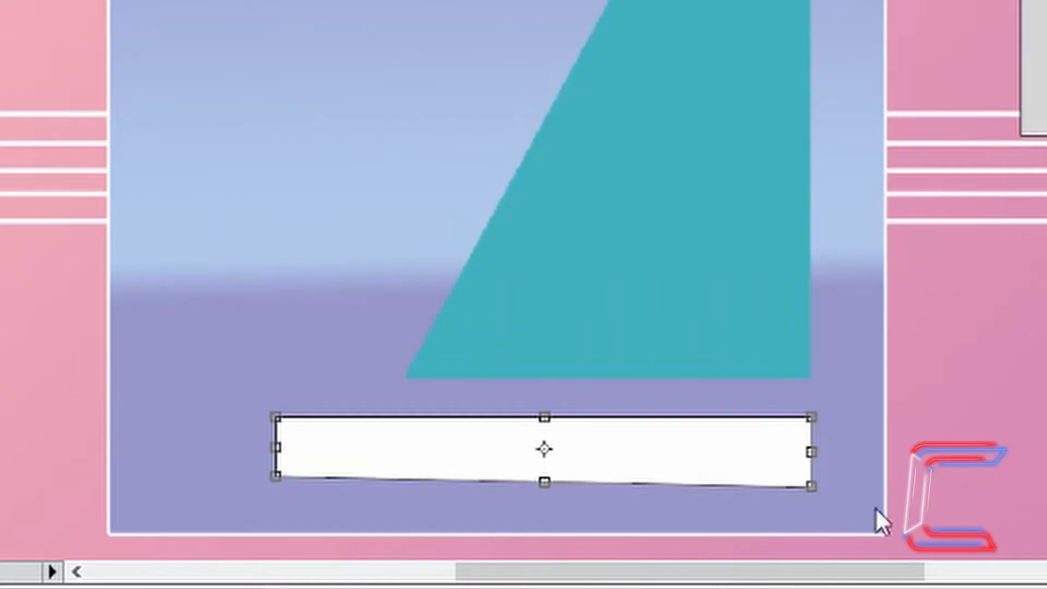
Step: Warp the boat by moving its lower-right corner one grid square inward to curve the bow, and leave the grid hidden
right_click(772, 464)
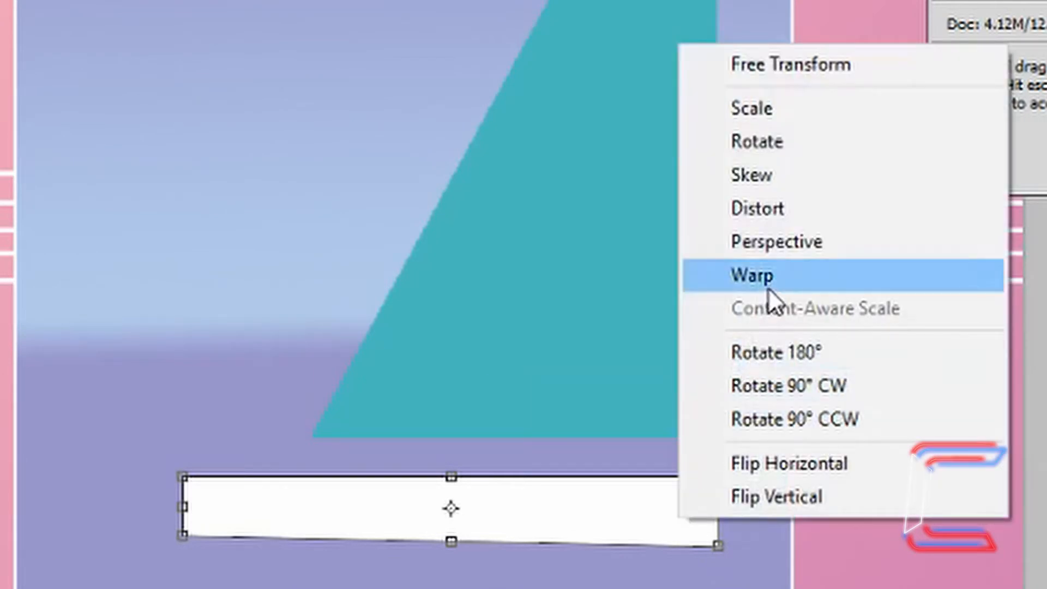
left_click(768, 283)
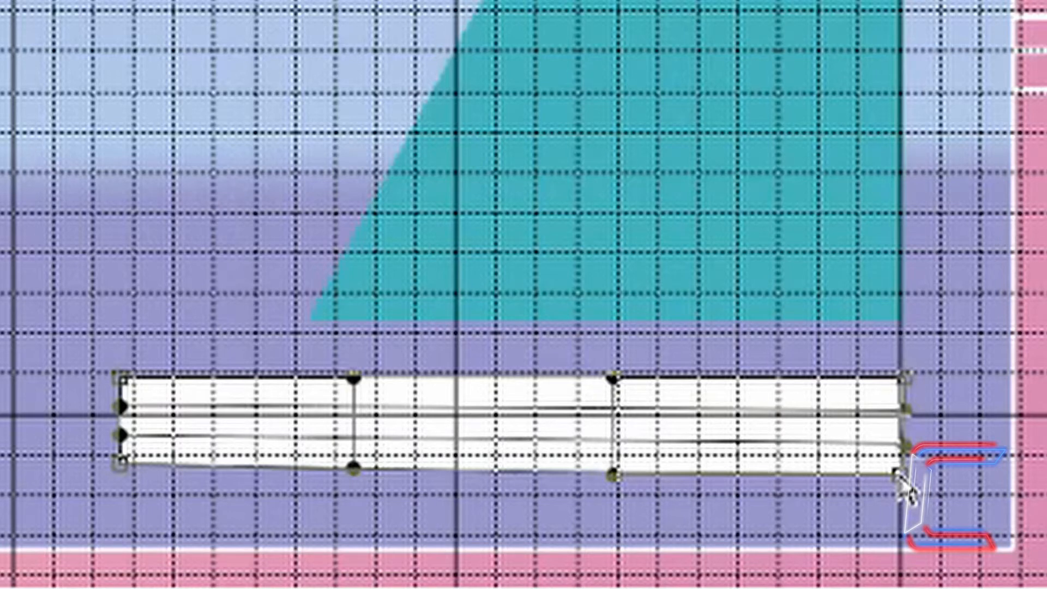
left_click_drag(898, 473, 858, 475)
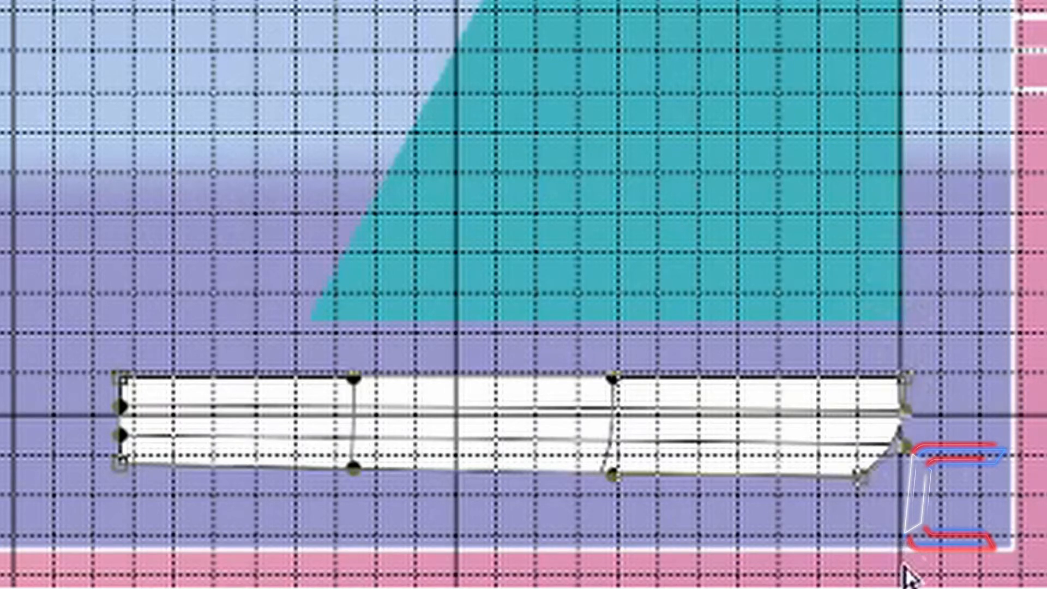
key("ctrl+apostrophe")
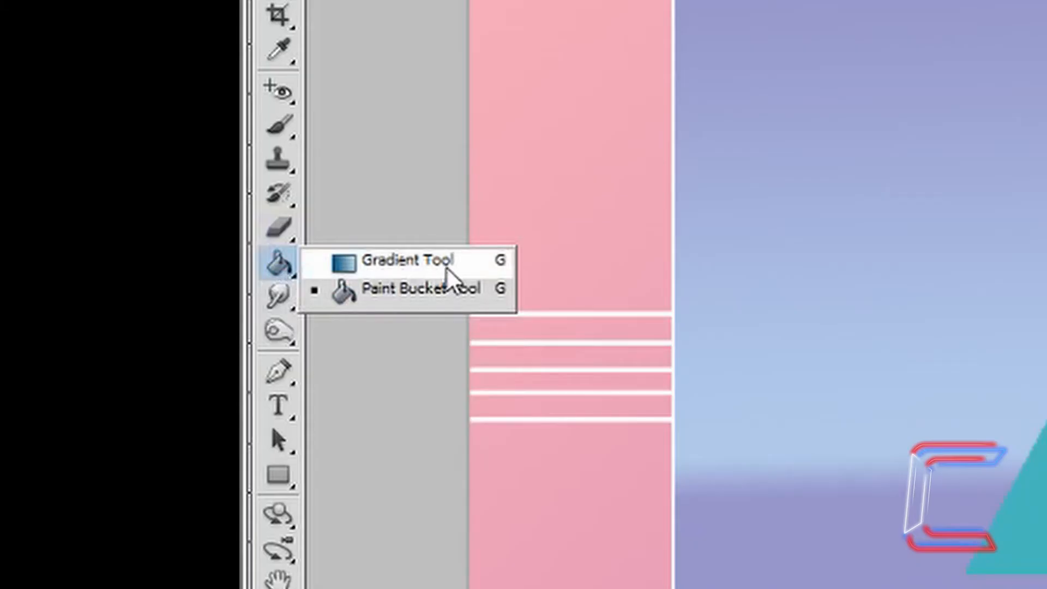
Step: Set up a custom solid gradient from white ffffff to light blue b5cae9, with the blue stop at 80% location
left_click(446, 266)
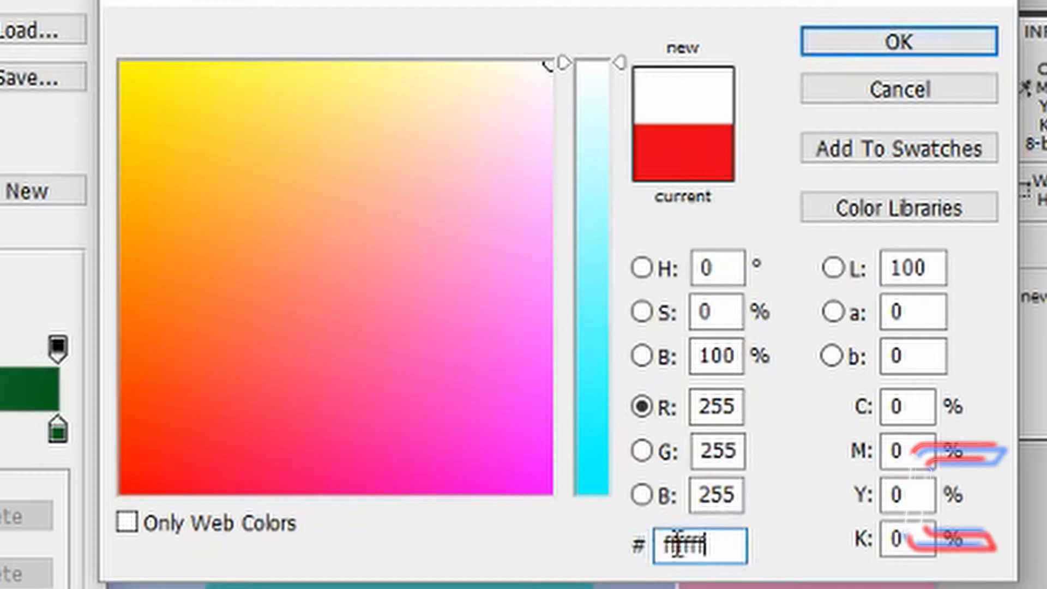
left_click(853, 48)
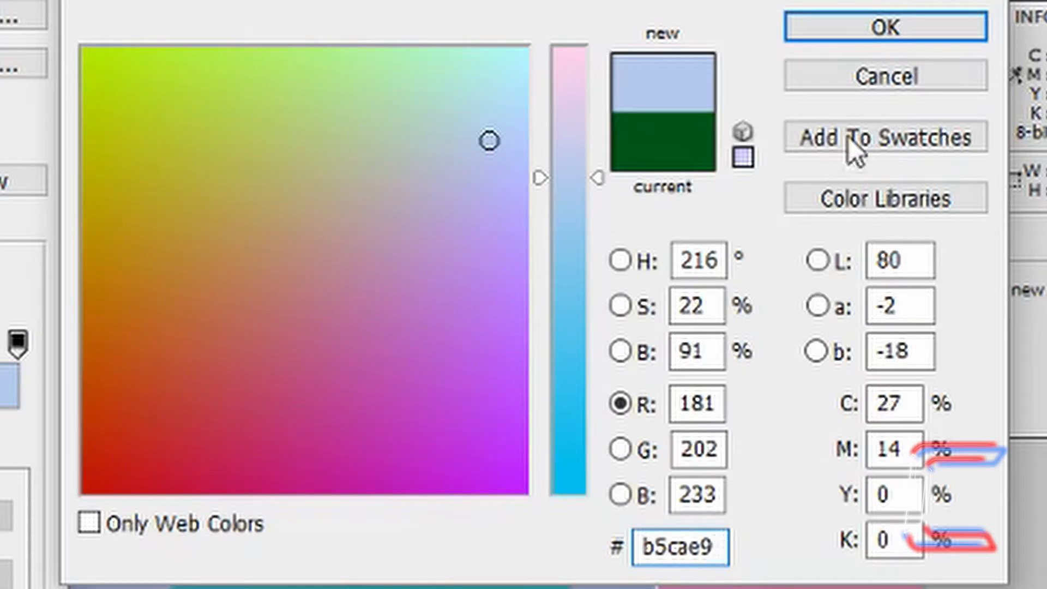
key("Return")
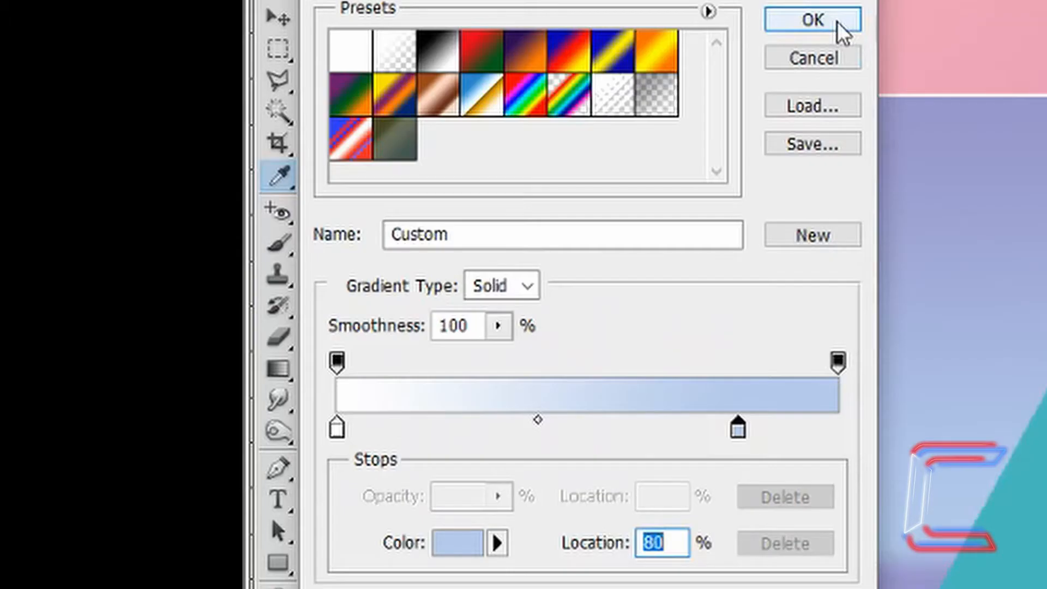
left_click(836, 21)
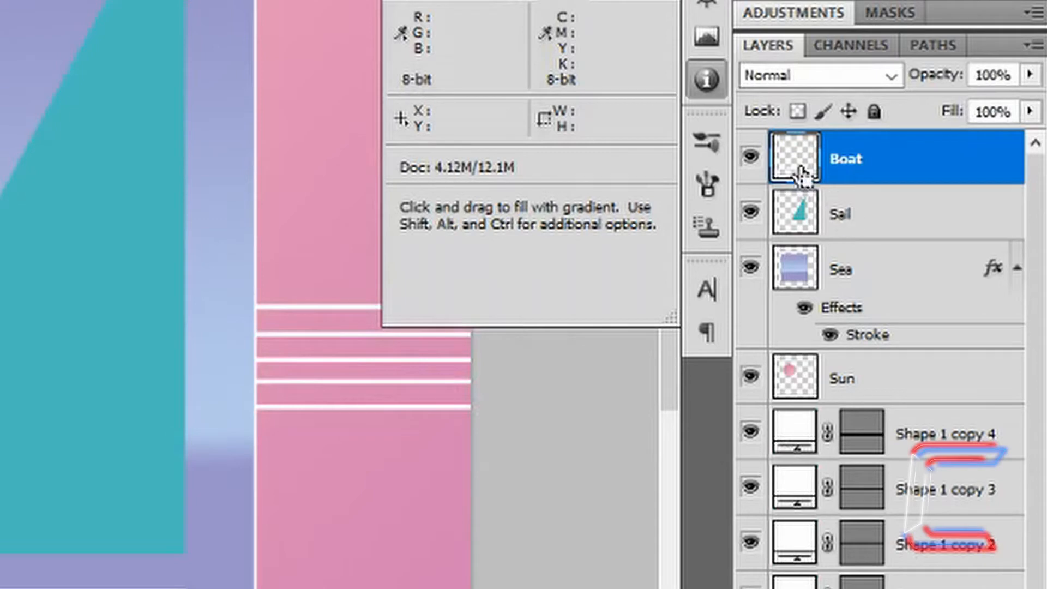
Step: Load the Boat layer's outline as a selection and fill it with a straight horizontal gradient, white at the stern and blue at the bow
left_click(788, 163, "ctrl")
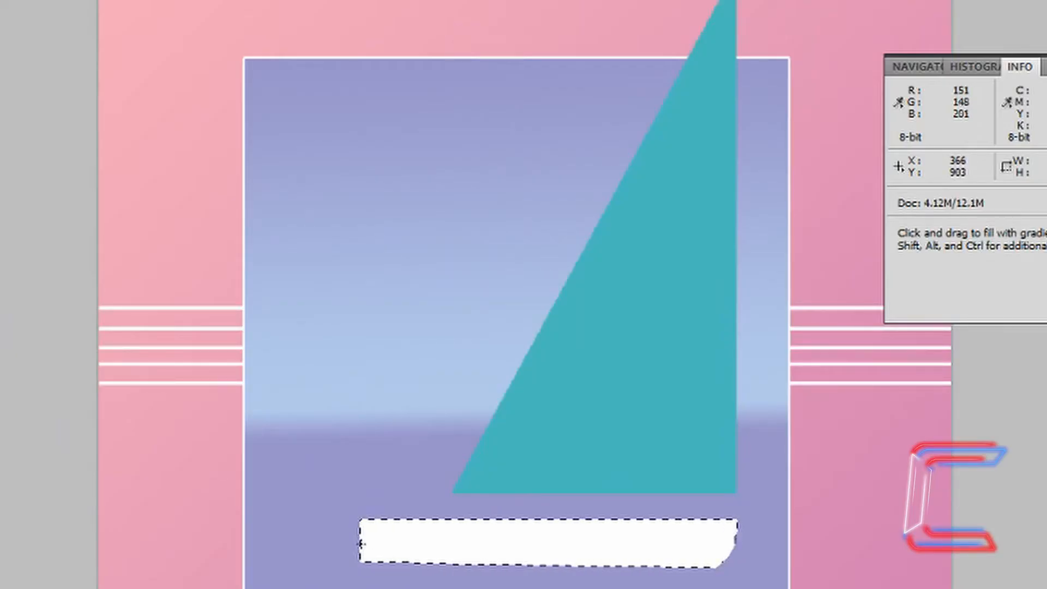
key("shift")
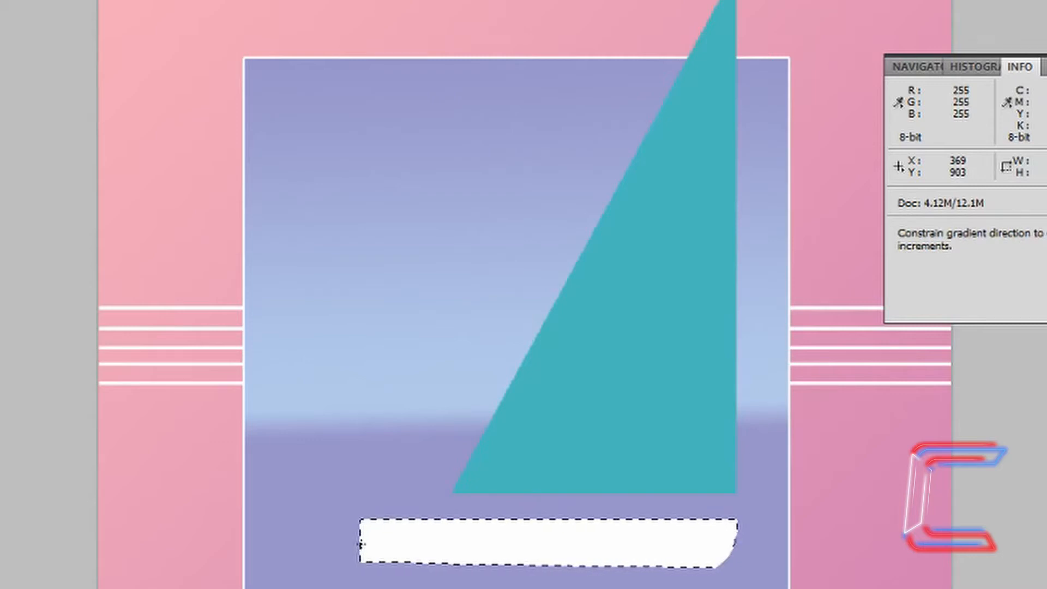
mouse_move(360, 540)
left_mouse_down()
mouse_move(773, 540)
mouse_move(734, 543)
left_mouse_up()
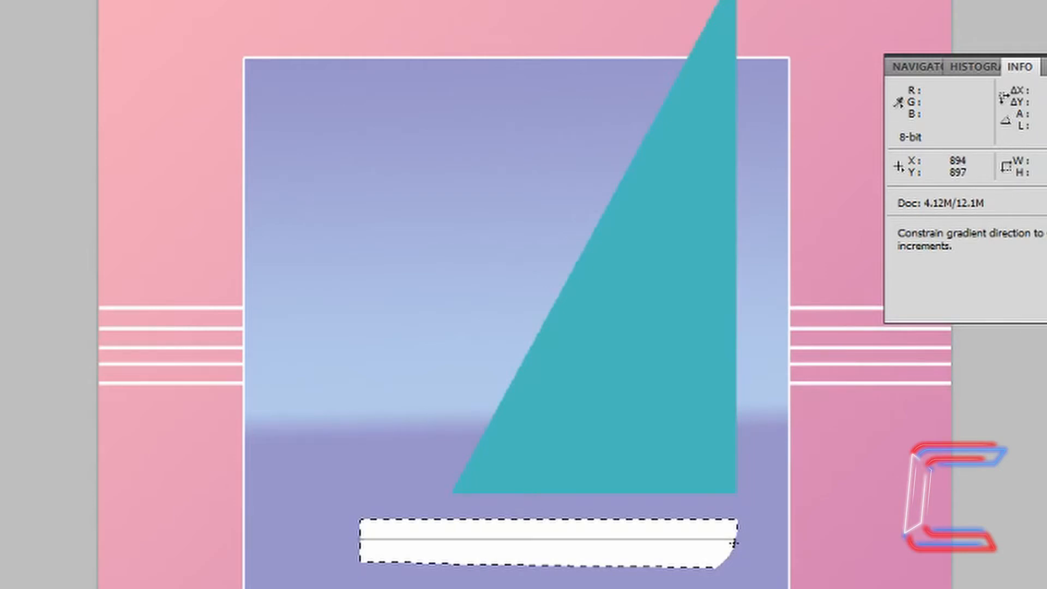
left_click_drag(734, 541, 734, 543)
key("v")
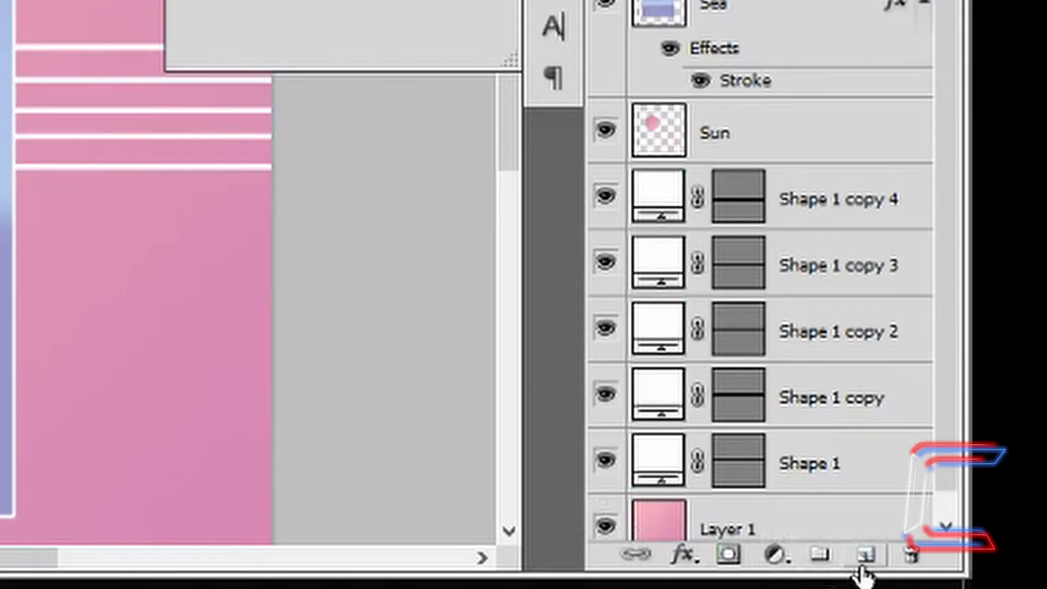
Step: Add a new layer named Splash above Boat and choose a rough, ragged-edged brush tip at size 19
left_click(867, 555)
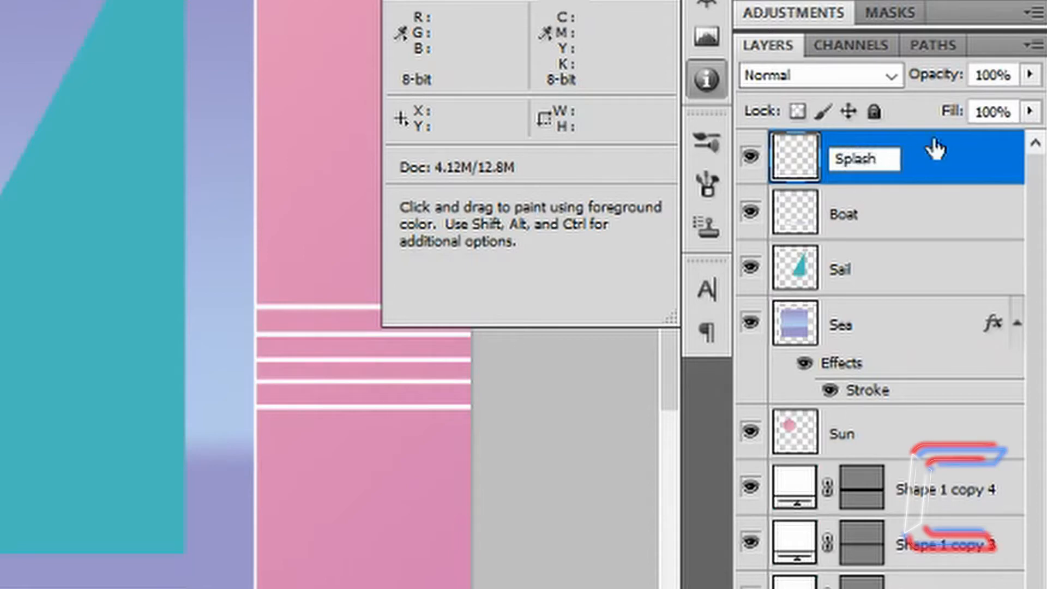
key("Return")
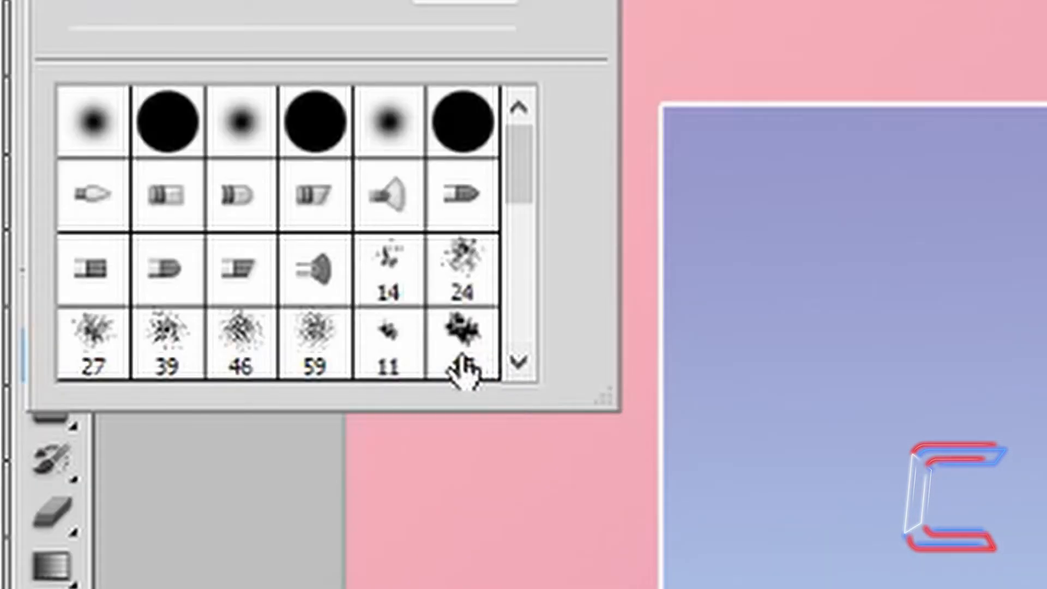
left_click(463, 371)
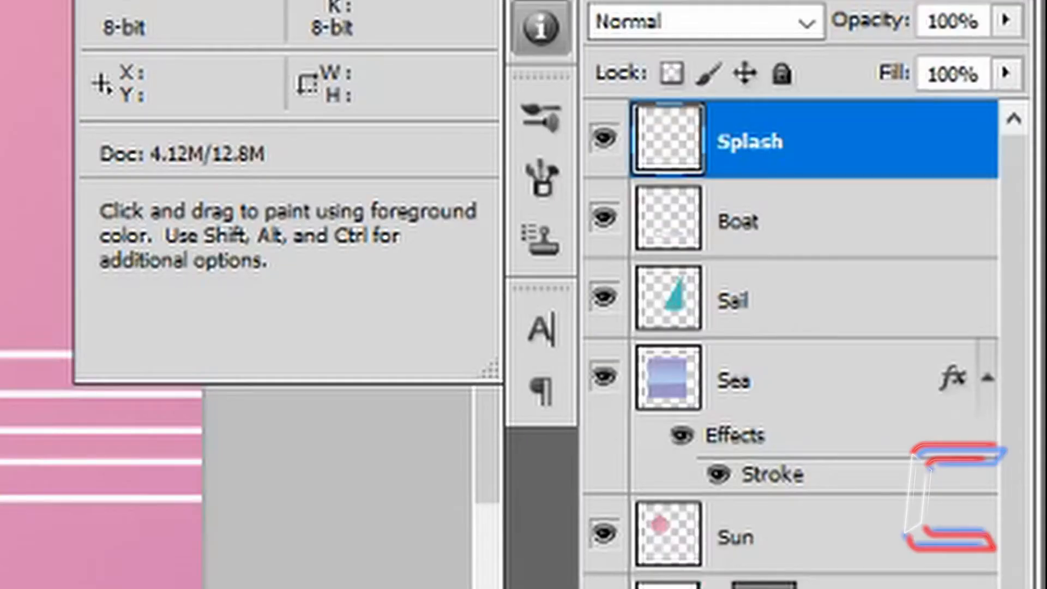
left_click(557, 124)
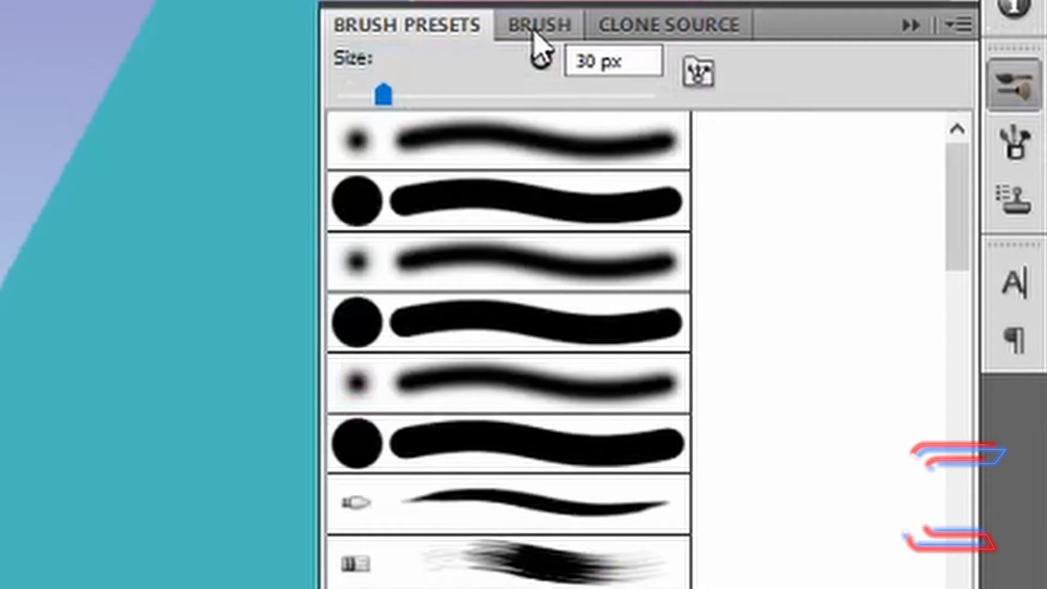
left_click(1028, 148)
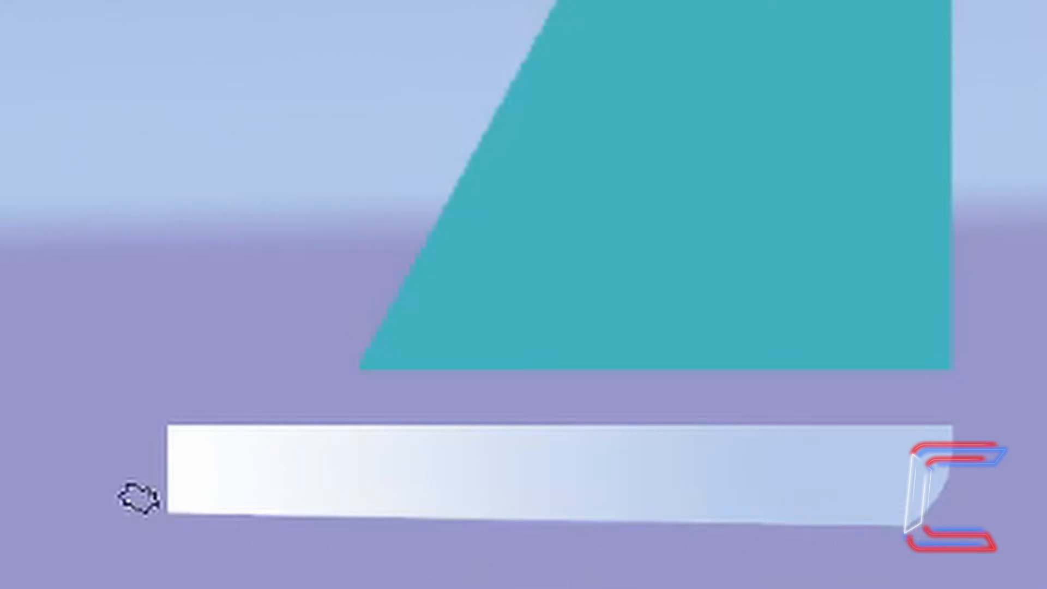
Step: Paint white foam along the underside of the boat, with a few scattered dabs trailing behind the stern
left_click_drag(895, 523, 137, 507)
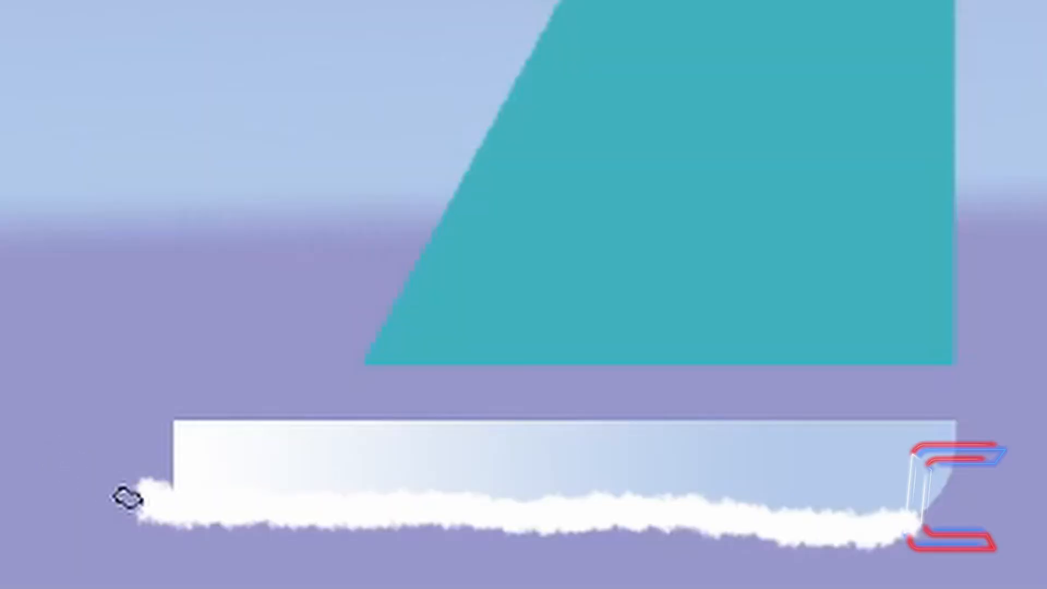
mouse_move(127, 498)
left_mouse_down()
mouse_move(114, 516)
mouse_move(91, 503)
mouse_move(33, 503)
mouse_move(39, 500)
left_mouse_up()
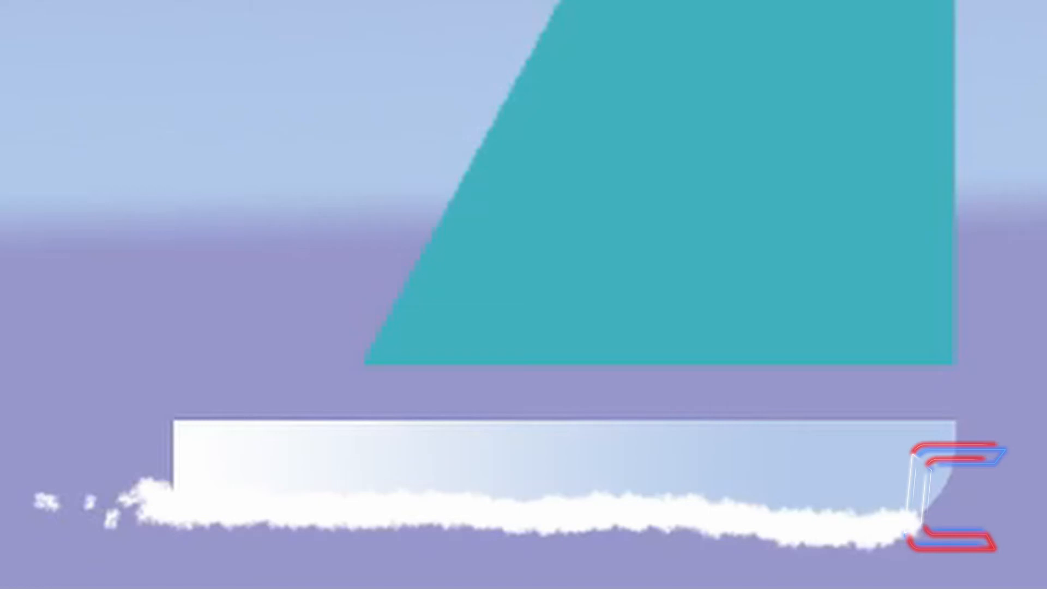
left_click_drag(42, 510, 11, 502)
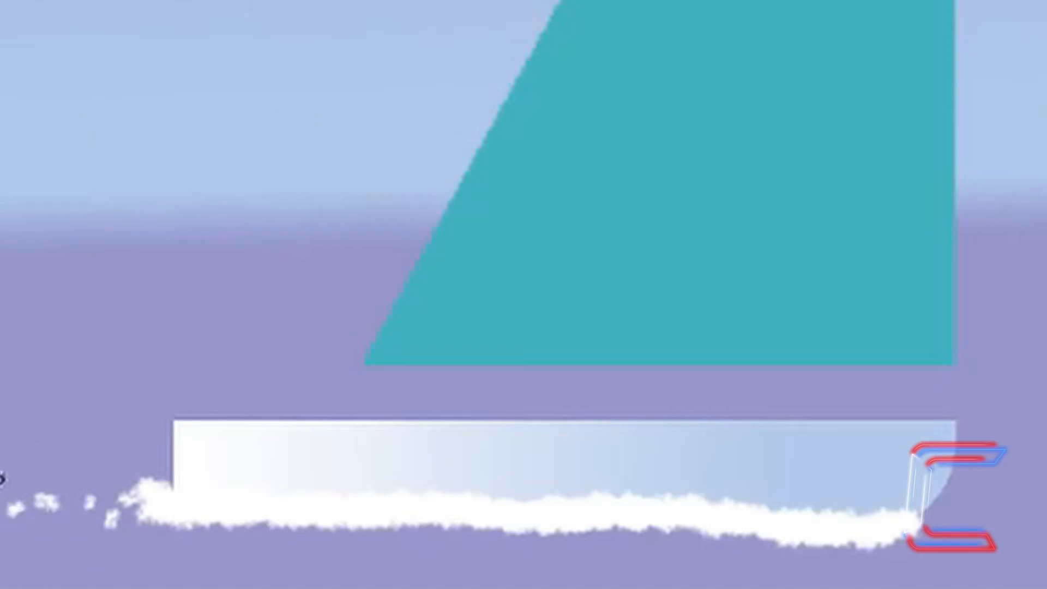
Step: Apply the Wind filter to the Splash layer with the Wind method and direction From the Right
left_click(259, 15)
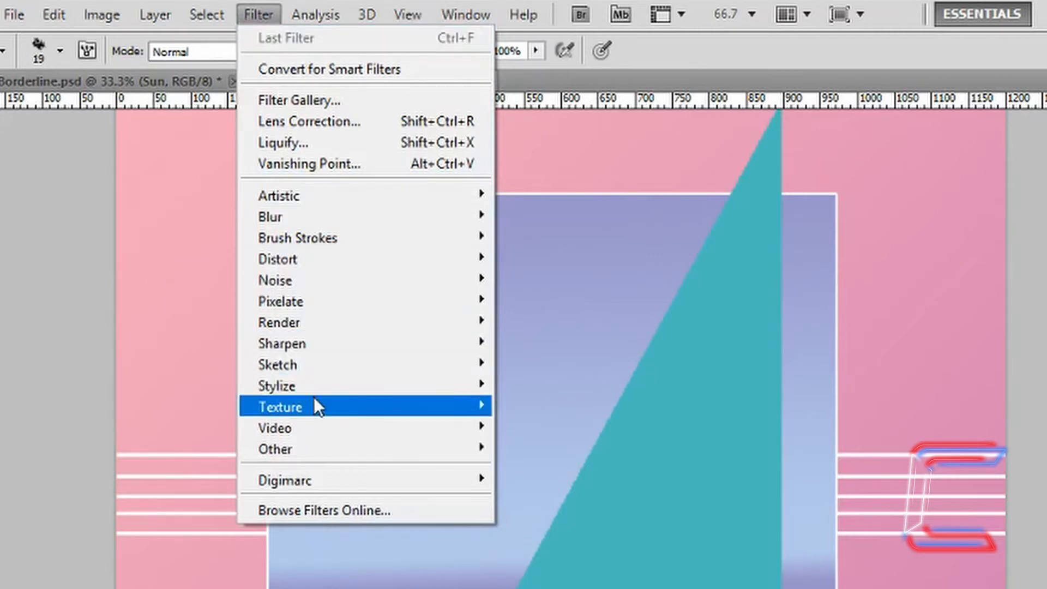
mouse_move(448, 390)
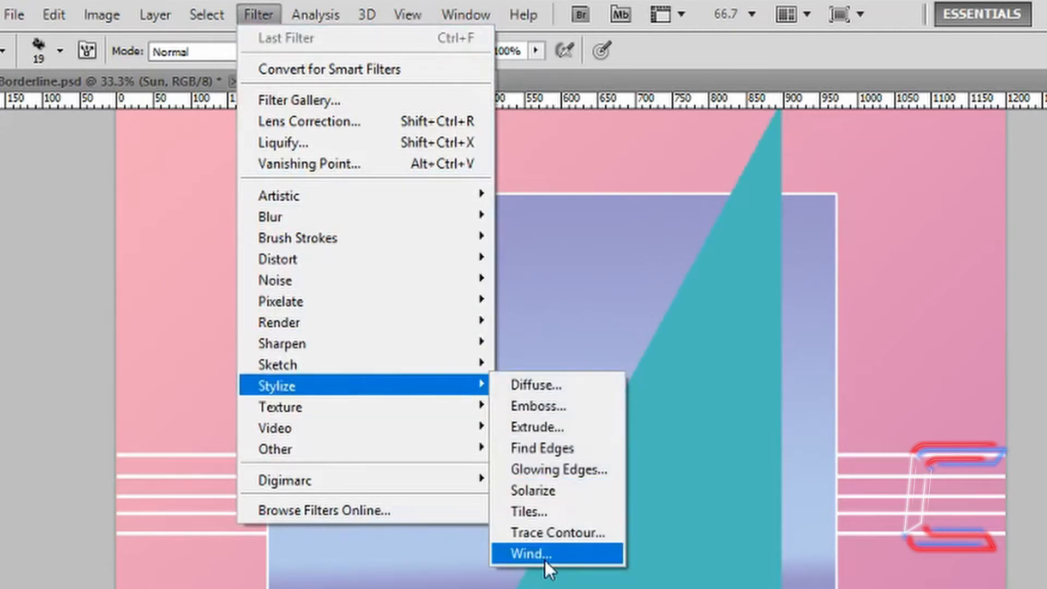
left_click(544, 559)
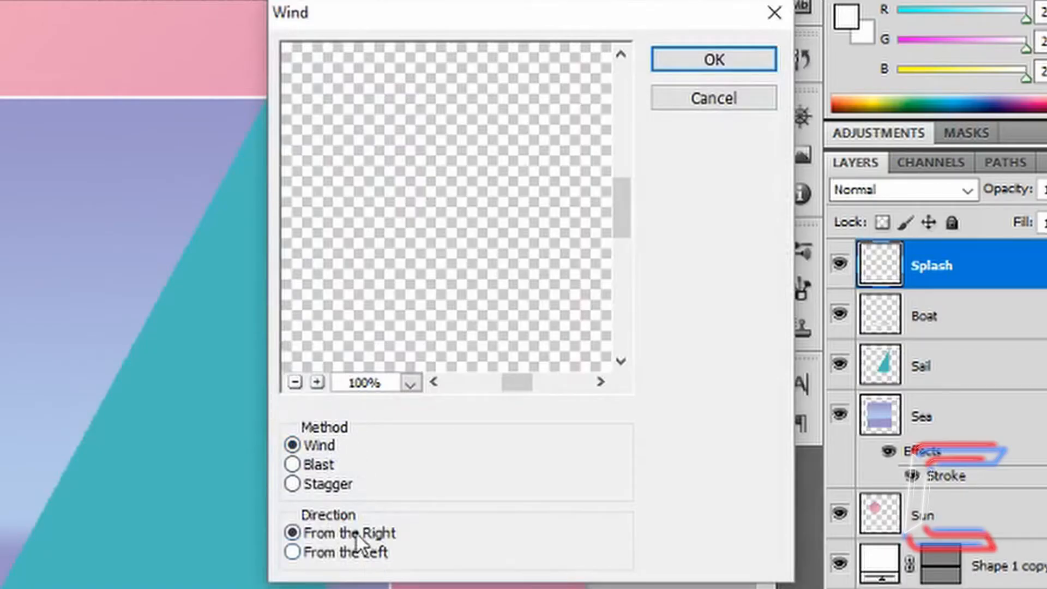
left_click(725, 57)
Step: Apply a Gaussian Blur with a radius of 2.0 pixels to the Splash layer
left_click(202, 14)
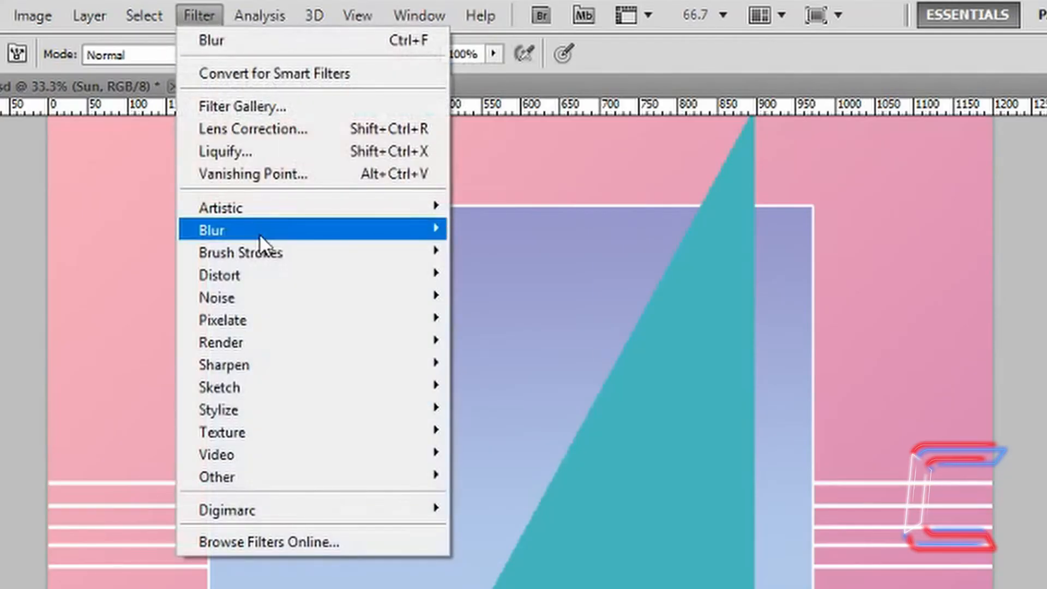
mouse_move(264, 234)
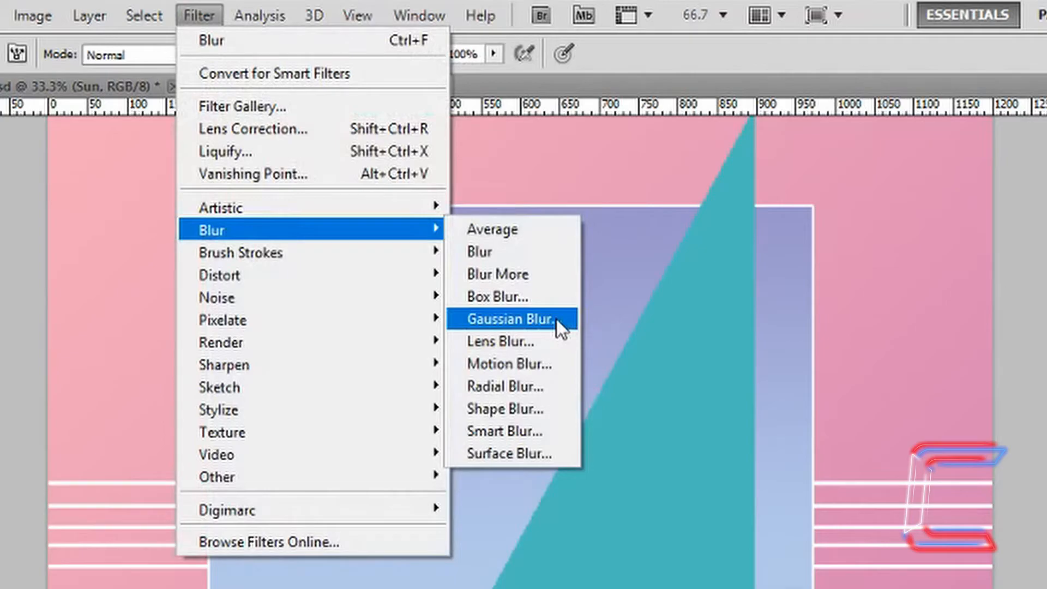
left_click(556, 319)
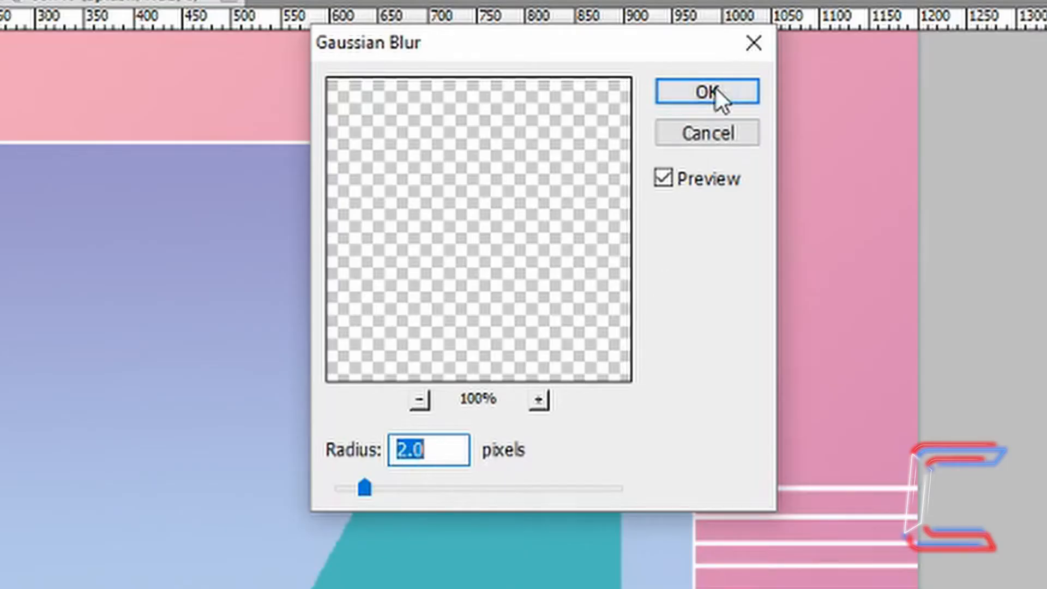
left_click(707, 91)
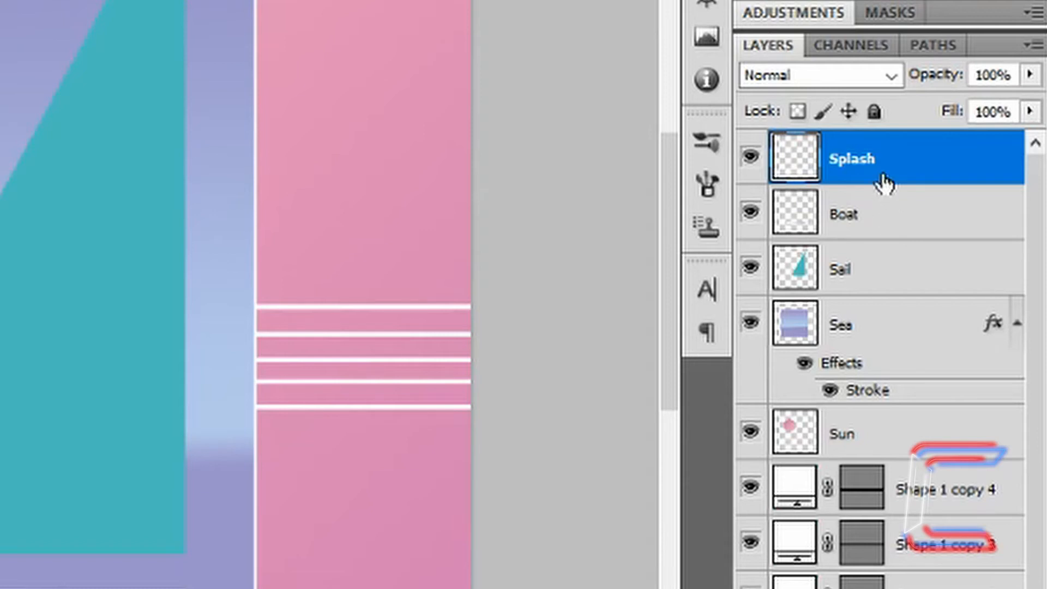
Step: Merge the Splash, Boat and Sail layers into one layer
left_click(887, 216, "shift")
left_click(884, 276, "shift")
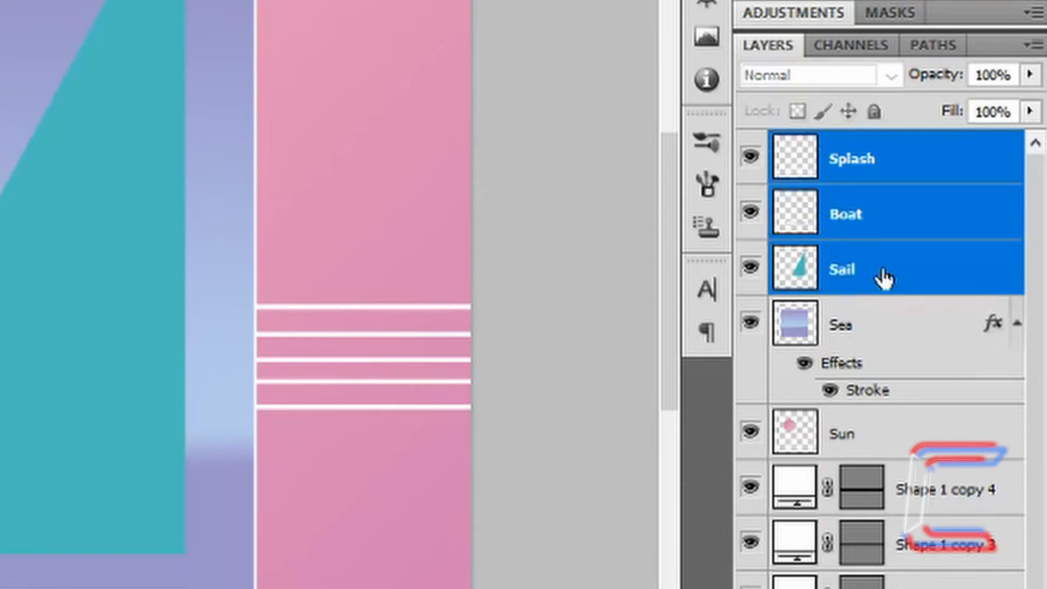
right_click(884, 276)
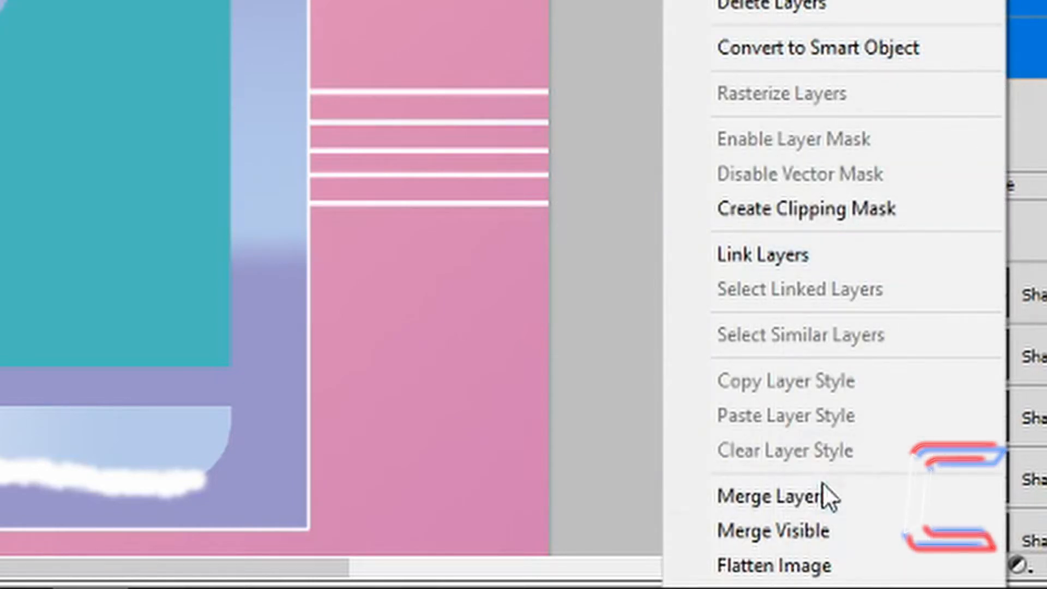
left_click(822, 492)
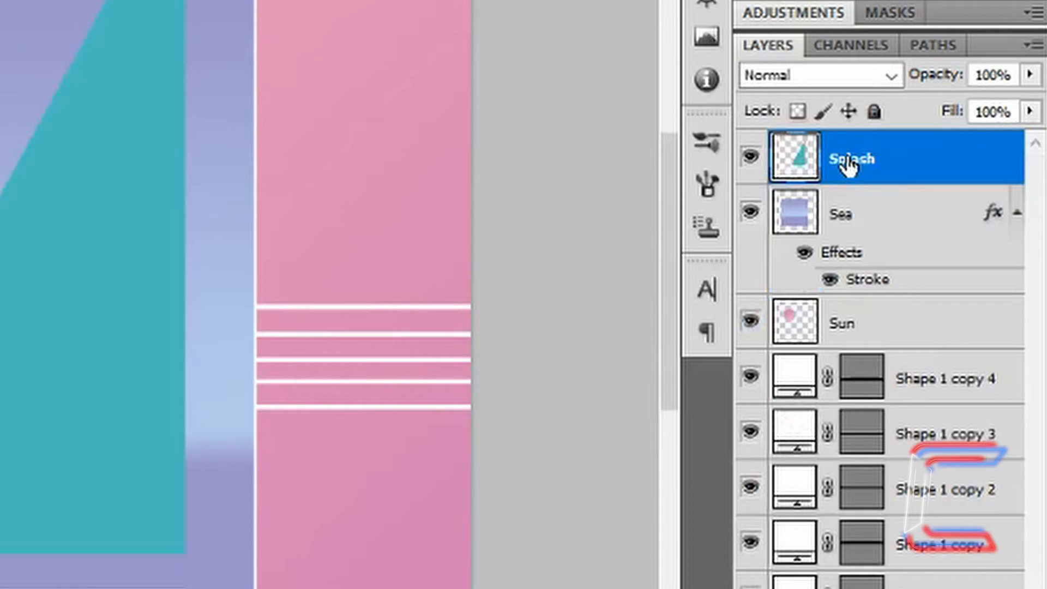
Step: Rename the merged Splash layer as Boat 1
double_click(847, 161)
type("Boat 1")
key("Return")
Step: Duplicate the Boat 1 layer under the name Boat 2
right_click(893, 154)
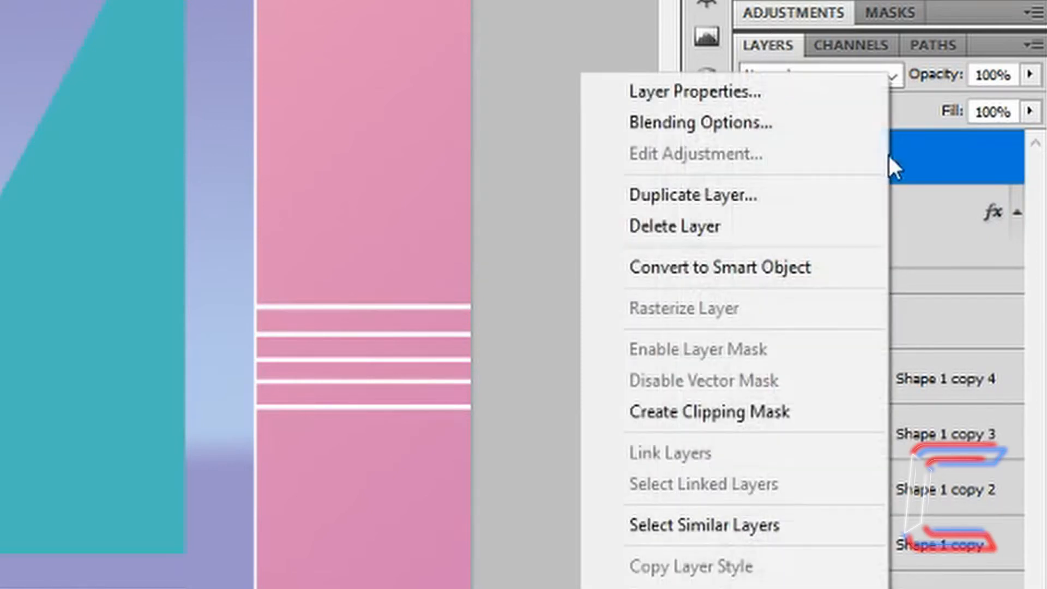
left_click(799, 194)
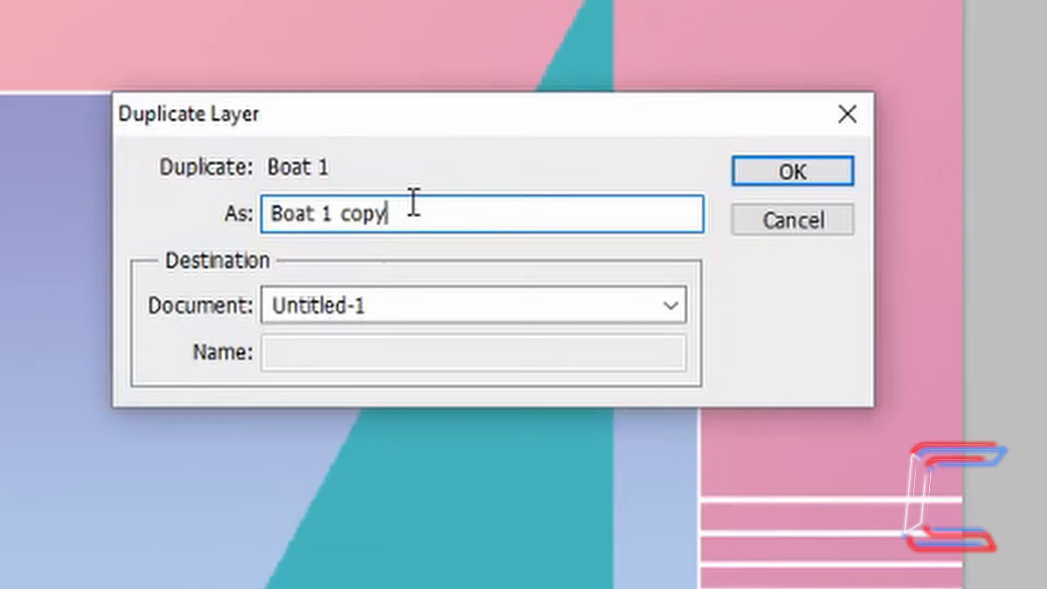
left_click_drag(21, 63, 0, 64)
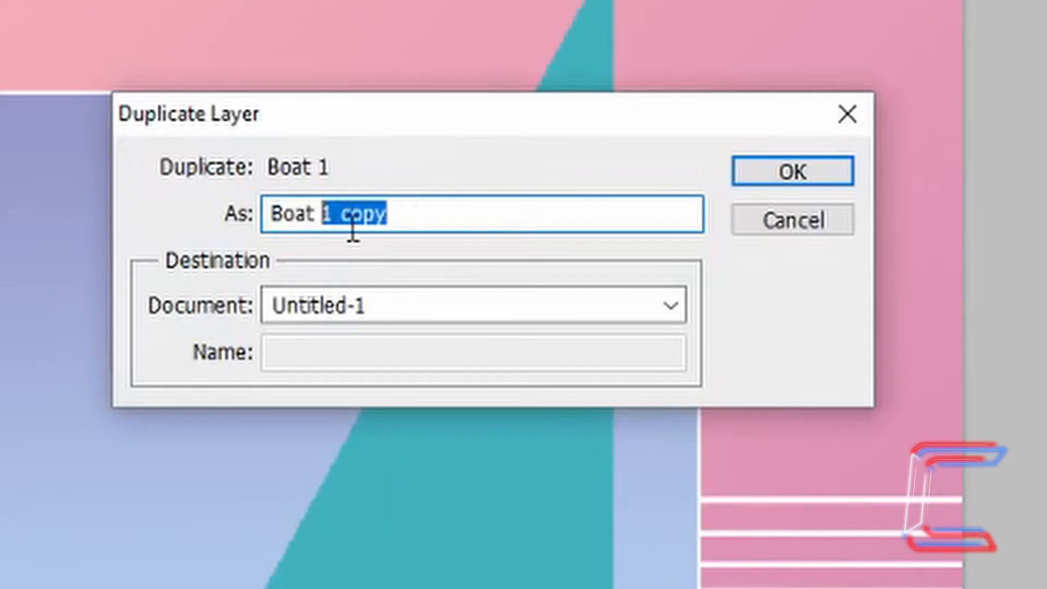
type("2")
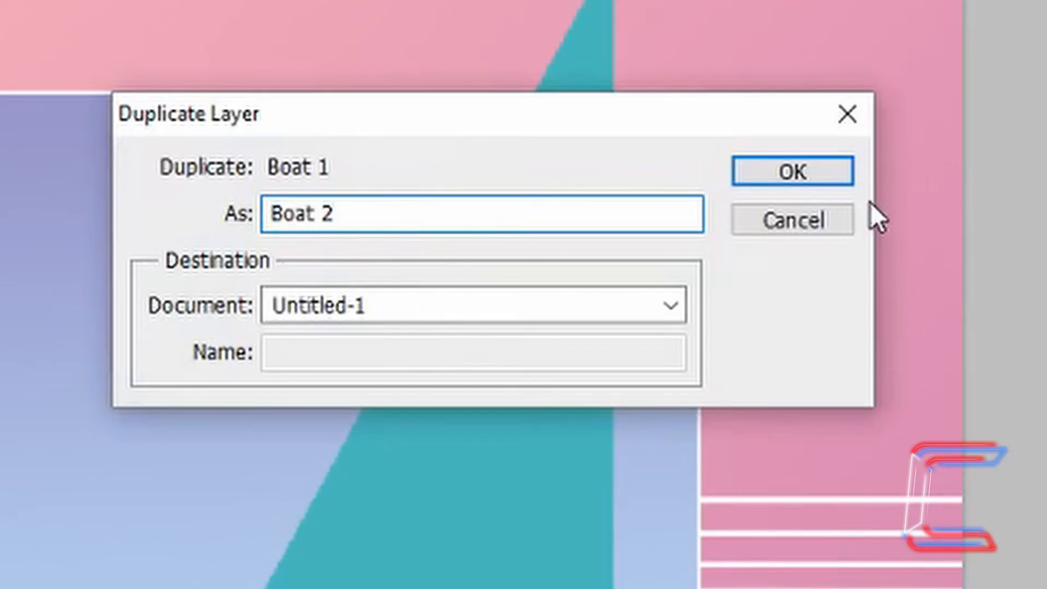
key("Return")
Step: Fill the sail on the Boat 2 layer with white (ffffff) using the Paint Bucket tool
right_click(59, 263)
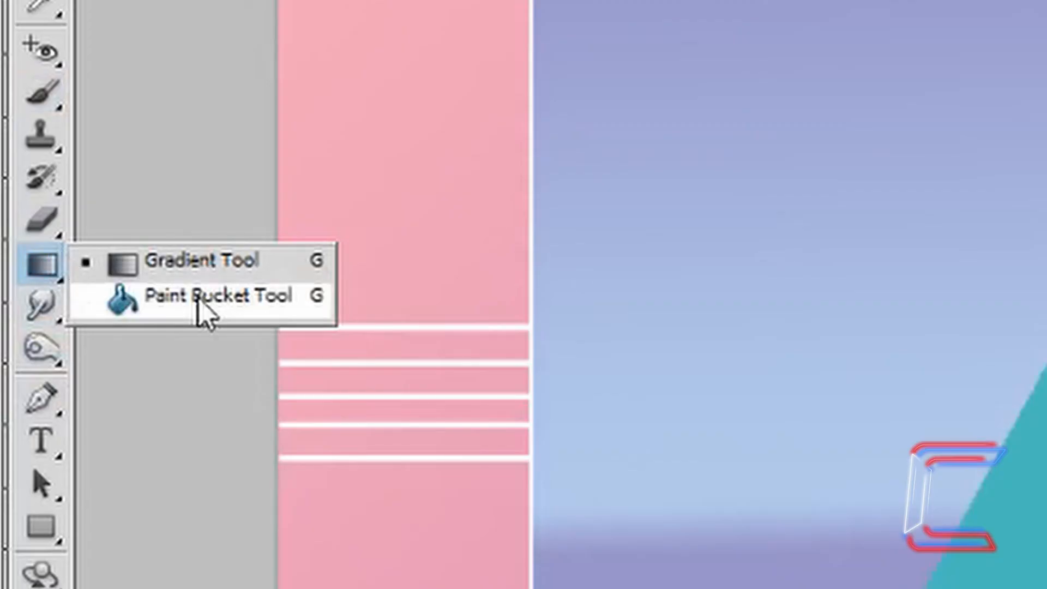
left_click(205, 298)
left_click(955, 45)
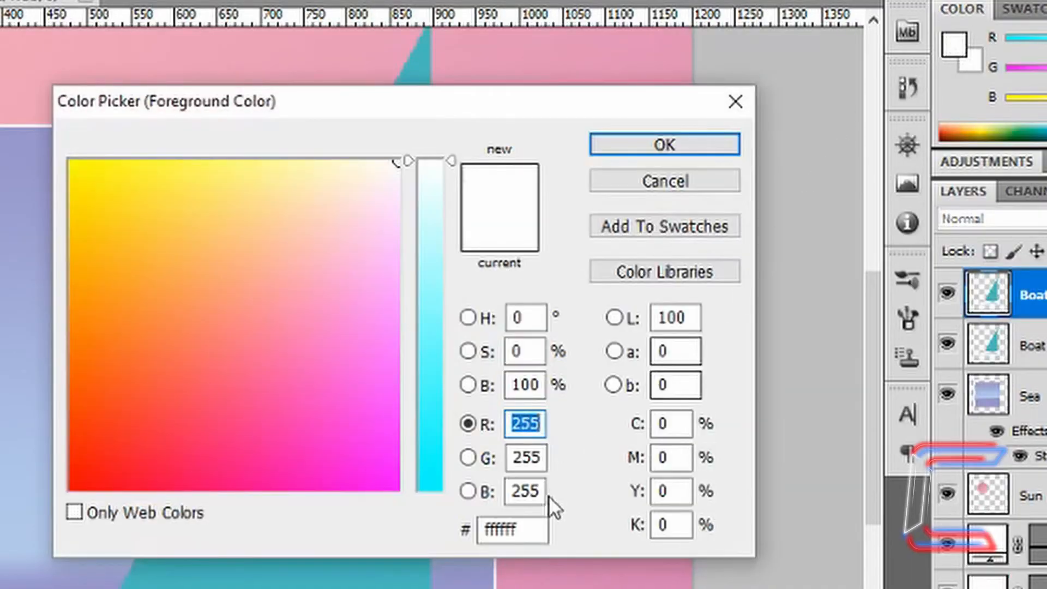
left_click(664, 144)
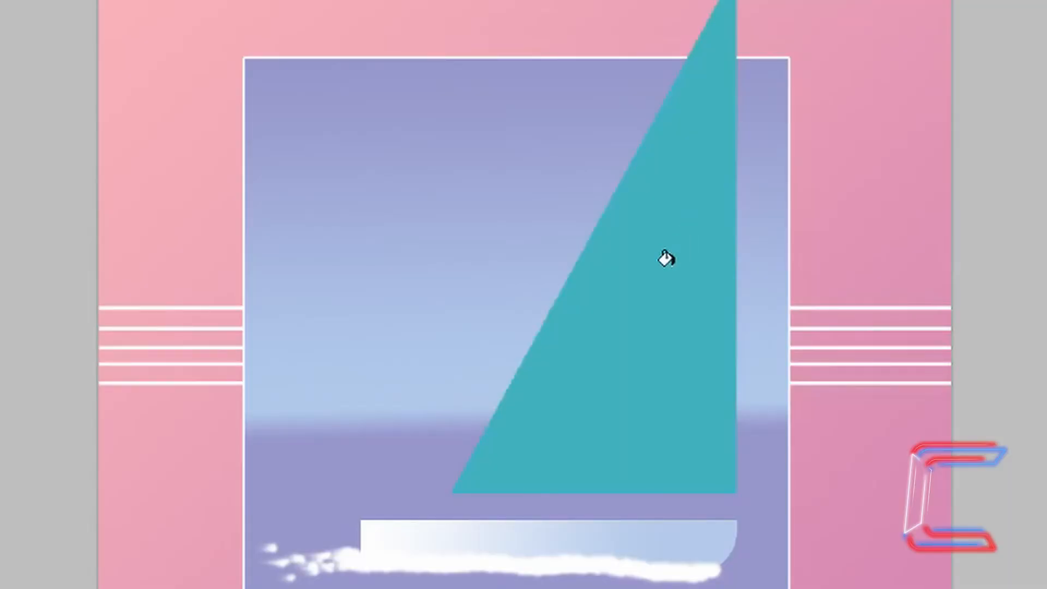
left_click(666, 259)
Step: Scale Boat 2 to 42% width and 42% height and place it left of the teal-sailed boat, slightly overlapping the Sea square's left edge
key("ctrl+t")
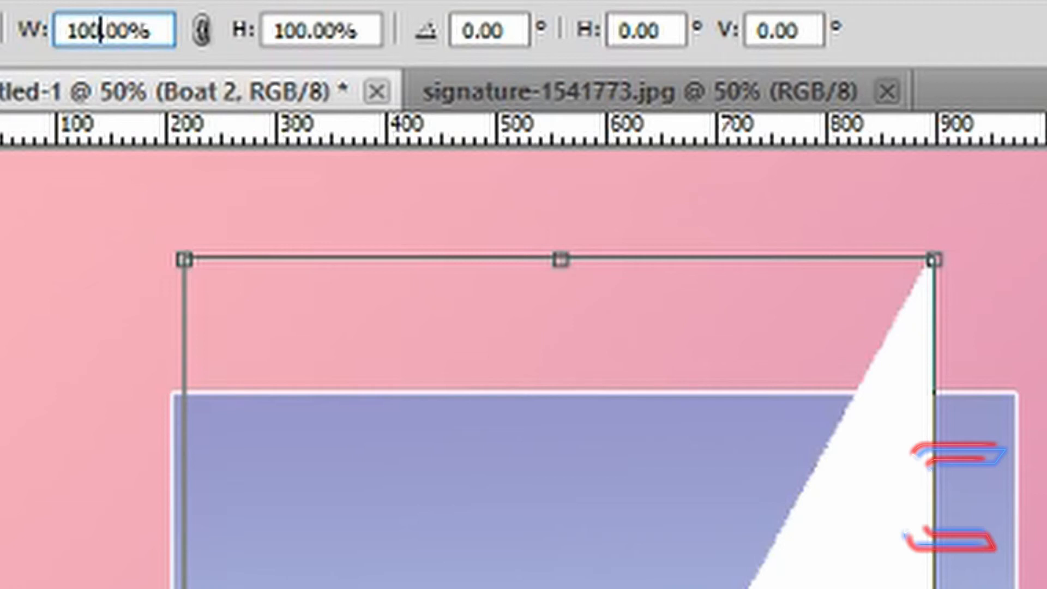
left_click_drag(103, 31, 67, 34)
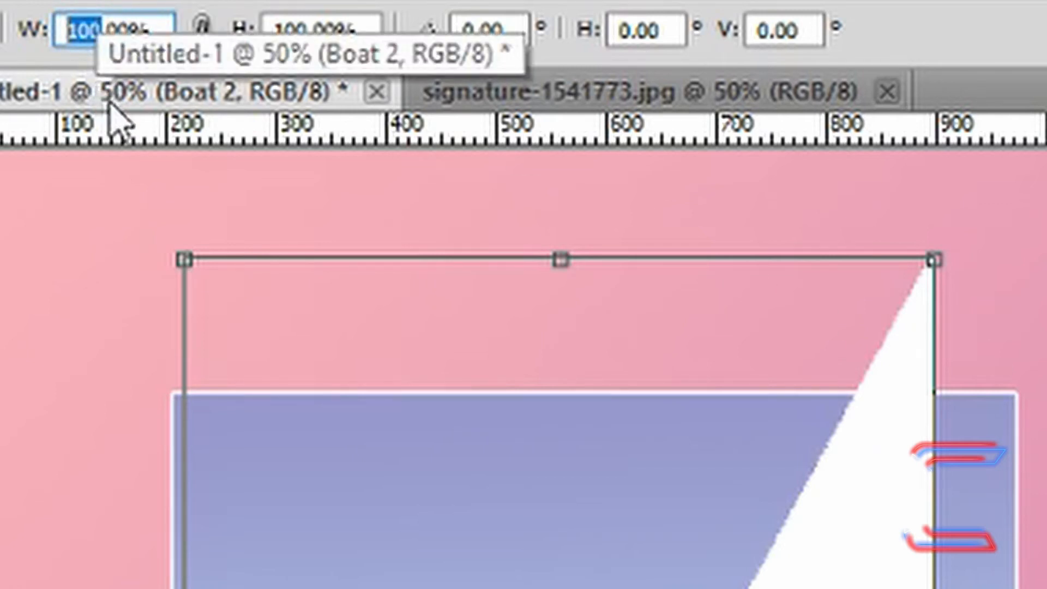
type("42")
key("Return")
left_click_drag(308, 32, 262, 36)
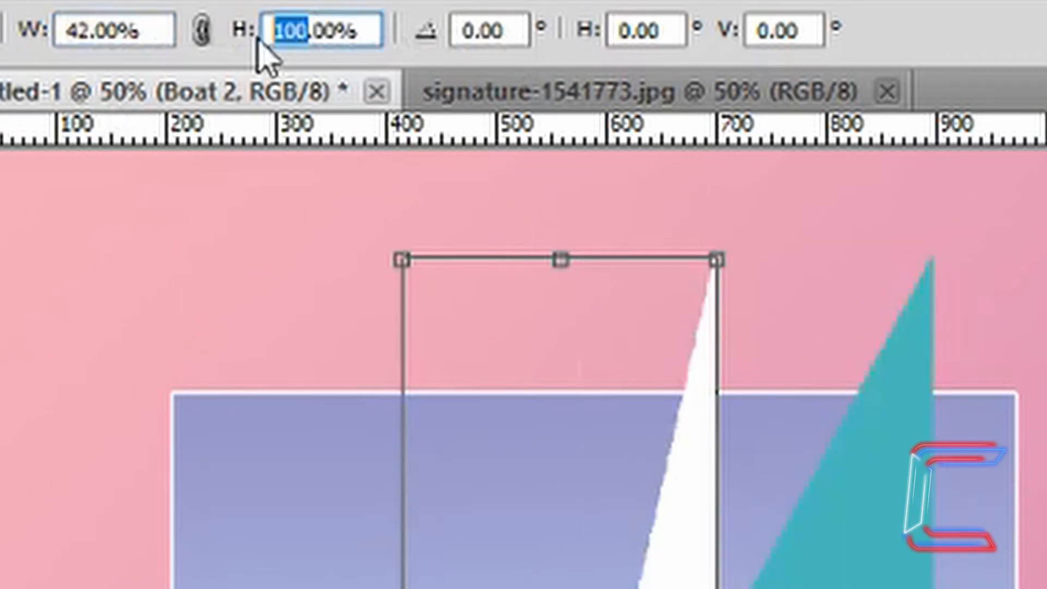
type("42")
key("Return")
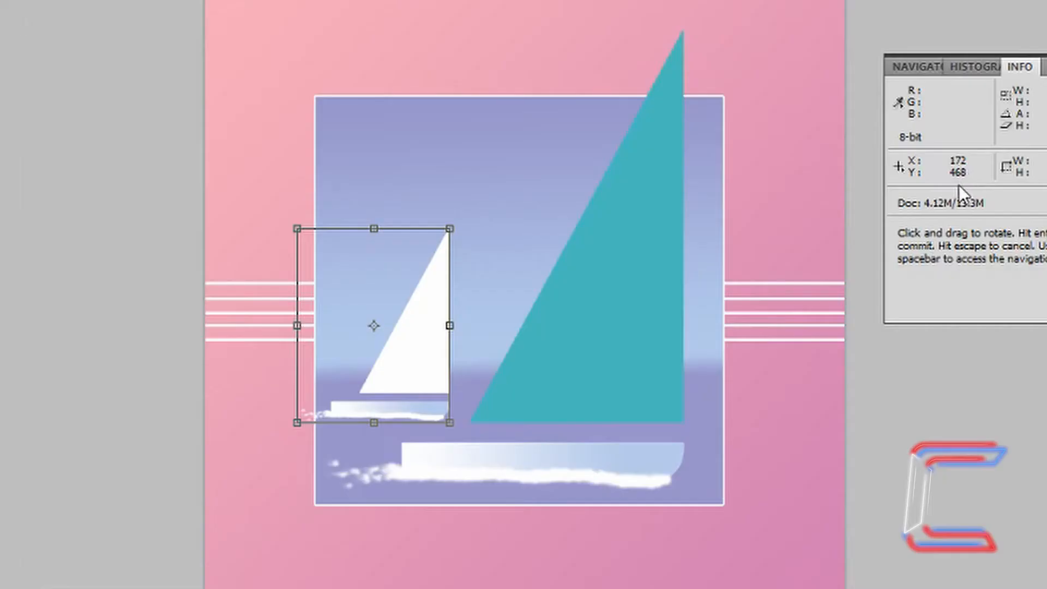
key("Return")
Step: Move the Sun layer up in the layer order to sit between Boat 2 and Boat 1
left_click(914, 376)
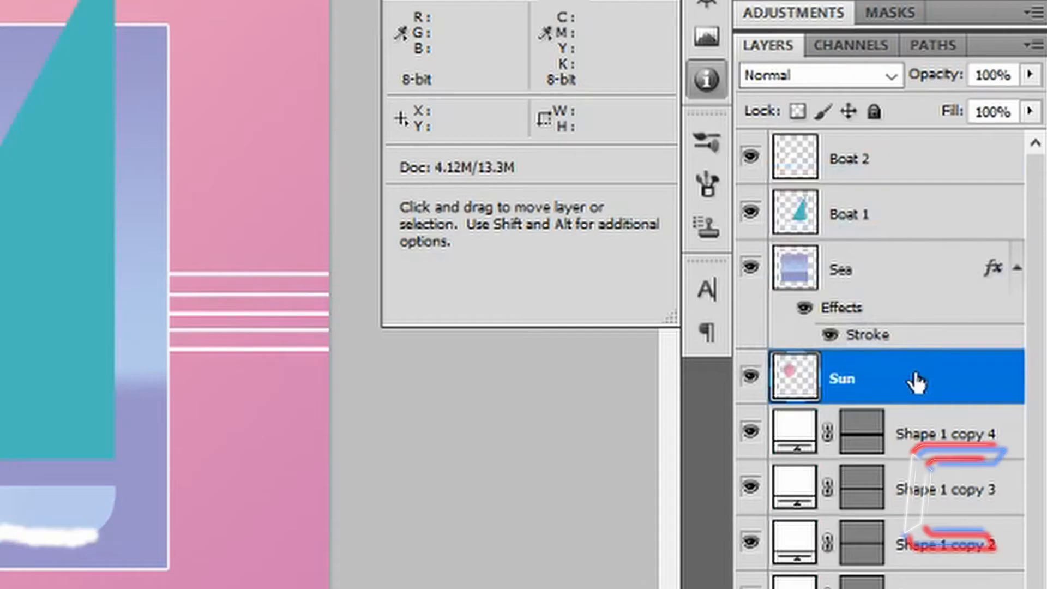
left_click_drag(888, 385, 904, 183)
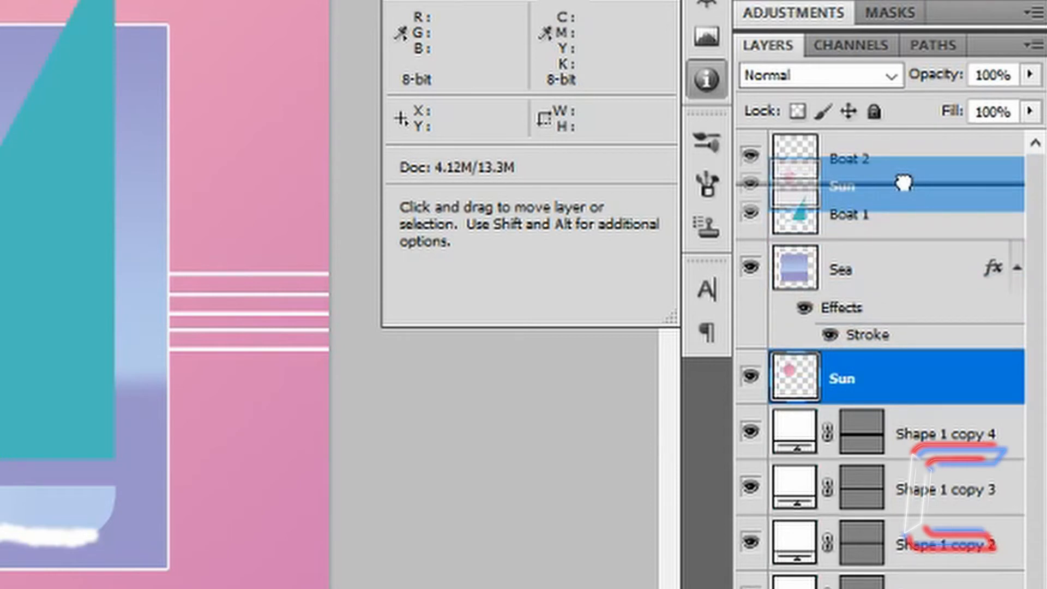
left_click_drag(903, 183, 903, 188)
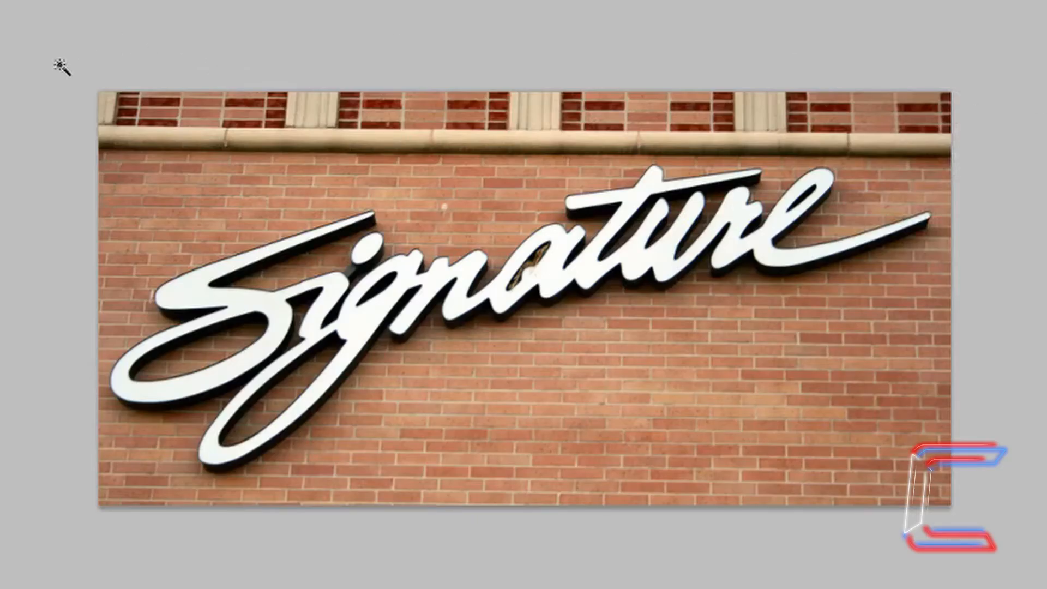
Step: Select the white Signature lettering in the signature-1541773.jpg image with the Magic Wand tool
right_click(278, 238)
left_click(387, 267)
left_click(272, 309)
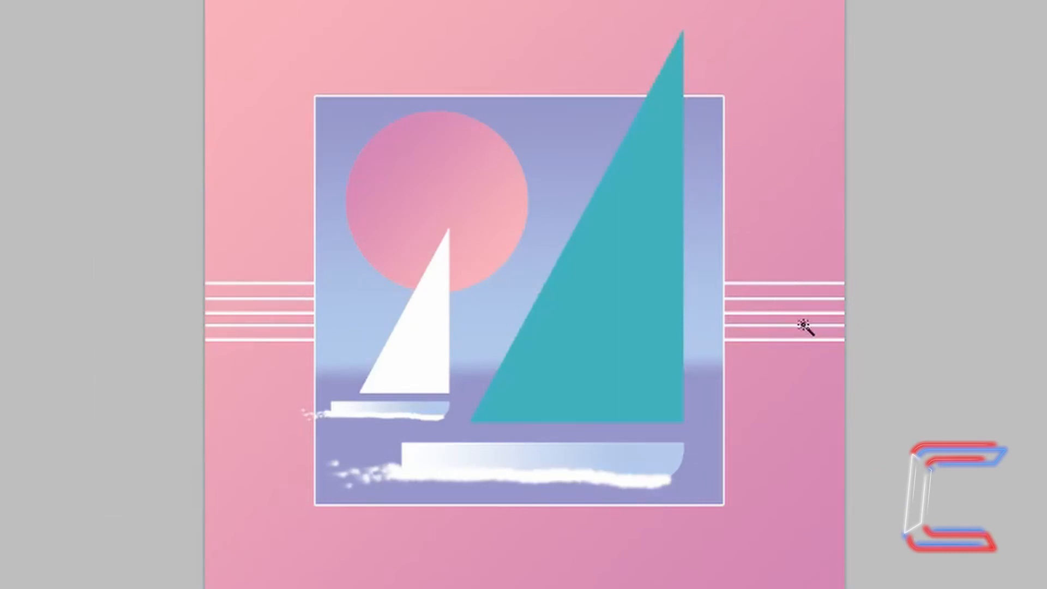
Step: Paste the Signature lettering into the boat design and rename its layer Signature
key("ctrl+v")
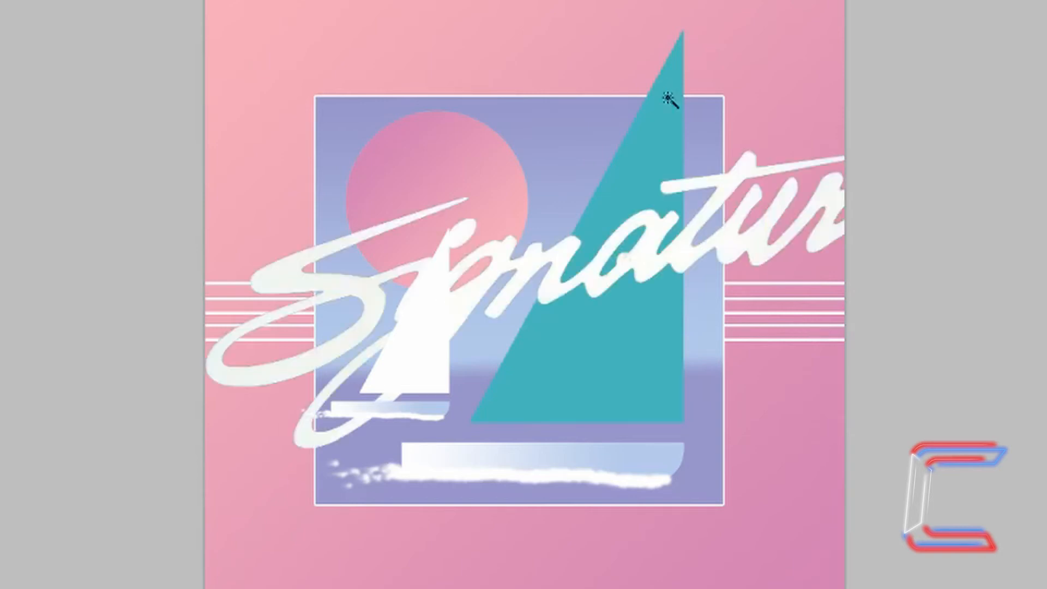
double_click(855, 218)
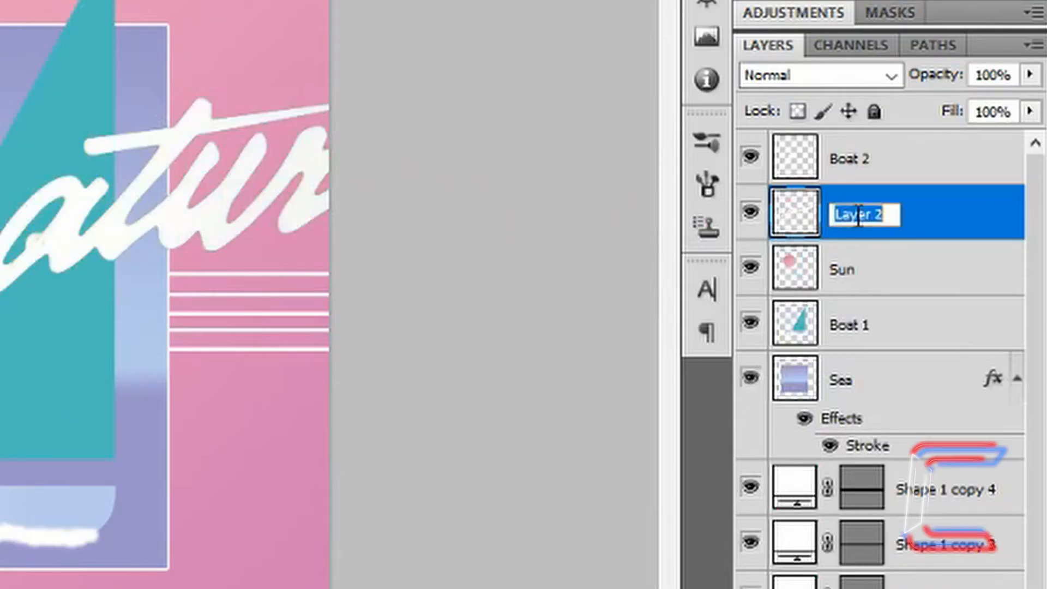
type("Signature")
key("Return")
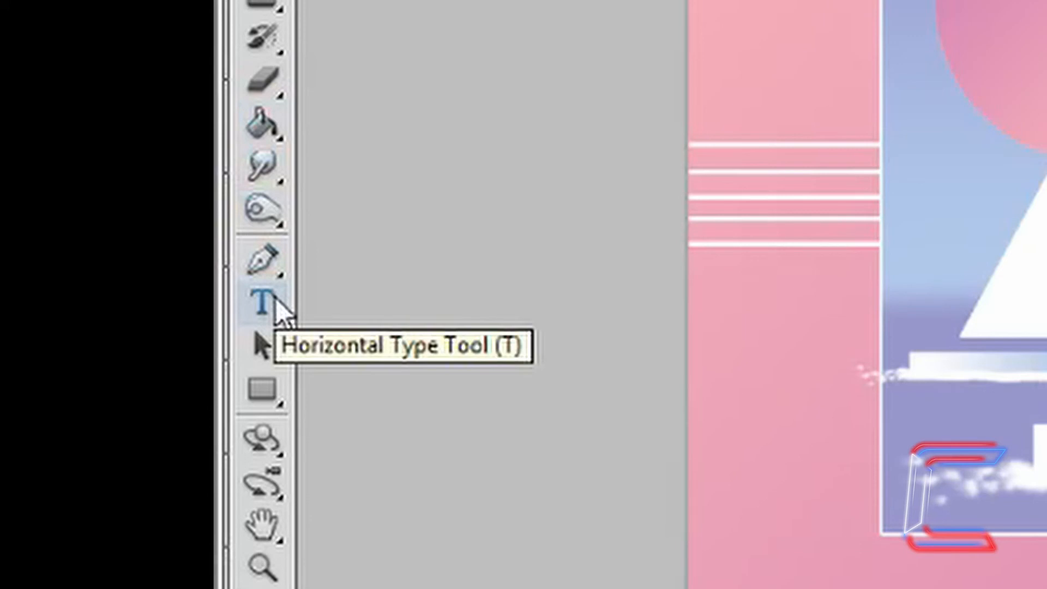
Step: Add the spaced white title "C O N T I" in Century Regular at 90 pt above the Sea square
left_click(264, 301)
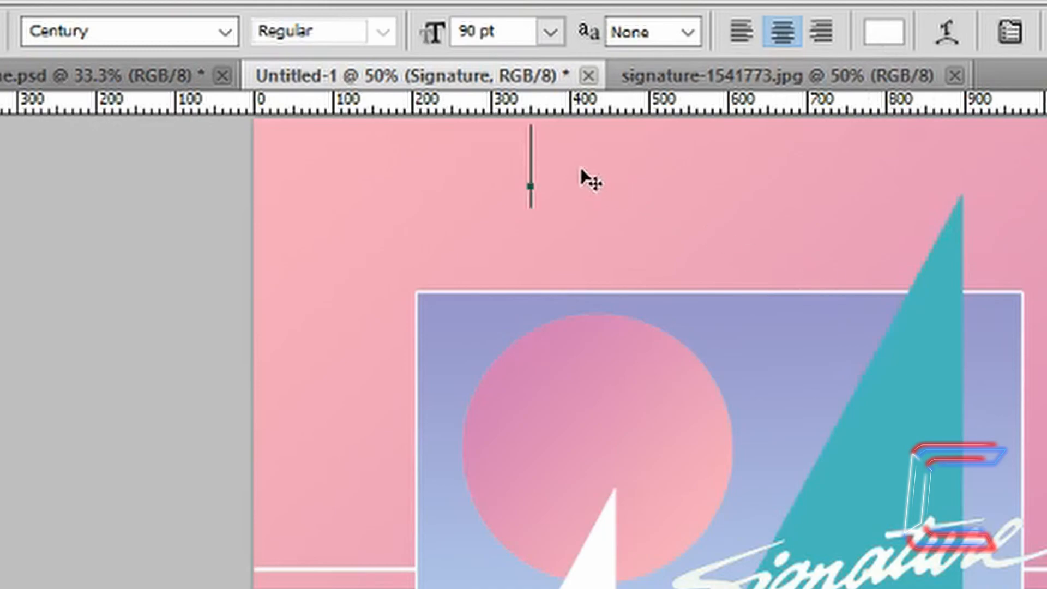
type("C")
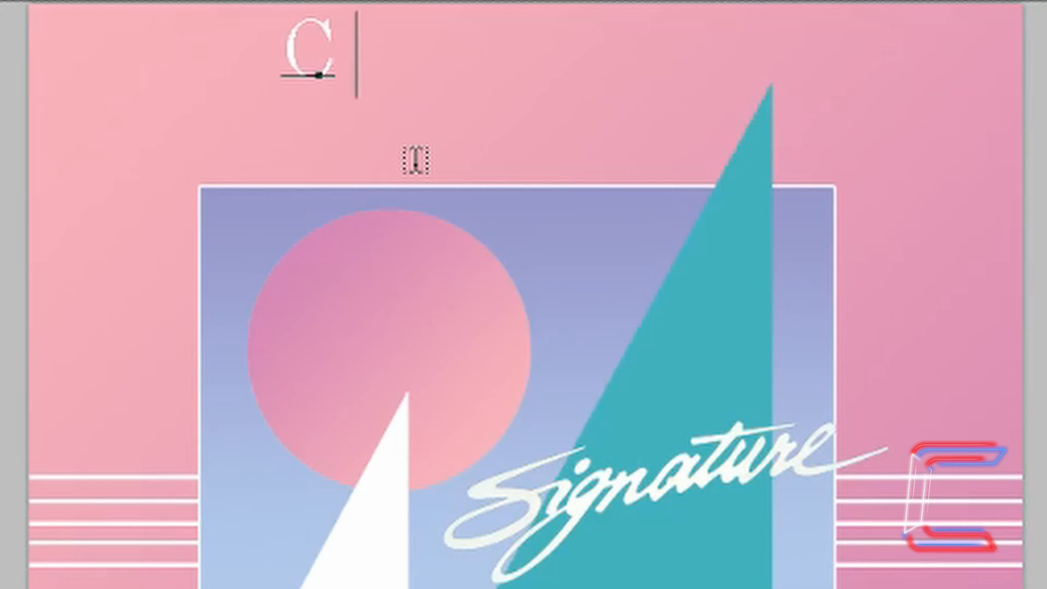
type("O")
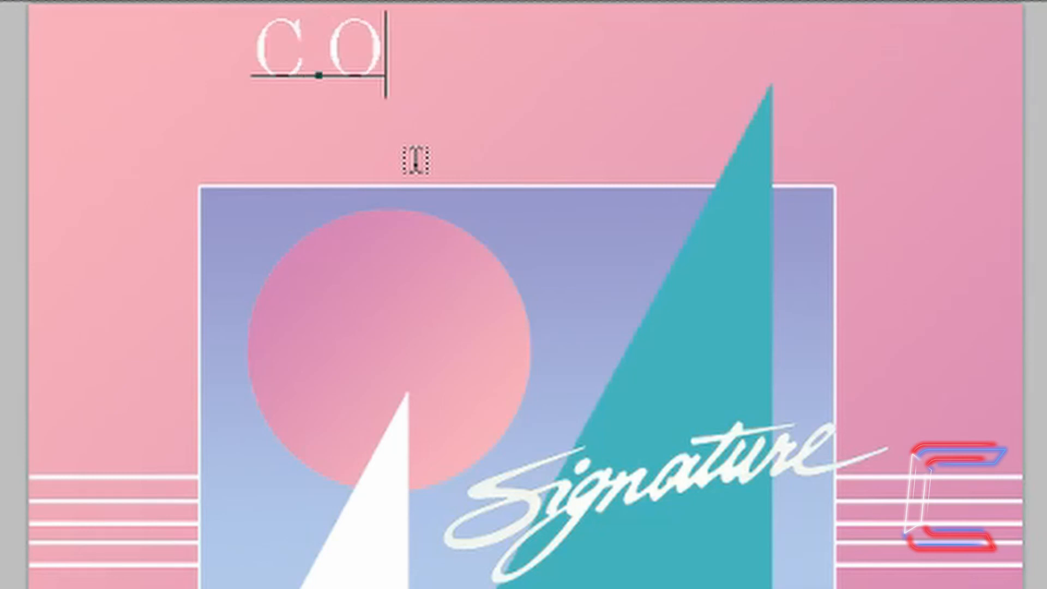
type("N")
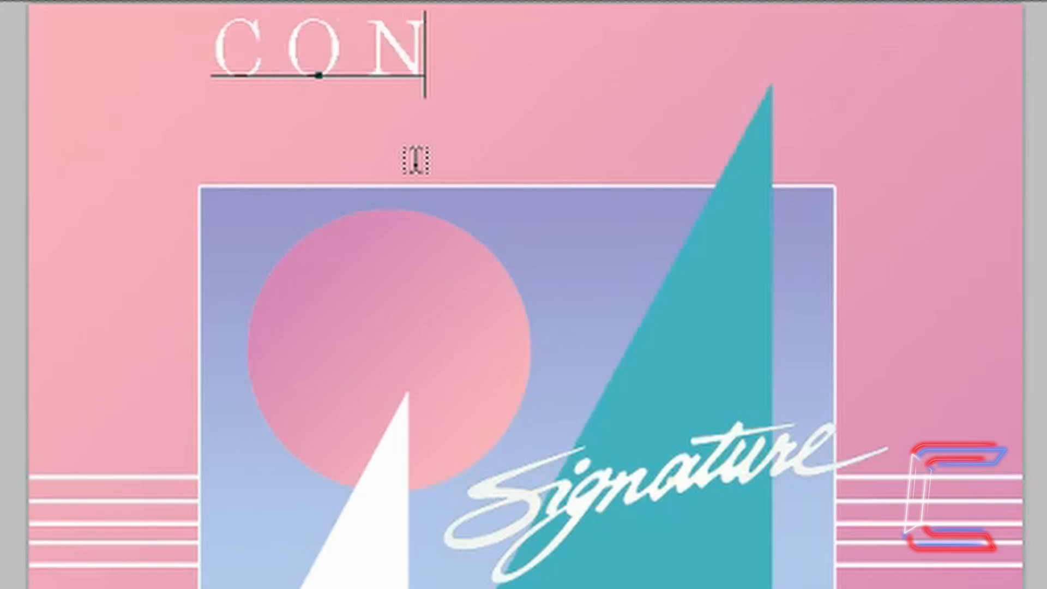
type("TI")
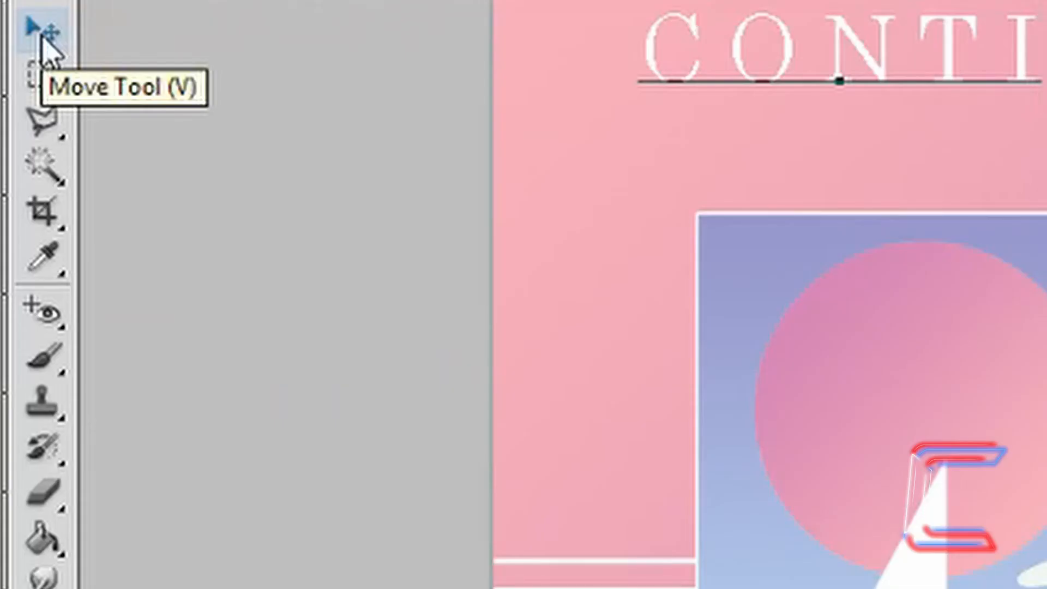
left_click(41, 36)
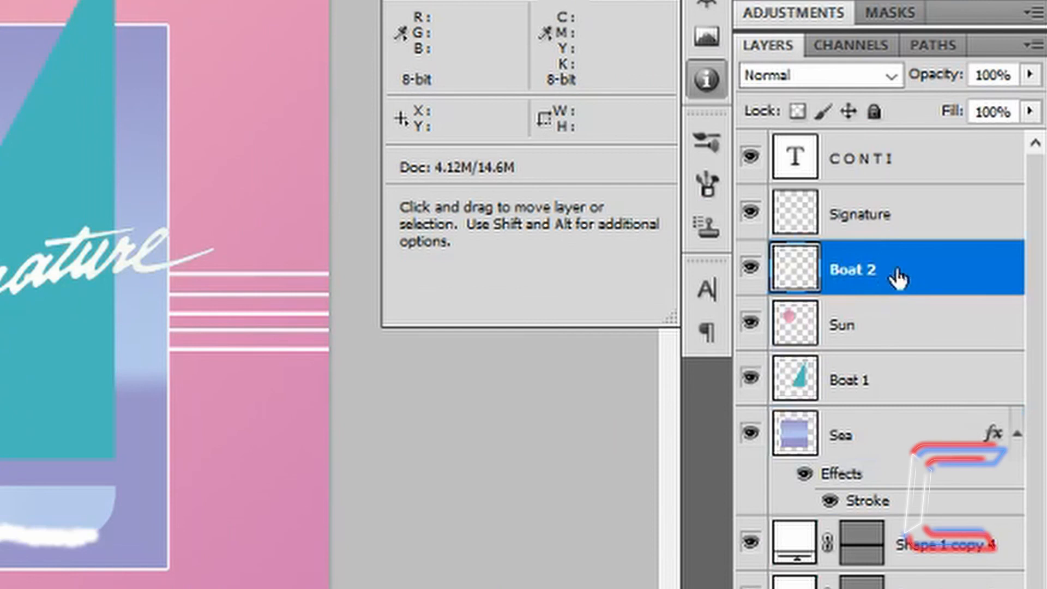
Step: Select the Boat 2, Sun, Boat 1 and Sea layers and rotate them together slightly clockwise
left_click(894, 327, "shift")
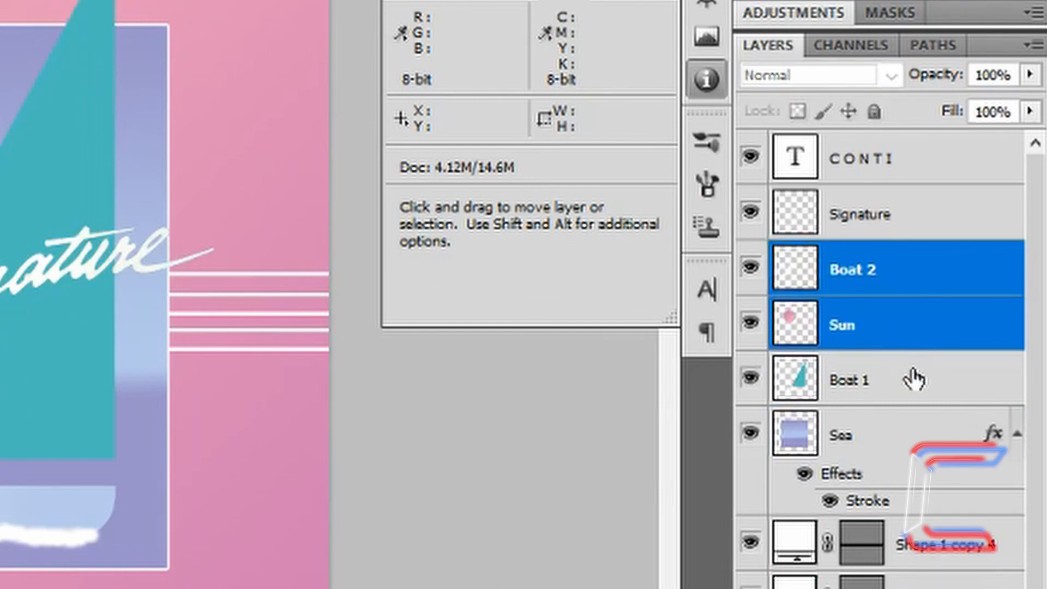
left_click(913, 380, "shift")
left_click(899, 449, "shift")
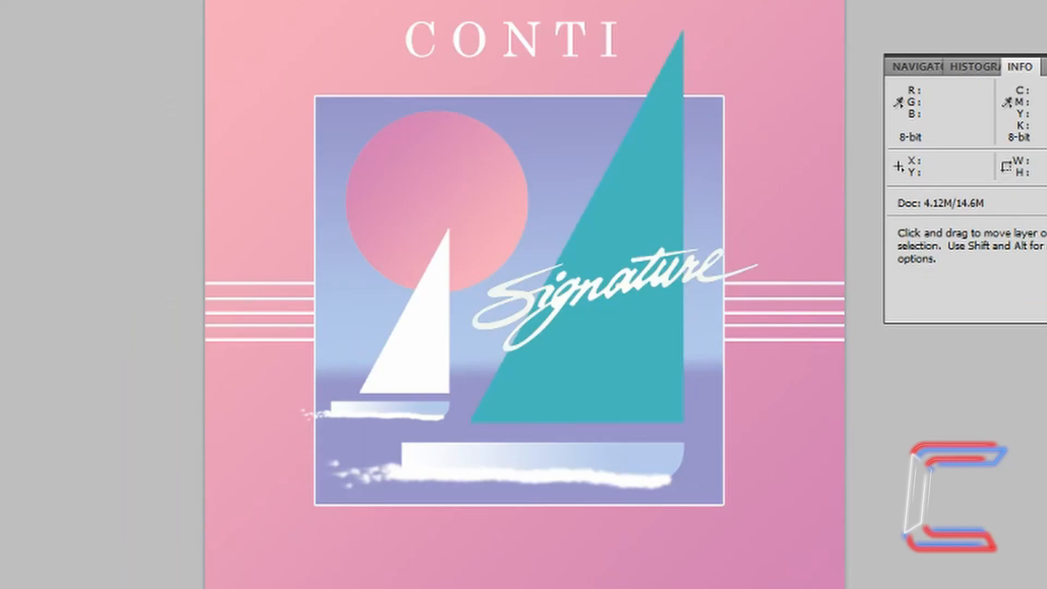
left_click_drag(738, 26, 751, 42)
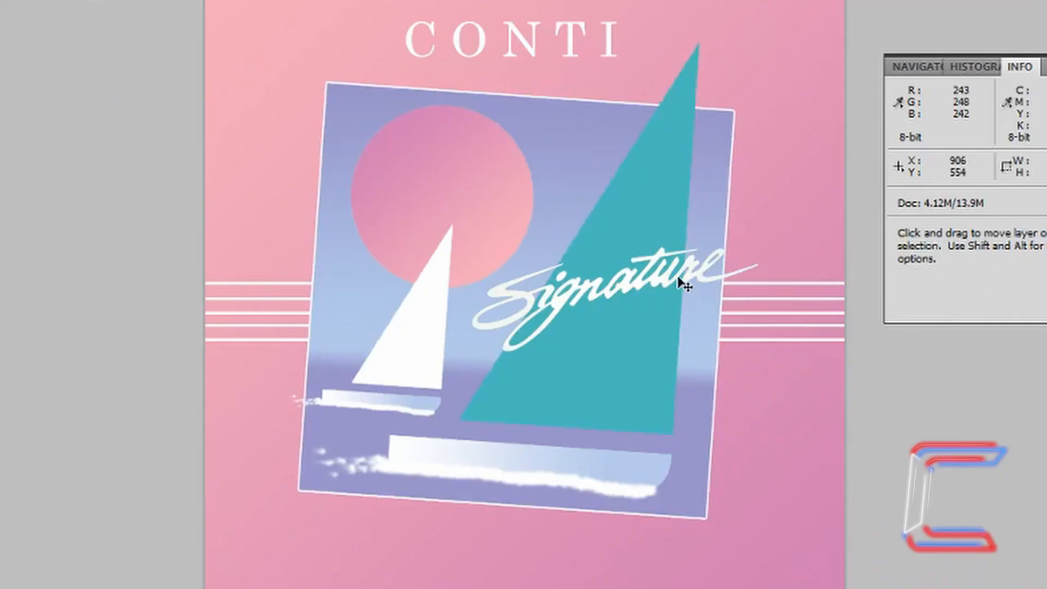
Step: Move the Signature lettering down to the tilted square's lower-right corner and shift the CONTI title slightly right
mouse_move(672, 281)
left_mouse_down()
mouse_move(678, 431)
mouse_move(700, 492)
mouse_move(697, 522)
mouse_move(677, 526)
left_mouse_up()
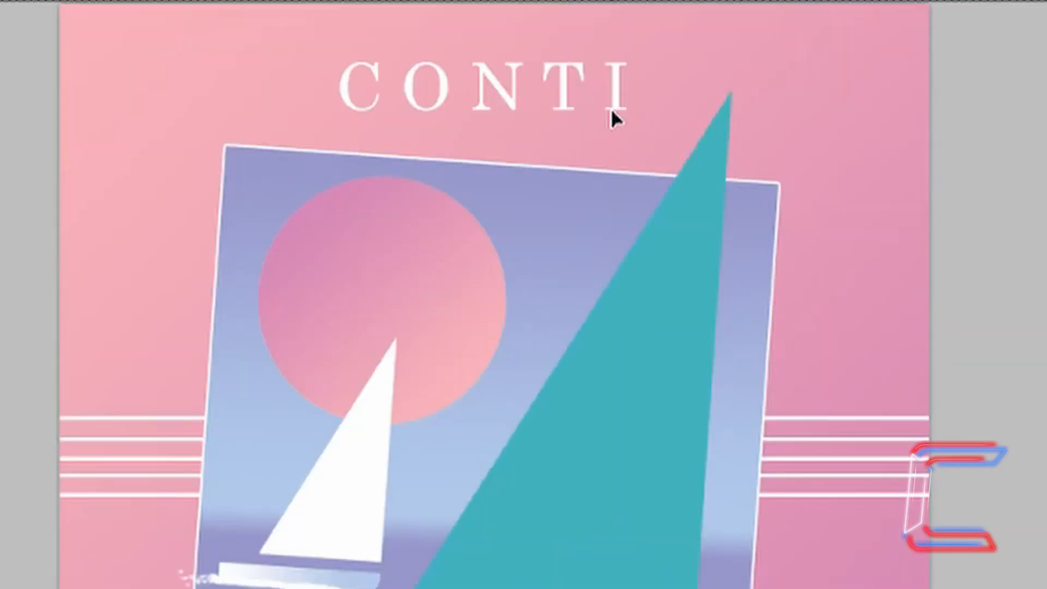
left_click_drag(611, 108, 634, 111)
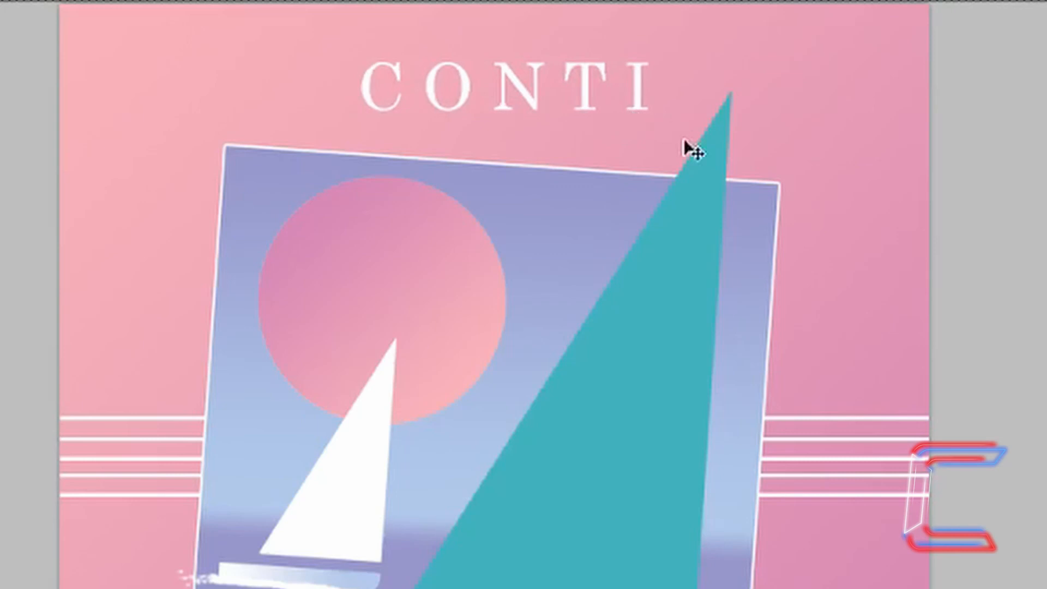